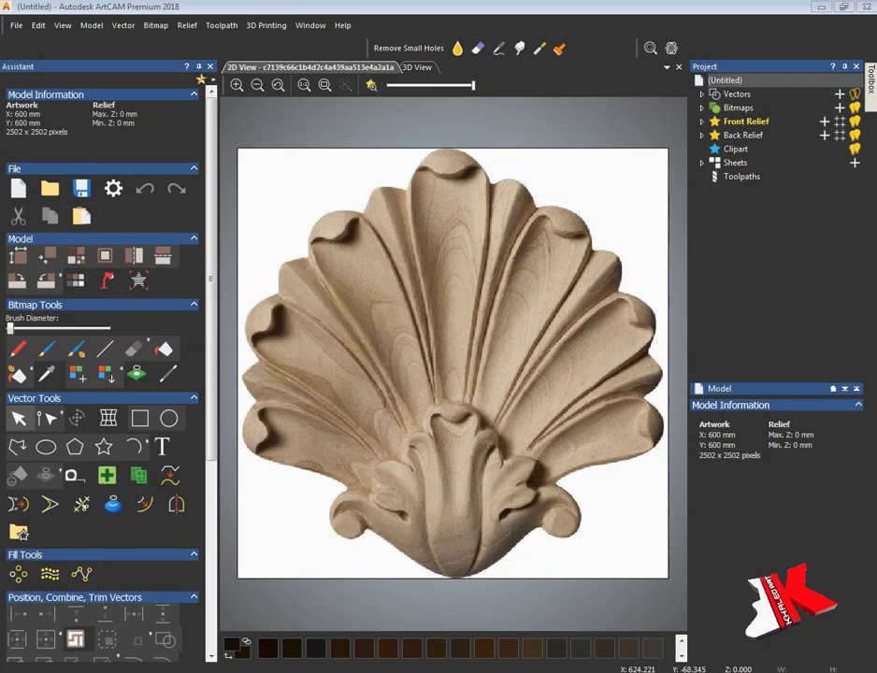
# Add a new vector layer and a new front relief layer, both named 1.
pyautogui.click(702, 94)
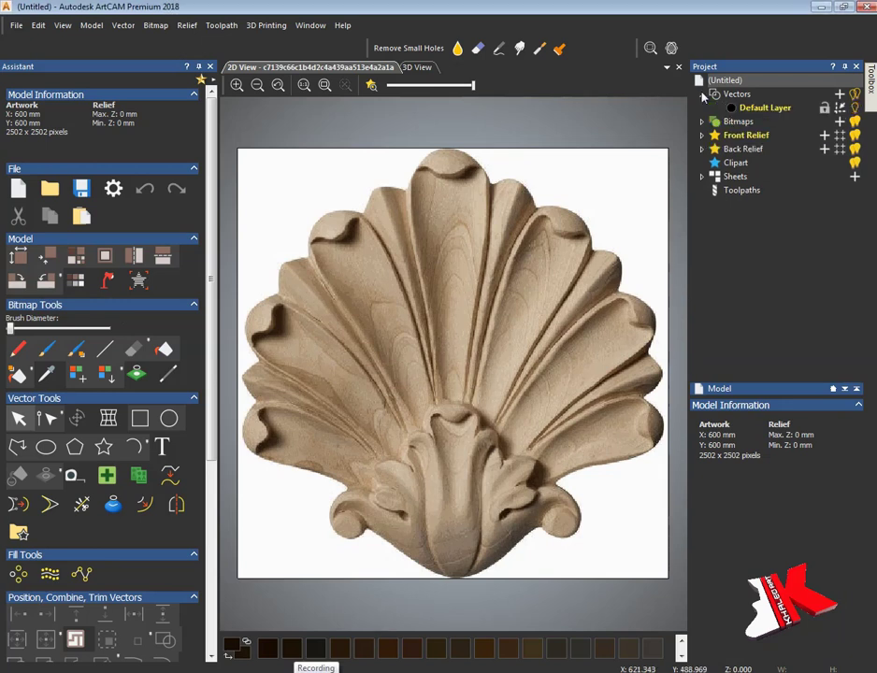
pyautogui.click(764, 108)
pyautogui.click(705, 411)
pyautogui.write('1')
pyautogui.press('Return')
pyautogui.click(702, 150)
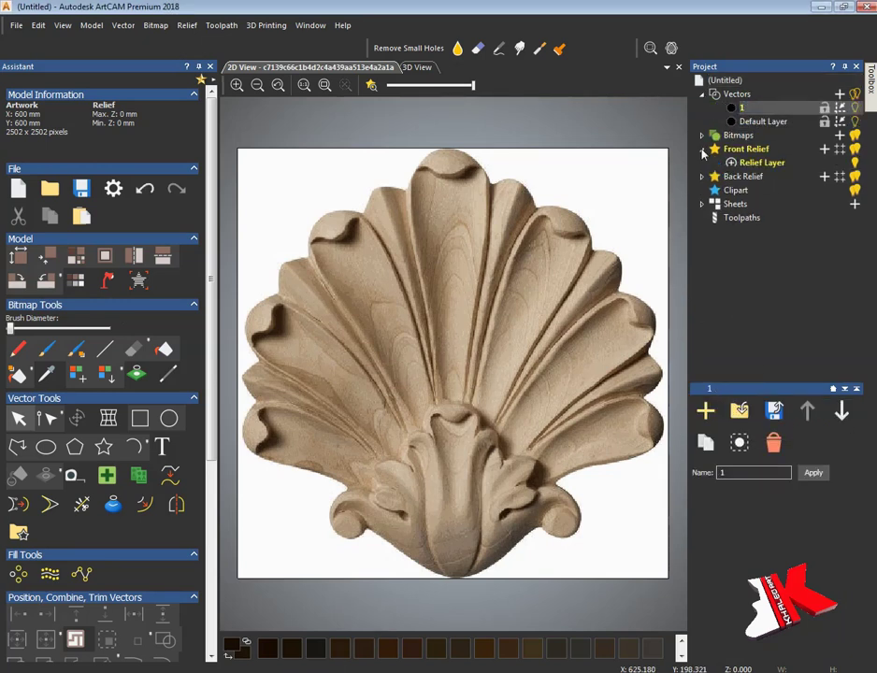
pyautogui.click(824, 149)
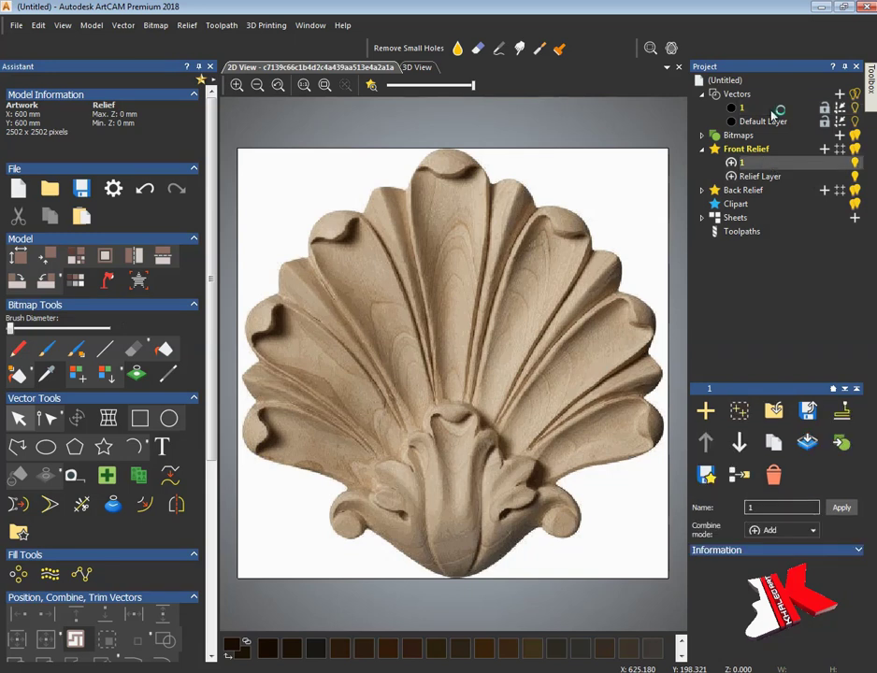
# Add a symmetrical white border around the shell artwork, enlarging the model to about 640 by 640 mm.
pyautogui.click(103, 259)
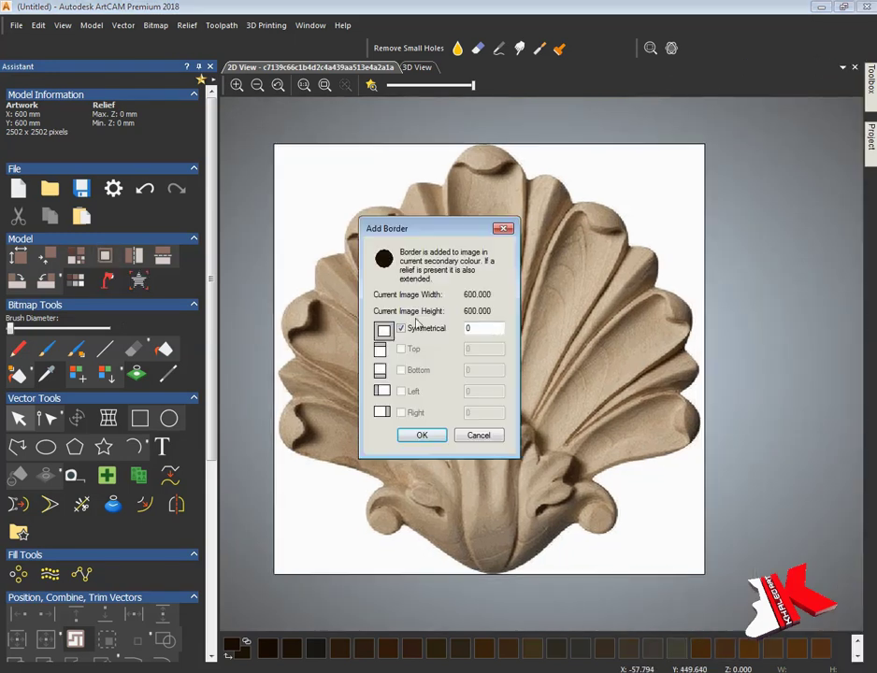
pyautogui.click(422, 436)
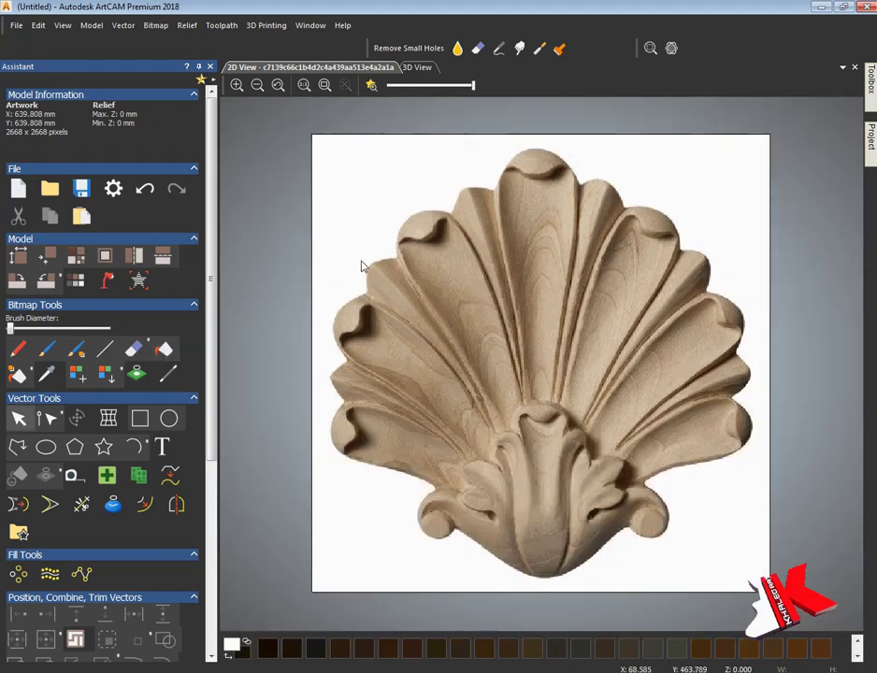
# Fade the reference bitmap to about half strength and draw a vertical line about 696 mm long, centred on the model.
pyautogui.press('n')
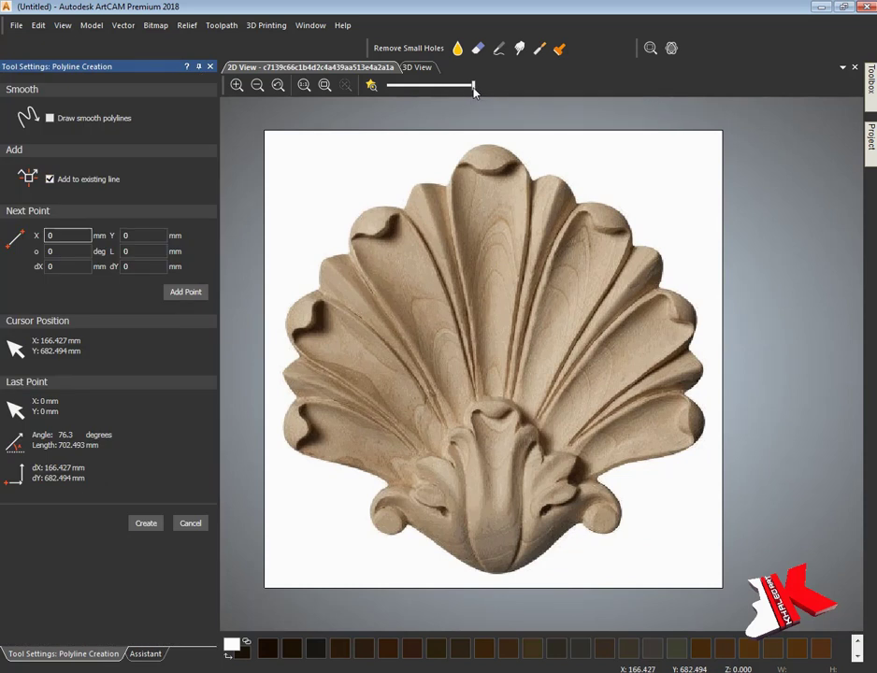
pyautogui.moveTo(473, 85); pyautogui.dragTo(427, 85)
pyautogui.click(355, 110)
pyautogui.click(355, 607)
pyautogui.press('Escape')
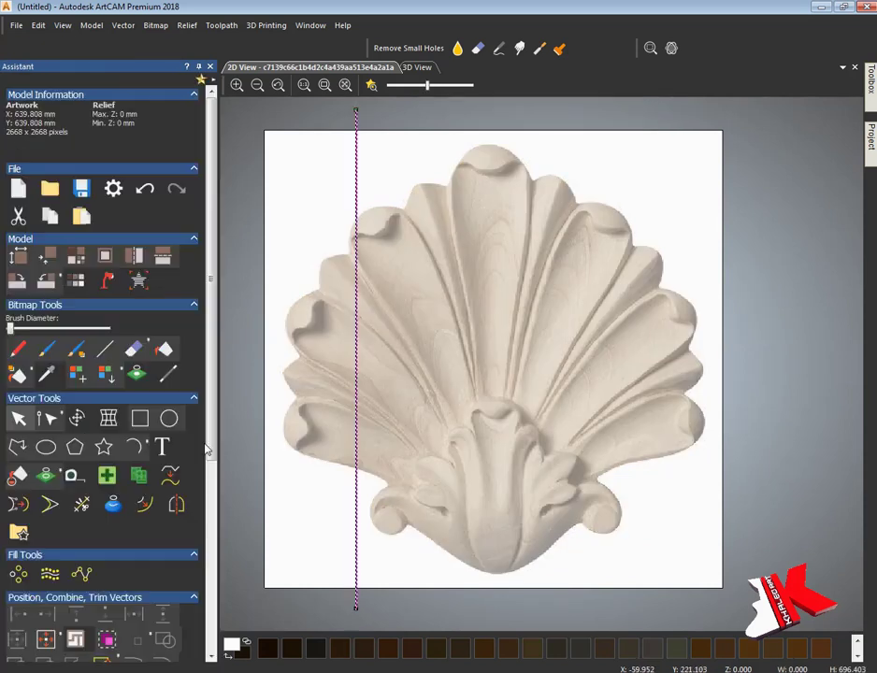
pyautogui.scroll(-5, 198, 461)
pyautogui.click(75, 387)
pyautogui.click(417, 392)
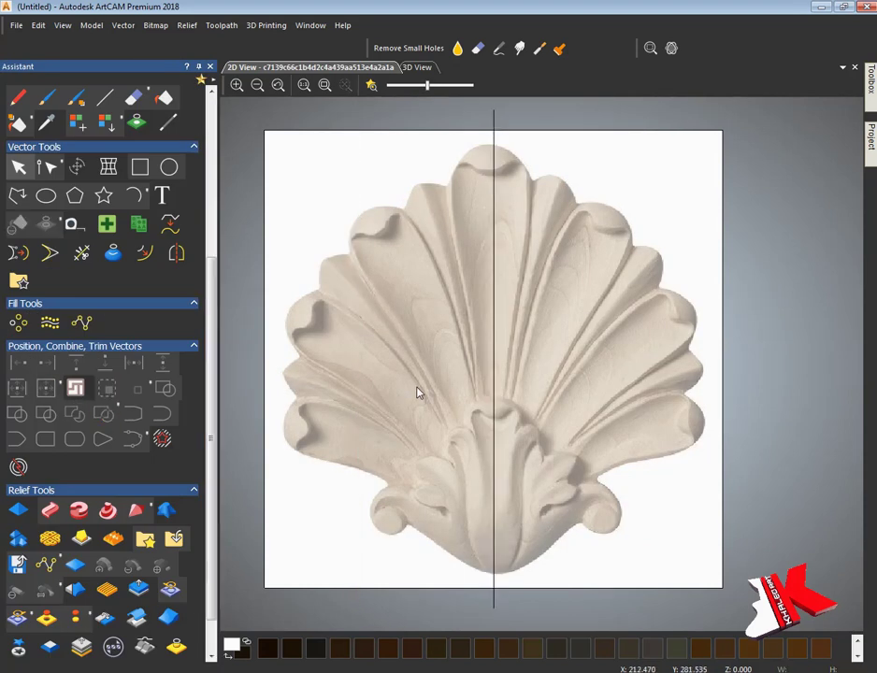
# Draw a closed four-sided polyline about 157 by 473 mm over the shell's central petal as a rough outline.
pyautogui.scroll(3, 521, 222)
pyautogui.moveTo(521, 221); pyautogui.dragTo(549, 399, button='middle')
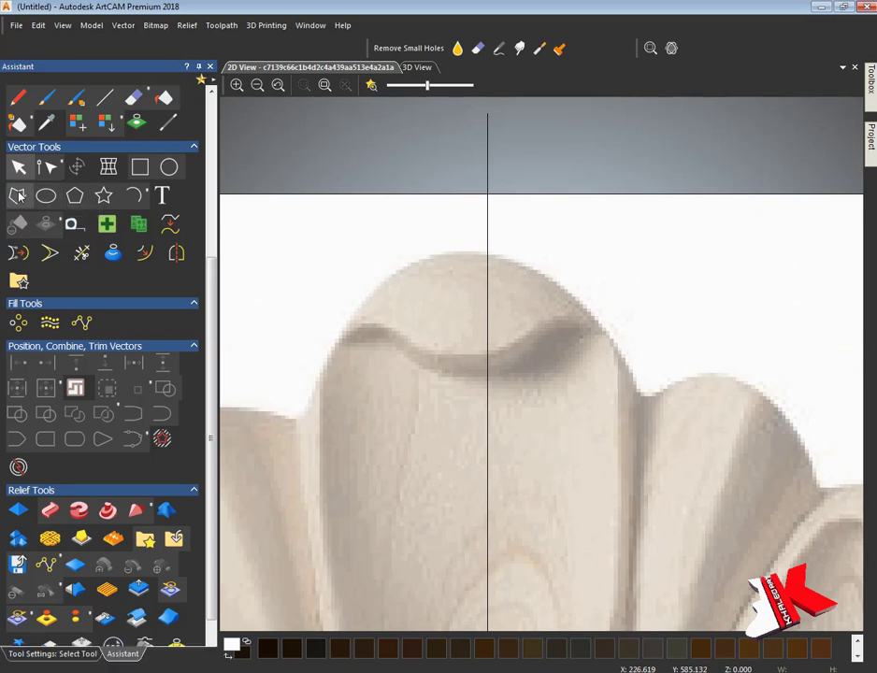
pyautogui.click(49, 167)
pyautogui.click(525, 245)
pyautogui.click(306, 478)
pyautogui.scroll(-5, 307, 481)
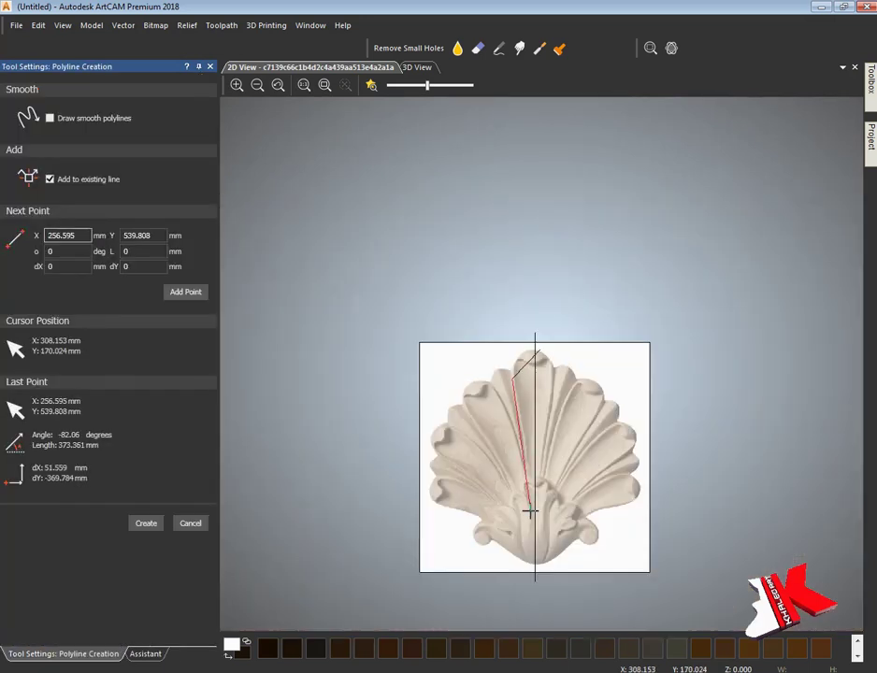
pyautogui.click(530, 517)
pyautogui.scroll(5, 530, 517)
pyautogui.click(682, 515)
pyautogui.scroll(-5, 538, 360)
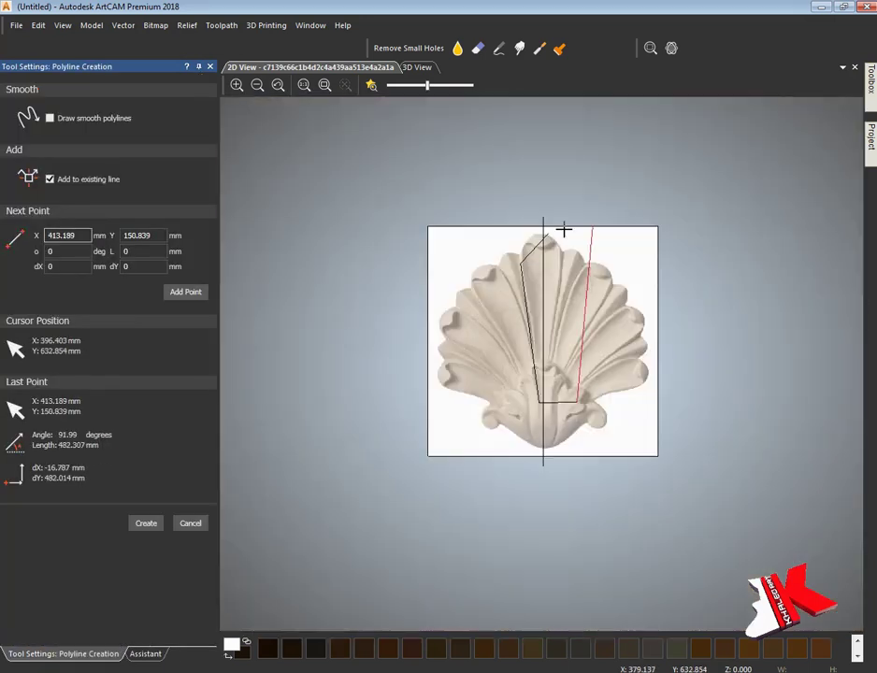
pyautogui.scroll(5, 591, 266)
pyautogui.click(146, 522)
# Convert the outline's slanted top segment to a curve and bend it around the central petal's rounded tip.
pyautogui.press('n')
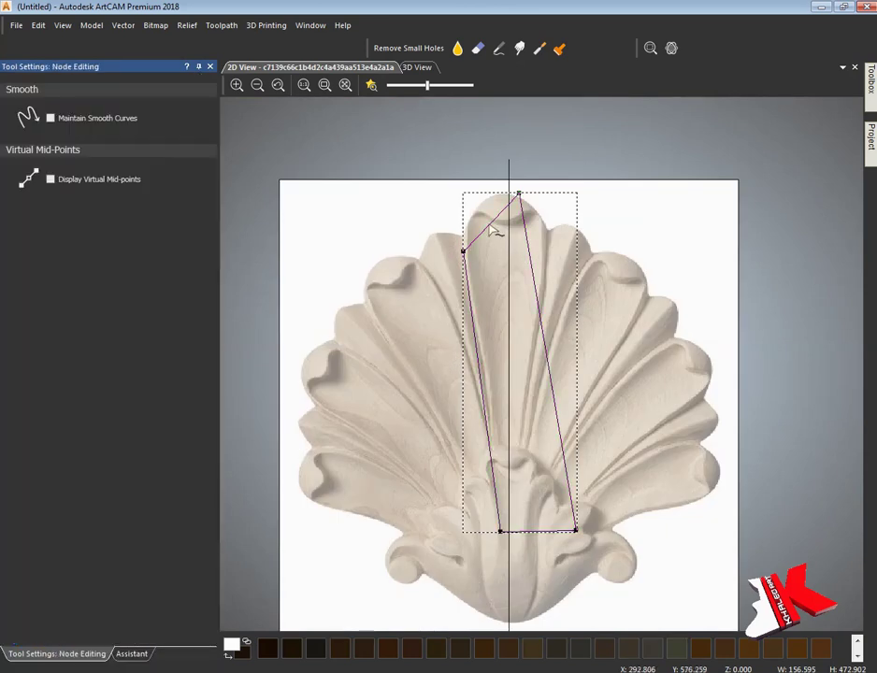
pyautogui.scroll(3, 496, 228)
pyautogui.press('c')
pyautogui.moveTo(540, 191); pyautogui.dragTo(461, 118)
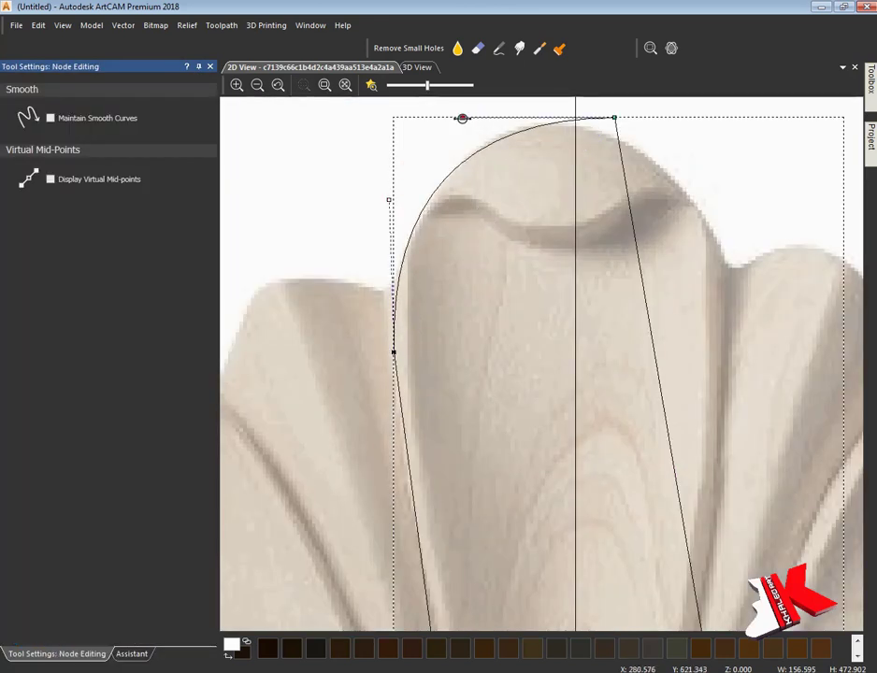
# Convert the outline's long left segment to a curve and shape it along the central petal's left edge.
pyautogui.scroll(-3, 538, 493)
pyautogui.scroll(2, 381, 276)
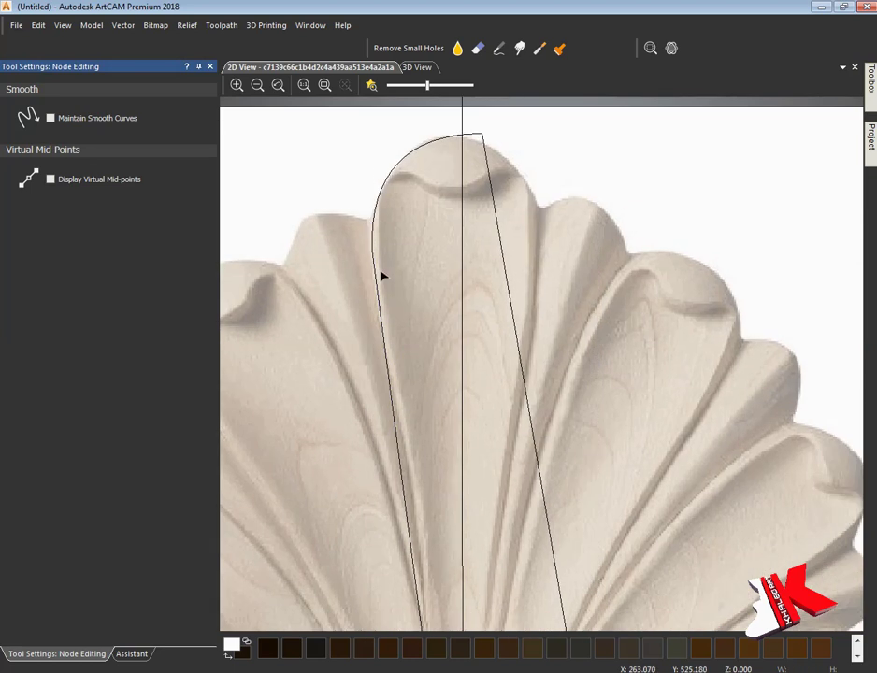
pyautogui.click(381, 276)
pyautogui.scroll(-2, 480, 555)
pyautogui.scroll(-2, 481, 555)
pyautogui.click(493, 418)
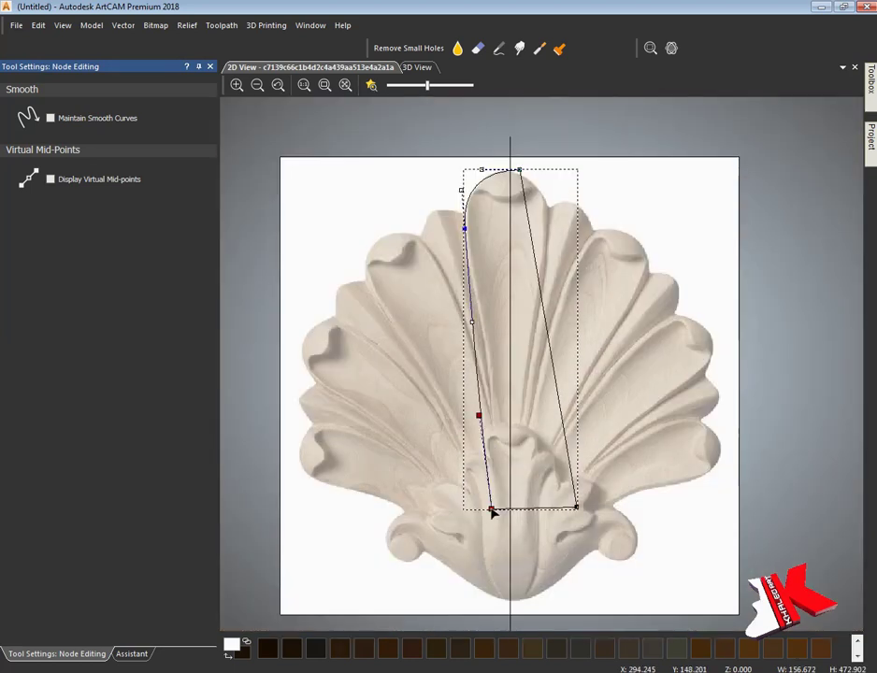
pyautogui.moveTo(493, 511); pyautogui.dragTo(496, 508)
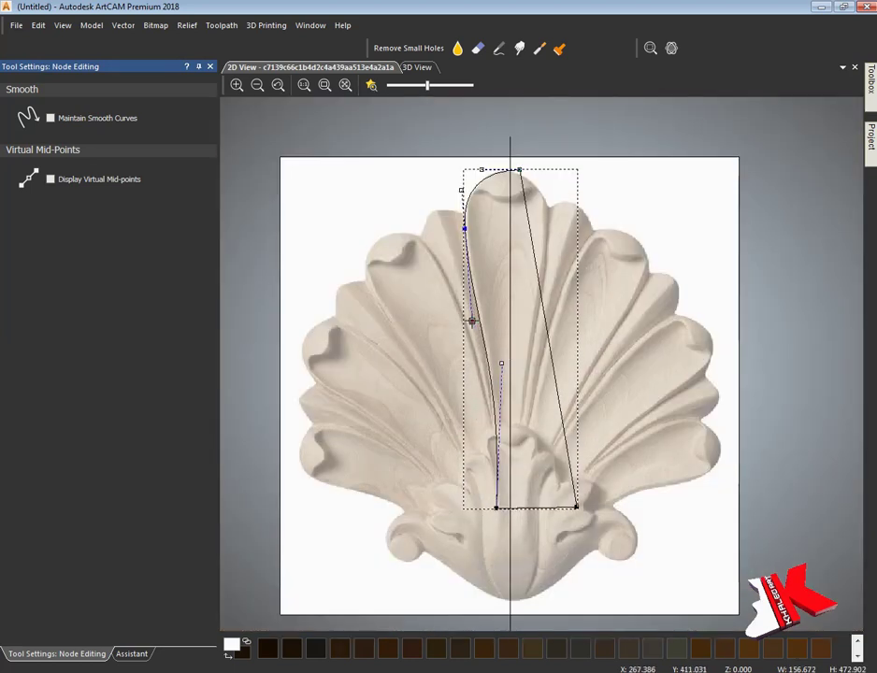
pyautogui.scroll(5, 476, 199)
pyautogui.moveTo(479, 426); pyautogui.dragTo(483, 458)
# Fine-tune the node handles at the petal's upper left and base so the curve follows the carved edge.
pyautogui.scroll(-3, 484, 458)
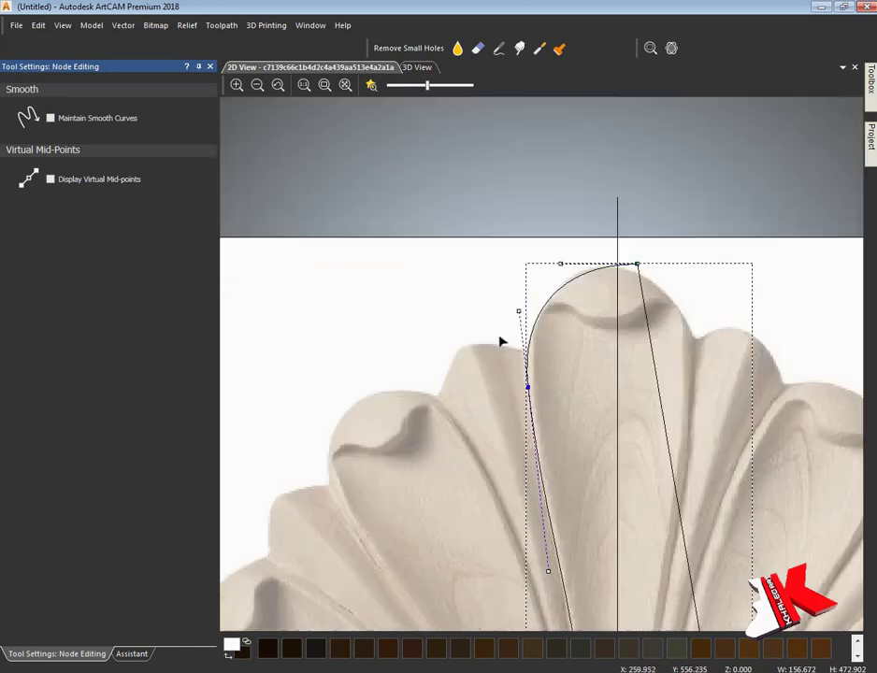
pyautogui.moveTo(516, 310)
pyautogui.mouseDown()
pyautogui.moveTo(521, 295)
pyautogui.moveTo(520, 308)
pyautogui.mouseUp()
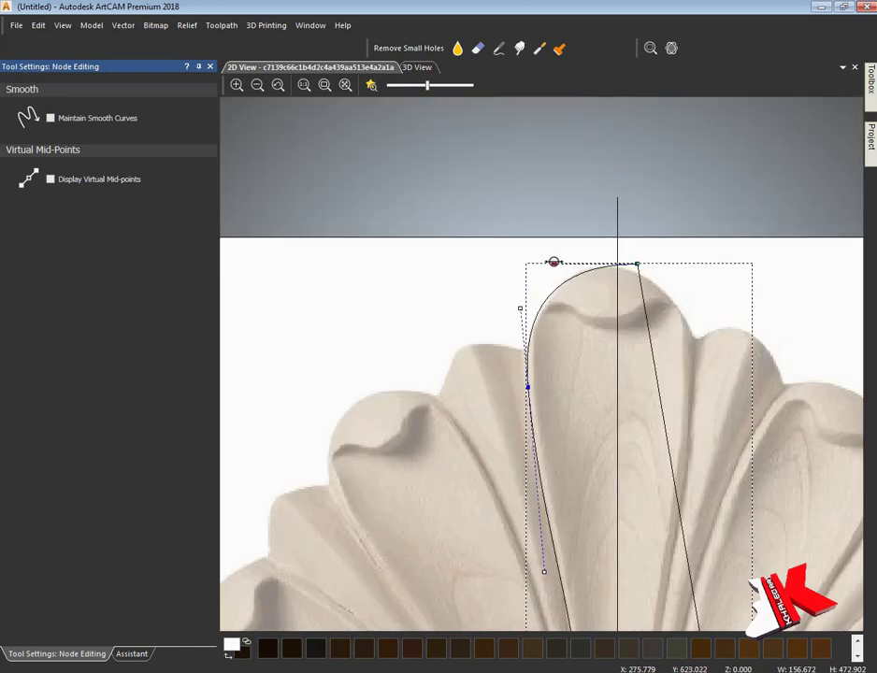
pyautogui.scroll(2, 563, 400)
pyautogui.scroll(-2, 542, 383)
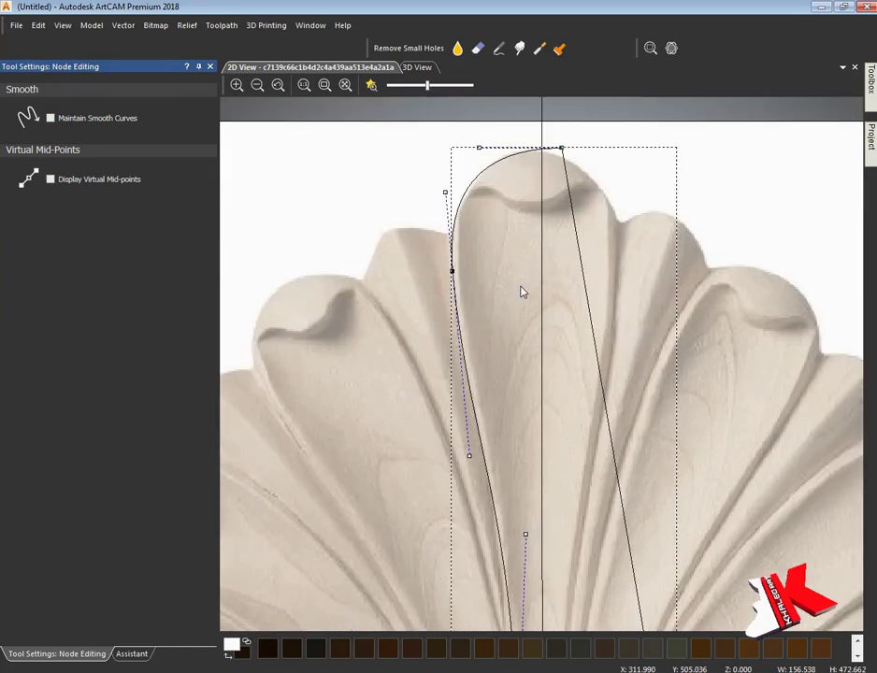
pyautogui.scroll(1, 521, 290)
pyautogui.moveTo(520, 289); pyautogui.dragTo(523, 86, button='middle')
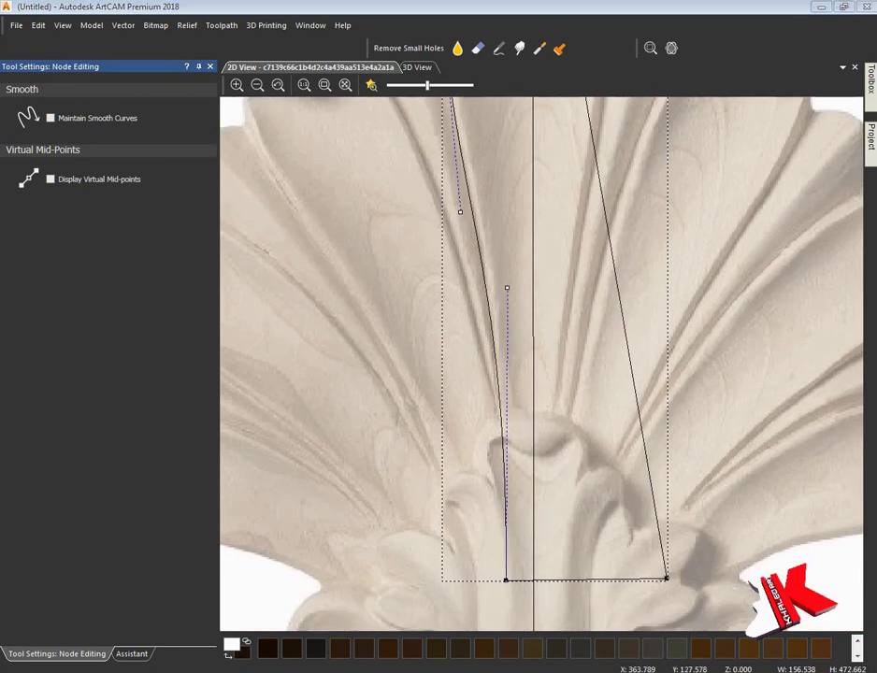
# Trim the petal outline at the centre line with a rectangle about 574 mm tall over its right side, removing the surplus pieces.
pyautogui.press('F3')
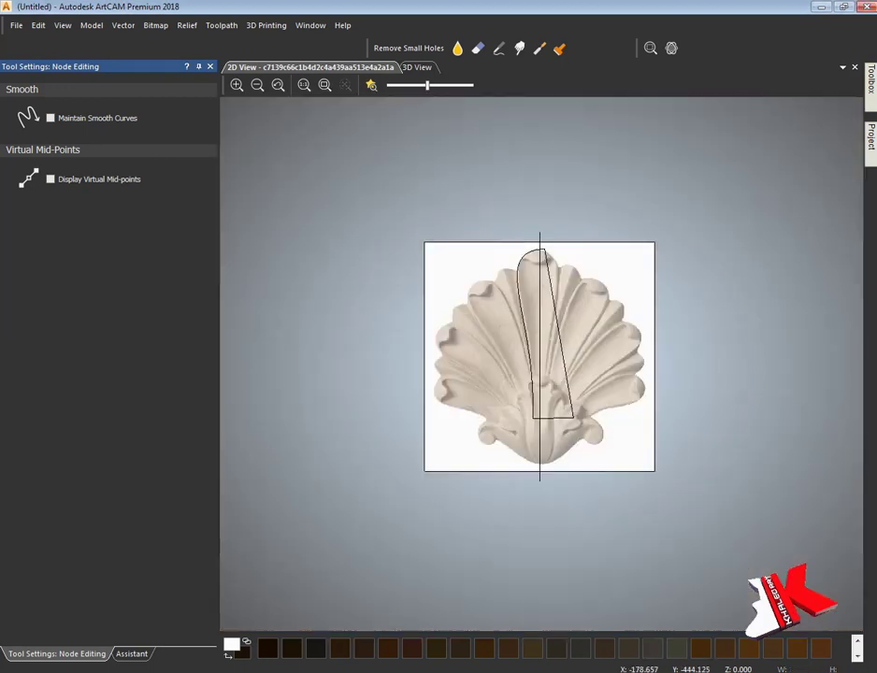
pyautogui.scroll(2, 501, 356)
pyautogui.click(131, 653)
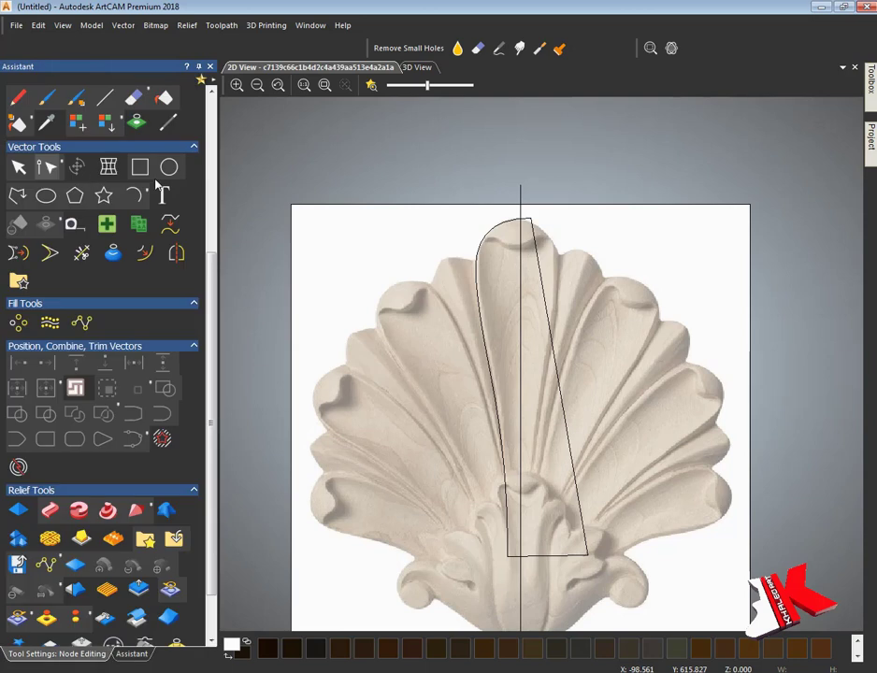
pyautogui.click(139, 166)
pyautogui.moveTo(683, 180); pyautogui.dragTo(520, 590)
pyautogui.press('Escape')
pyautogui.keyDown('shift'); pyautogui.click(548, 558); pyautogui.keyUp('shift')
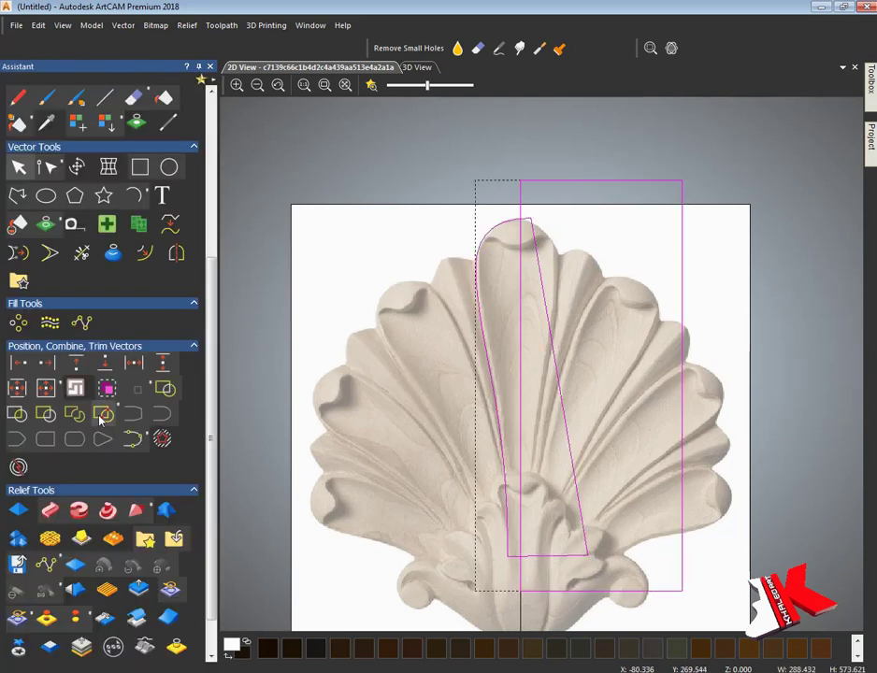
pyautogui.moveTo(636, 381); pyautogui.dragTo(681, 381)
pyautogui.press('Delete')
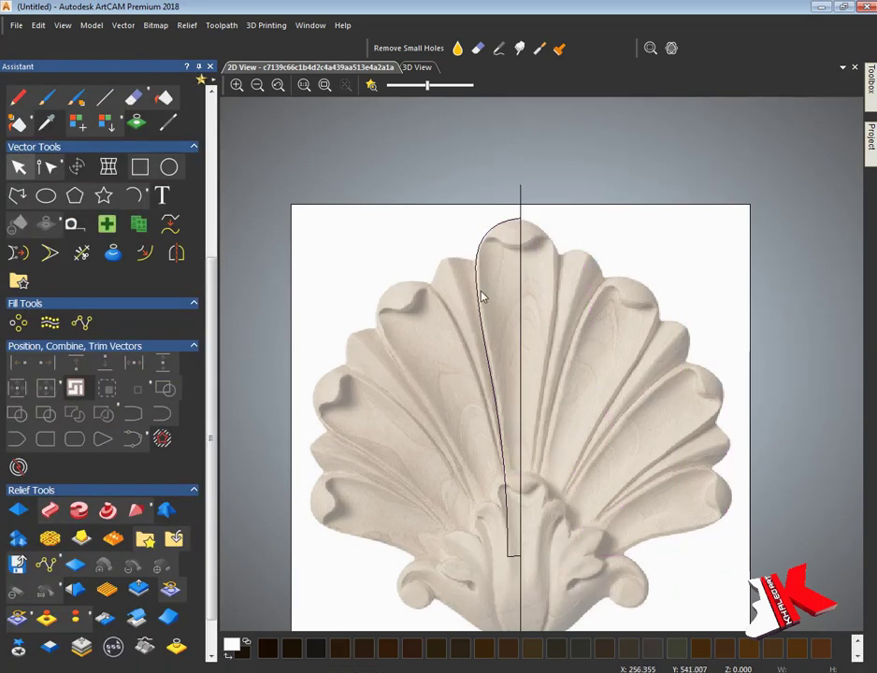
# Mirror a copy of the half outline to the right and merge both halves into one petal outline about 127 mm wide.
pyautogui.scroll(2, 505, 280)
pyautogui.scroll(-1, 528, 264)
pyautogui.click(322, 242)
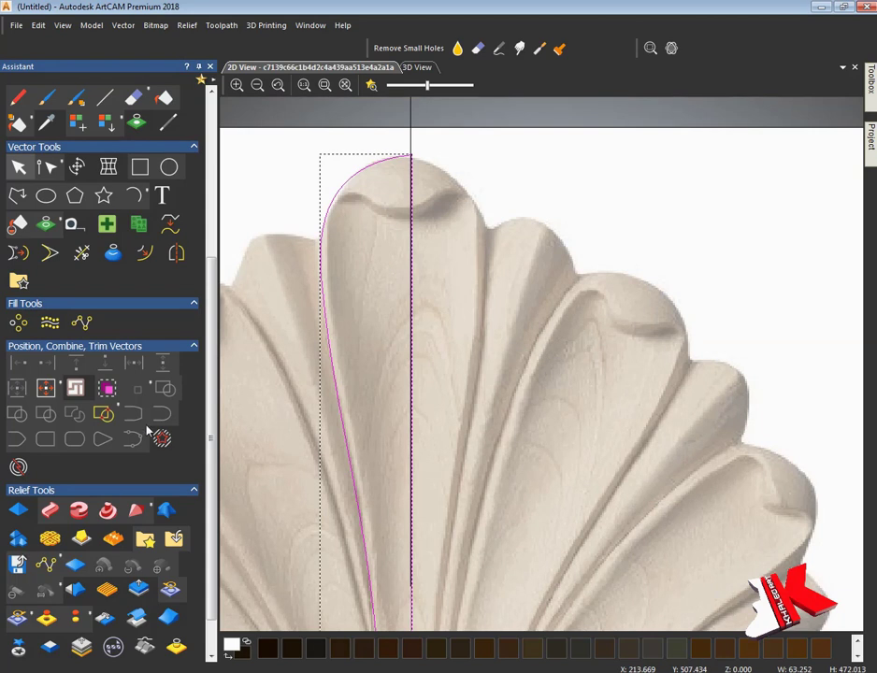
pyautogui.click(175, 252)
pyautogui.click(775, 224)
pyautogui.press('n')
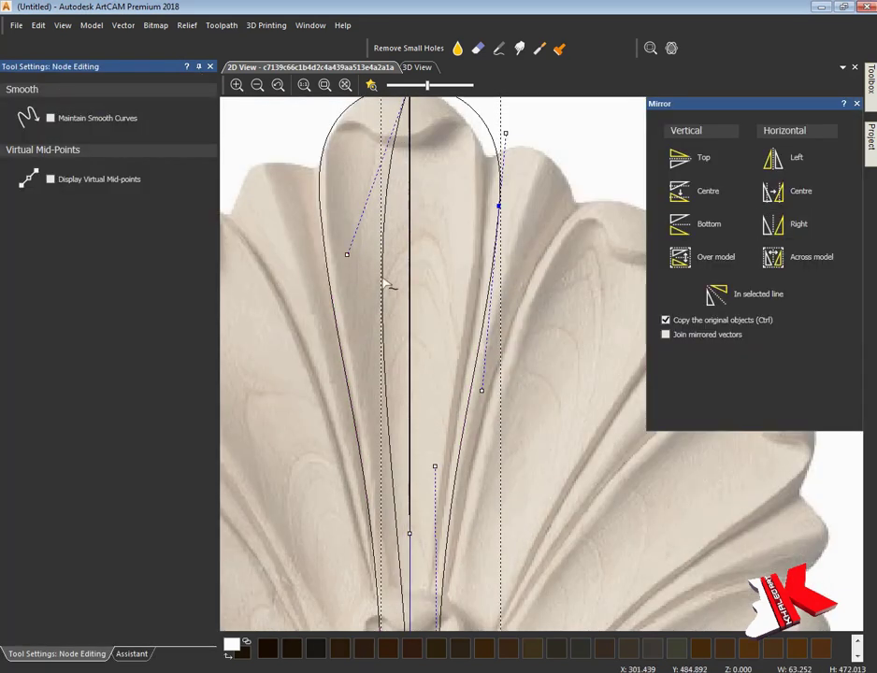
pyautogui.press('n')
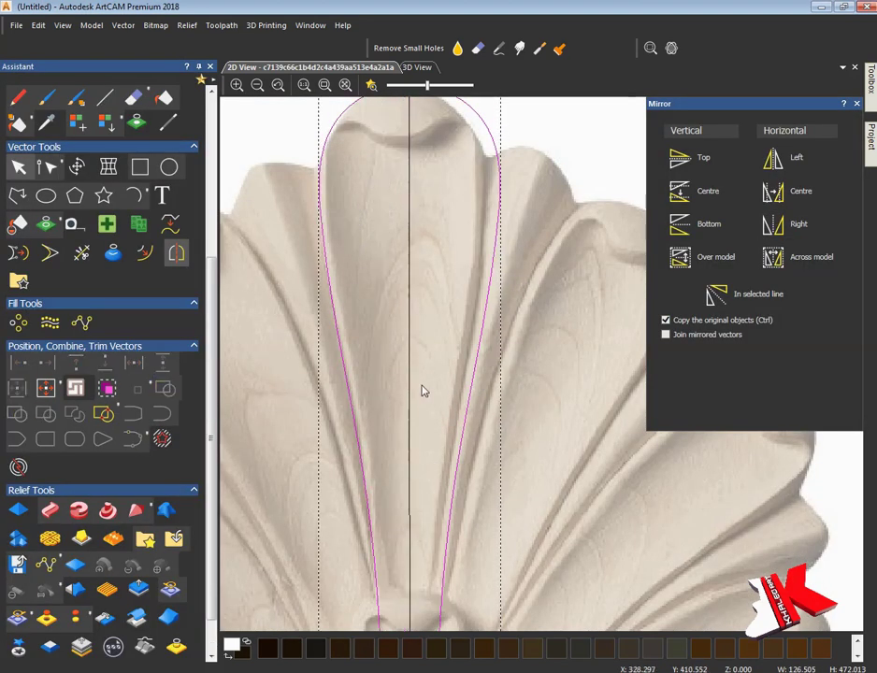
# Smooth the mirrored petal outline's nodes at its tip and on both sides.
pyautogui.scroll(-2, 422, 390)
pyautogui.scroll(3, 421, 309)
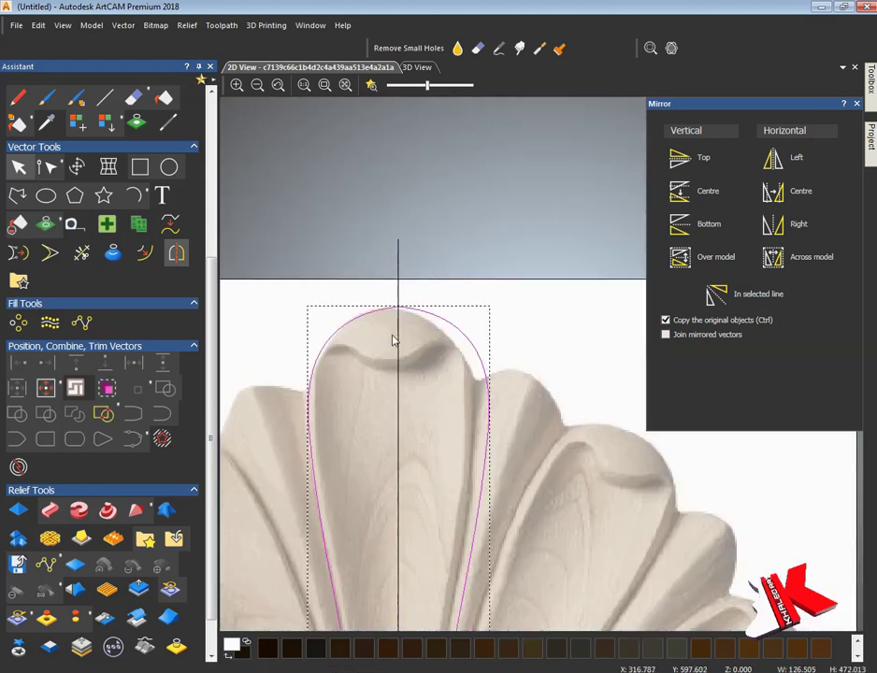
pyautogui.scroll(3, 394, 340)
pyautogui.press('n')
pyautogui.scroll(-3, 453, 299)
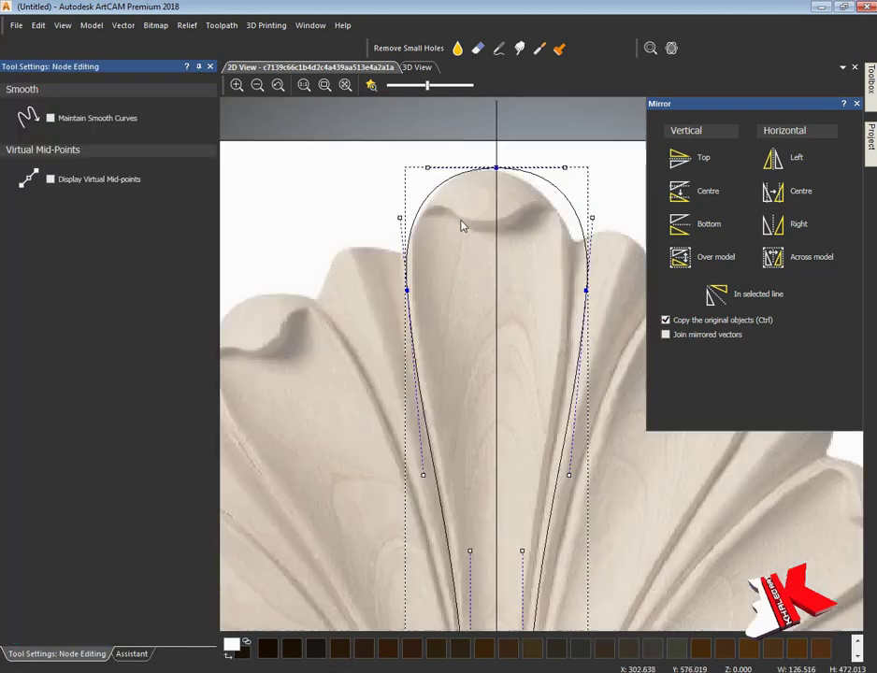
pyautogui.click(352, 274)
# Try centring the petal outline on the model and undo the alignment.
pyautogui.click(132, 653)
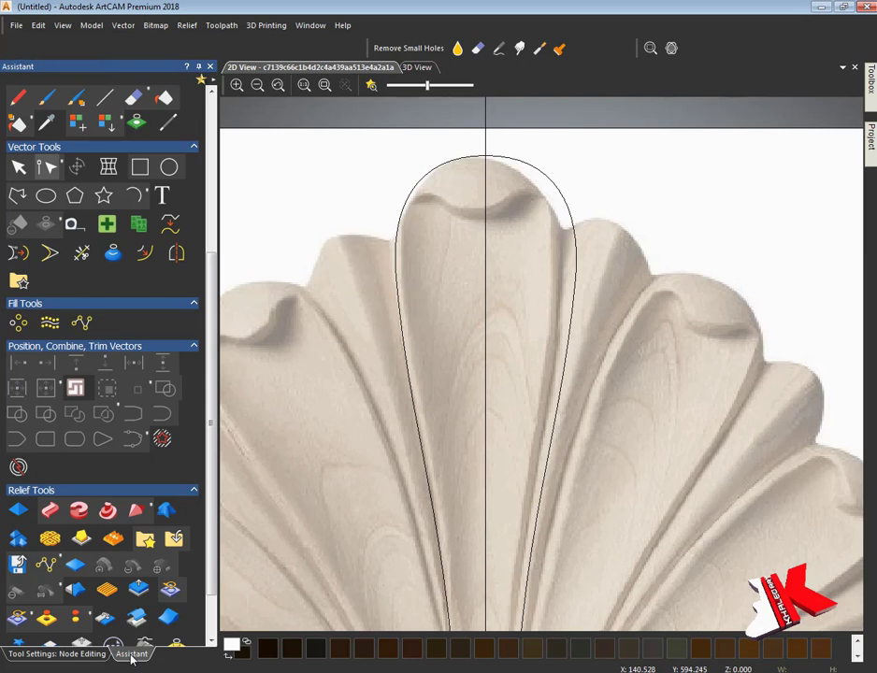
pyautogui.click(500, 174)
pyautogui.click(46, 387)
pyautogui.click(39, 26)
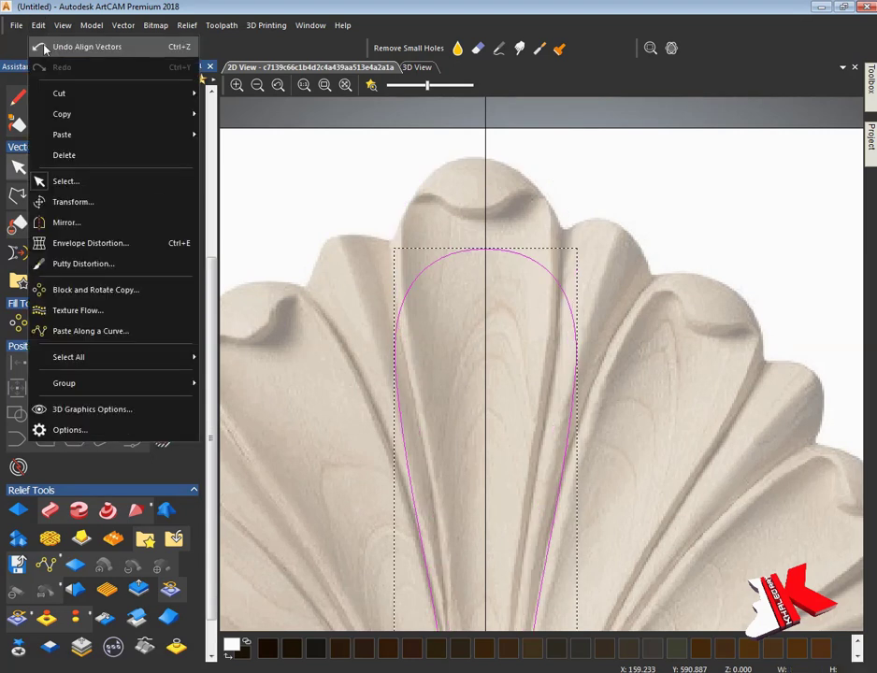
pyautogui.click(88, 45)
# Draw a closed four-sided polyline about 121 by 119 mm around the central petal's curled tip.
pyautogui.scroll(3, 506, 287)
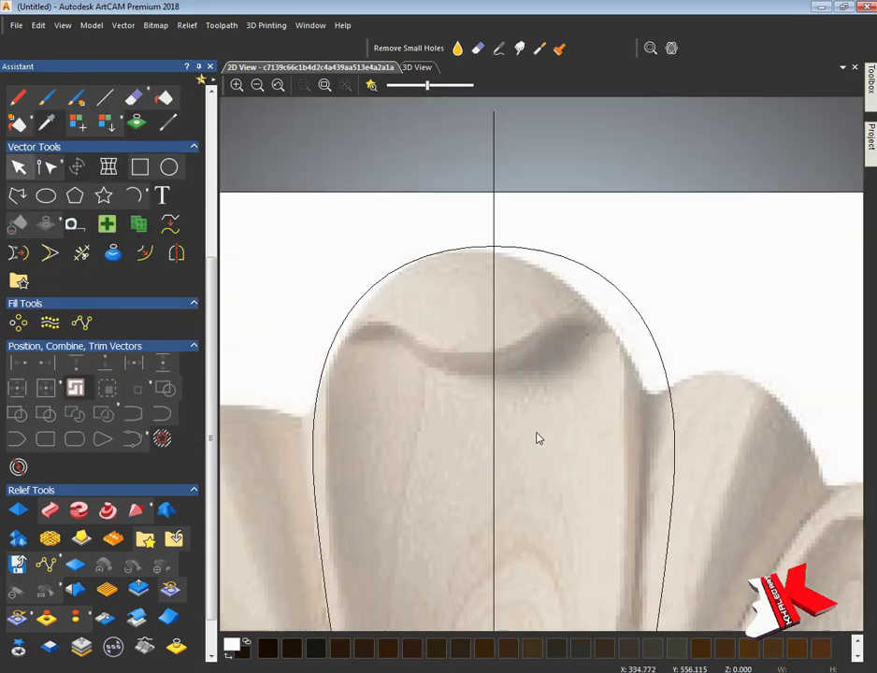
pyautogui.click(17, 195)
pyautogui.click(530, 372)
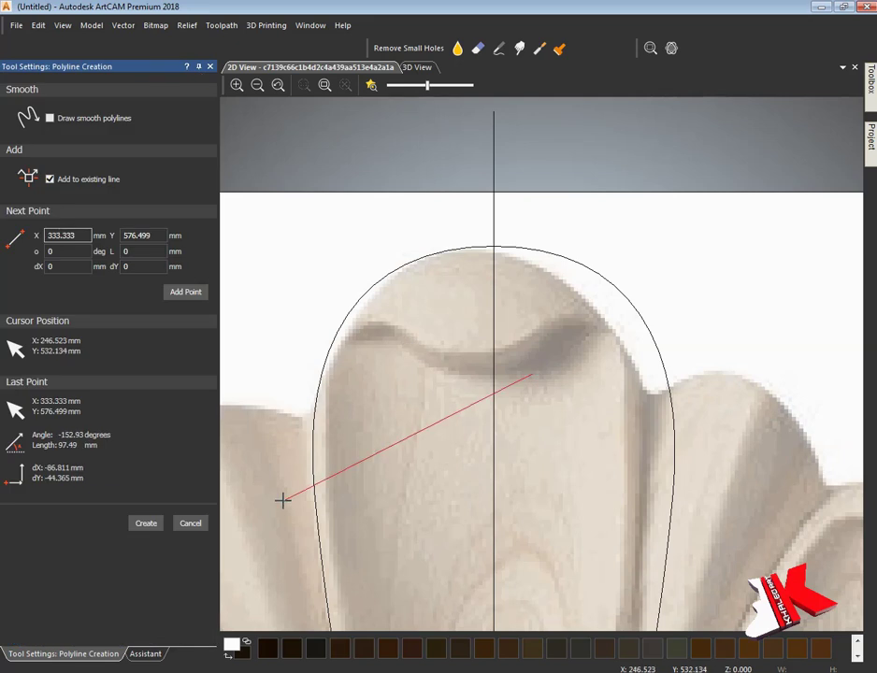
pyautogui.click(284, 499)
pyautogui.click(281, 161)
pyautogui.click(626, 175)
pyautogui.click(532, 374)
pyautogui.click(190, 525)
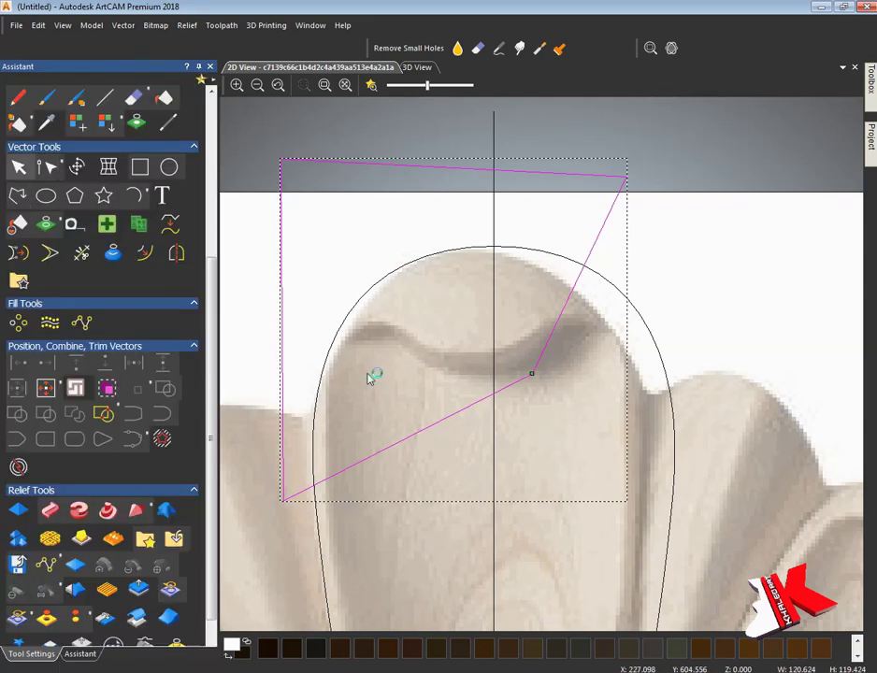
# Bend the polyline's lower edge into an S-curve that follows the curled lip at the petal's tip, with a smooth node on the slope.
pyautogui.click(422, 433)
pyautogui.moveTo(365, 459); pyautogui.dragTo(340, 200)
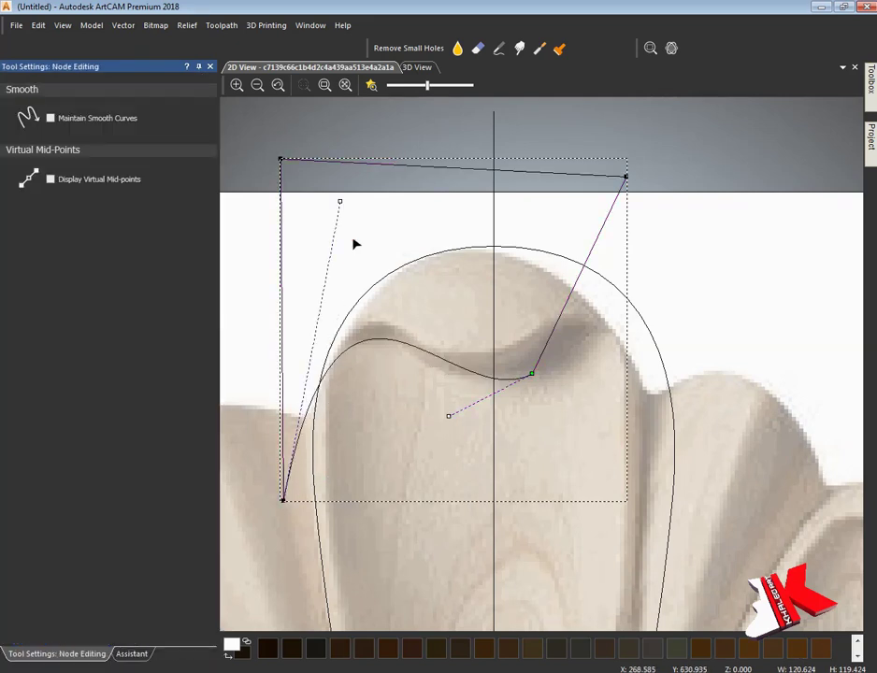
pyautogui.moveTo(448, 416); pyautogui.dragTo(404, 424)
pyautogui.moveTo(404, 356); pyautogui.dragTo(403, 342)
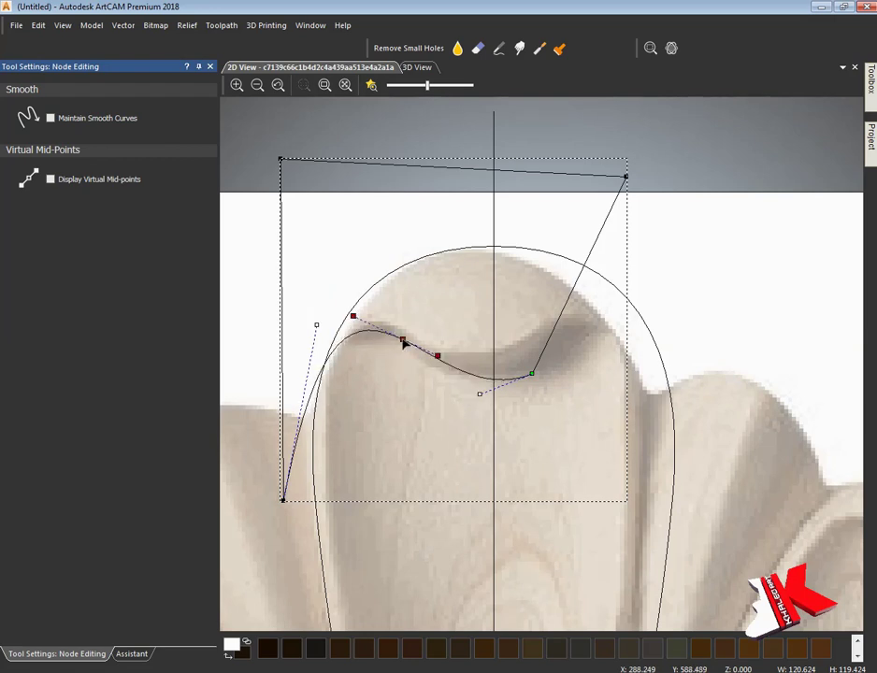
pyautogui.click(414, 346)
pyautogui.click(531, 372)
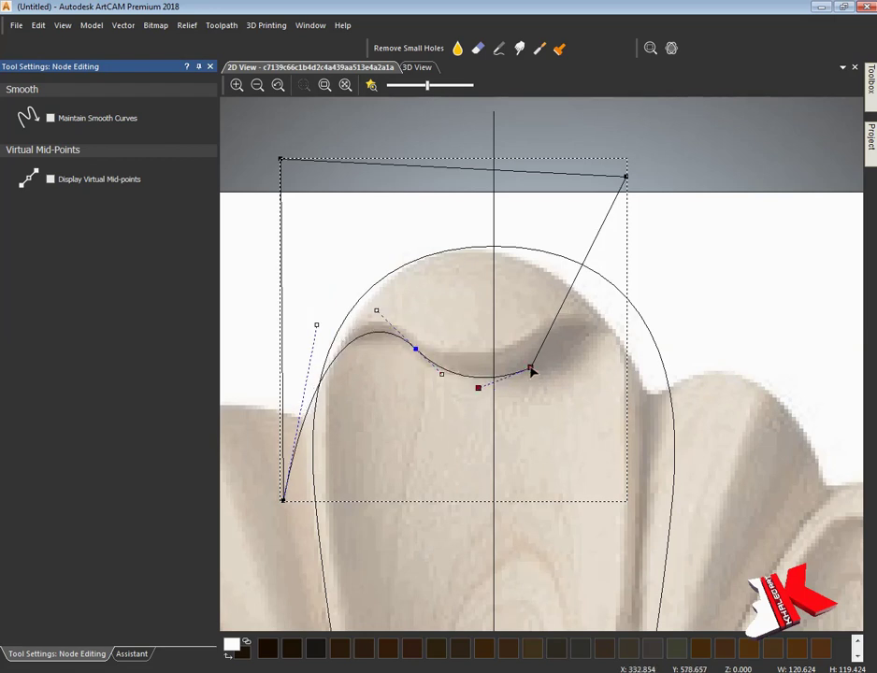
pyautogui.click(134, 656)
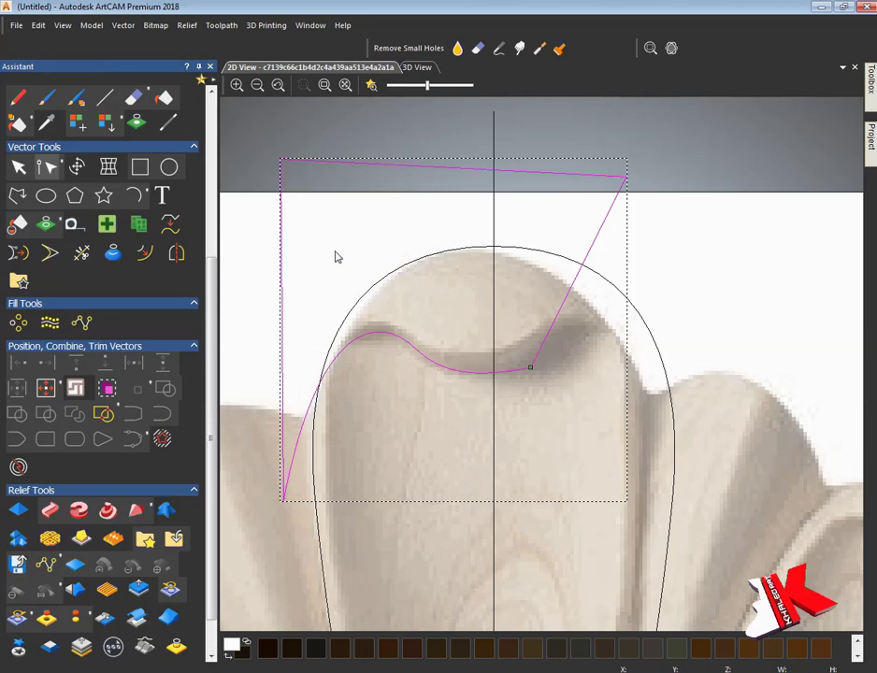
# Trim away the parts of the polyline that lie outside the petal outline, keeping the overlap as a closed curl shape.
pyautogui.click(336, 256)
pyautogui.click(663, 358)
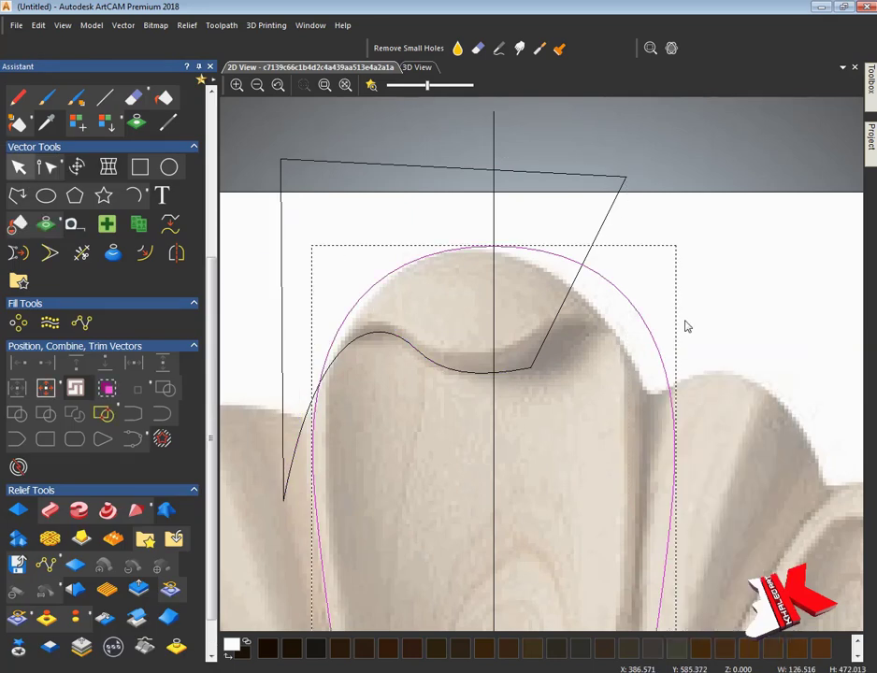
pyautogui.keyDown('shift'); pyautogui.click(598, 245); pyautogui.keyUp('shift')
pyautogui.click(17, 412)
pyautogui.rightClick(567, 143)
pyautogui.press('Escape')
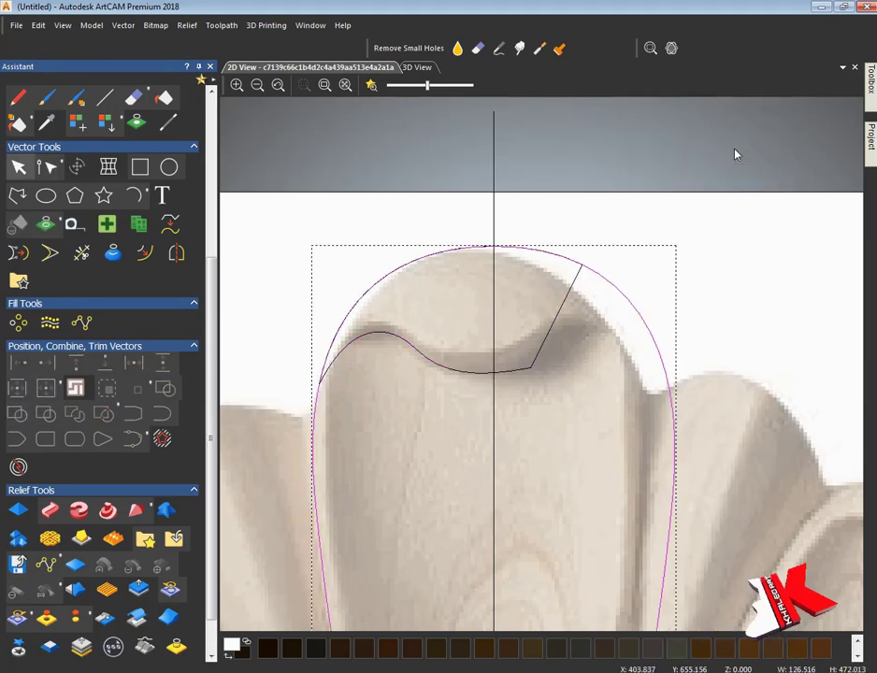
pyautogui.click(139, 166)
pyautogui.moveTo(566, 154); pyautogui.dragTo(492, 442)
pyautogui.press('Return')
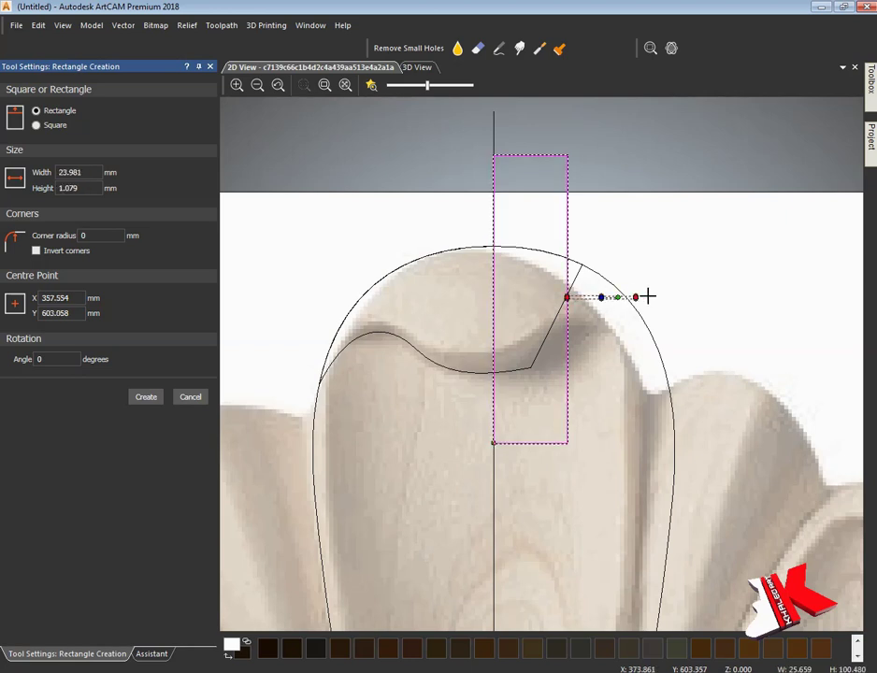
pyautogui.hotkey('ctrl', 'z')
pyautogui.hotkey('ctrl', 'z')
pyautogui.click(39, 25)
pyautogui.click(94, 67)
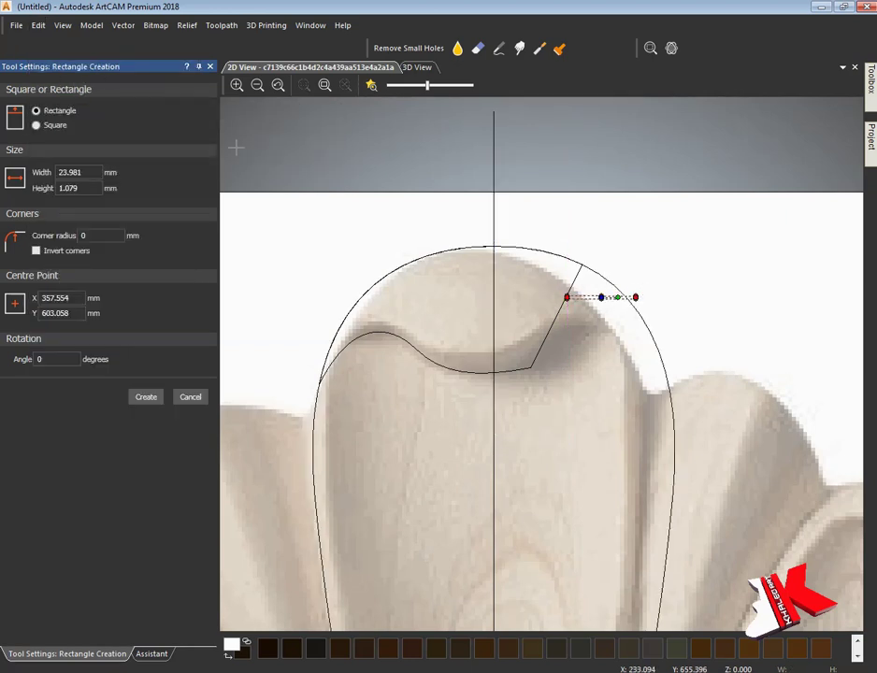
# Cut off the curl shape right of the centre line with a rectangle about 49 by 101 mm and delete the offcut.
pyautogui.click(139, 166)
pyautogui.moveTo(634, 169); pyautogui.dragTo(496, 458)
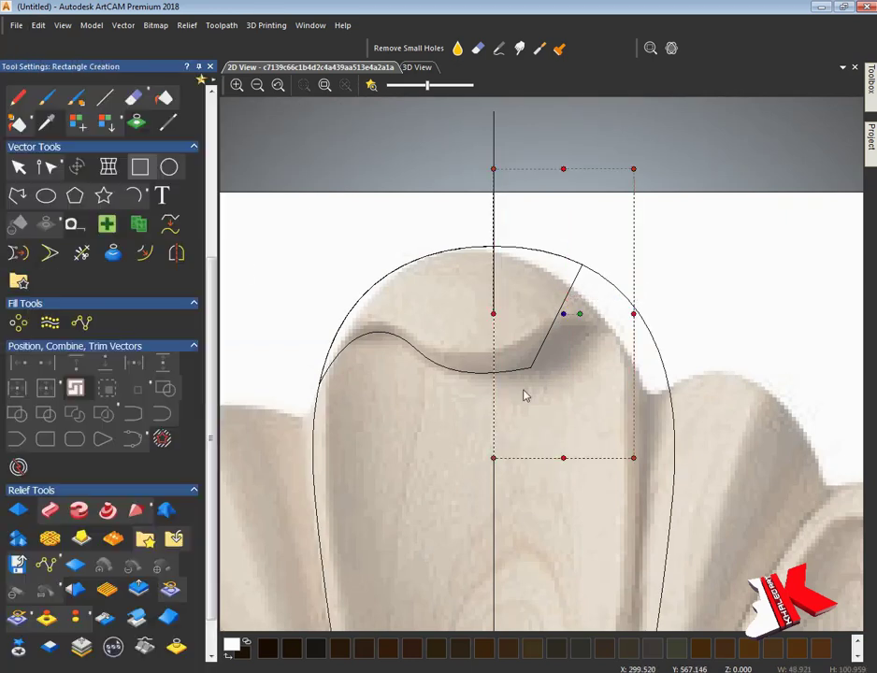
pyautogui.press('Return')
pyautogui.click(566, 324)
pyautogui.click(635, 270)
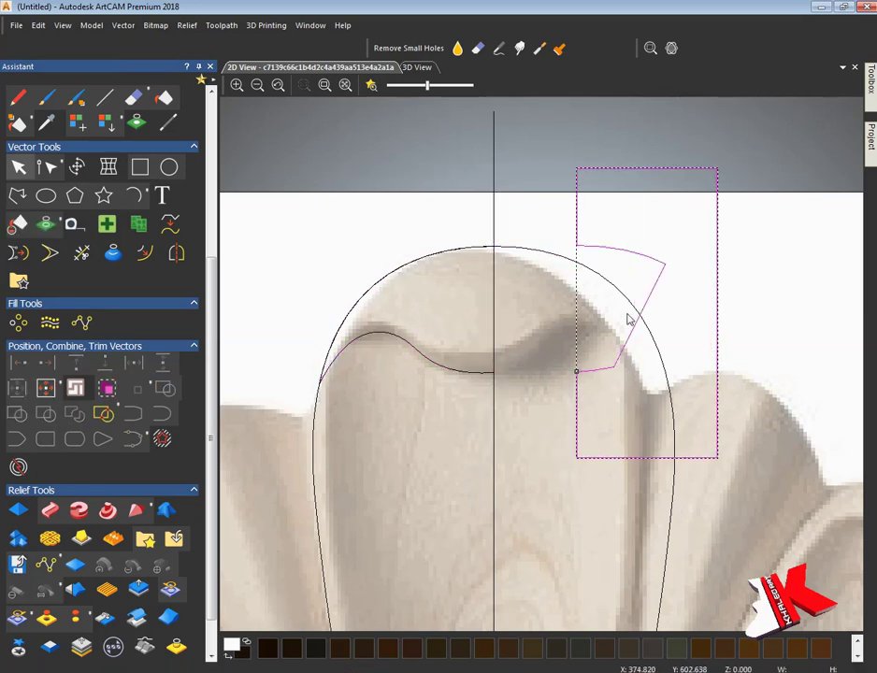
pyautogui.press('Delete')
# Mirror the remaining half of the curl shape about the centre line and merge both halves into one shape about 122 mm wide.
pyautogui.click(691, 260)
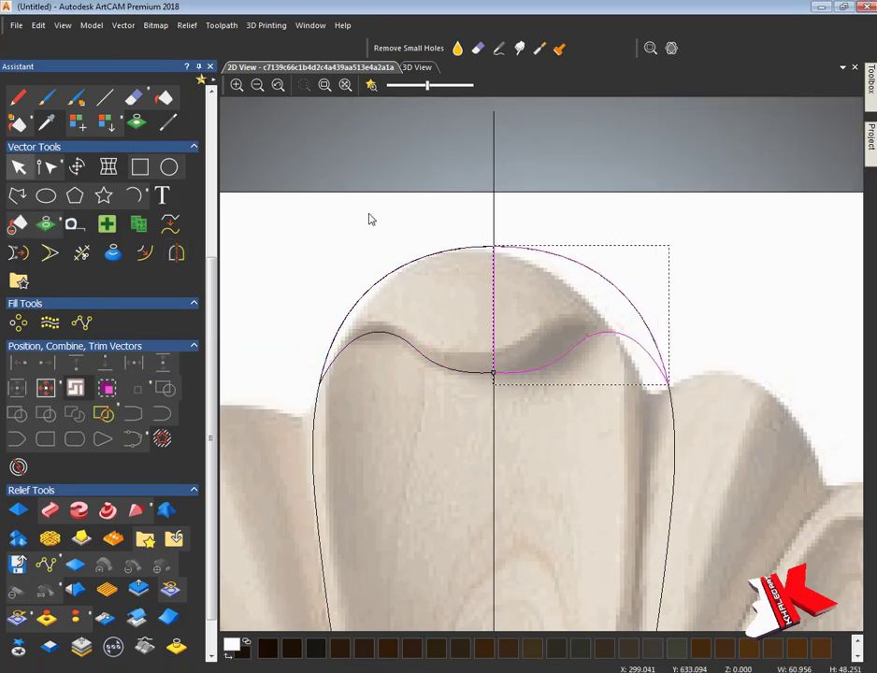
pyautogui.press('n')
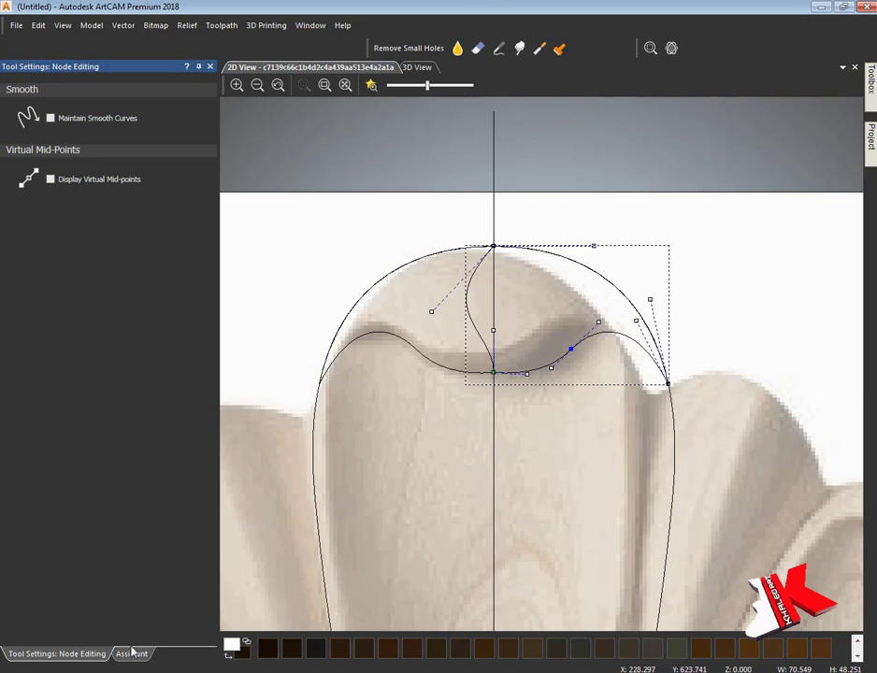
pyautogui.click(131, 654)
pyautogui.hotkey('ctrl', 'a')
pyautogui.click(164, 393)
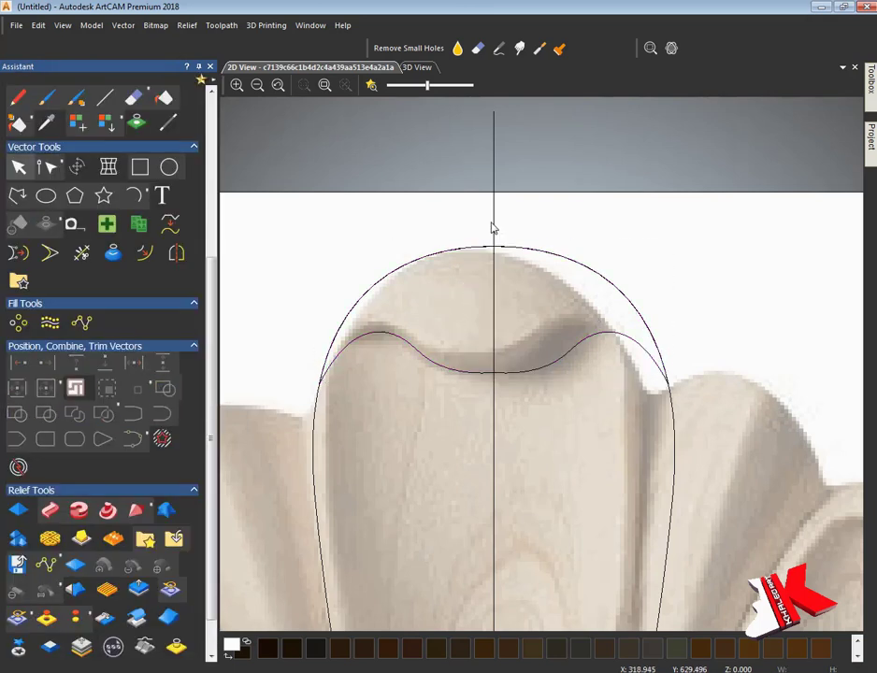
pyautogui.click(587, 336)
pyautogui.moveTo(587, 337); pyautogui.dragTo(755, 288)
pyautogui.press('Escape')
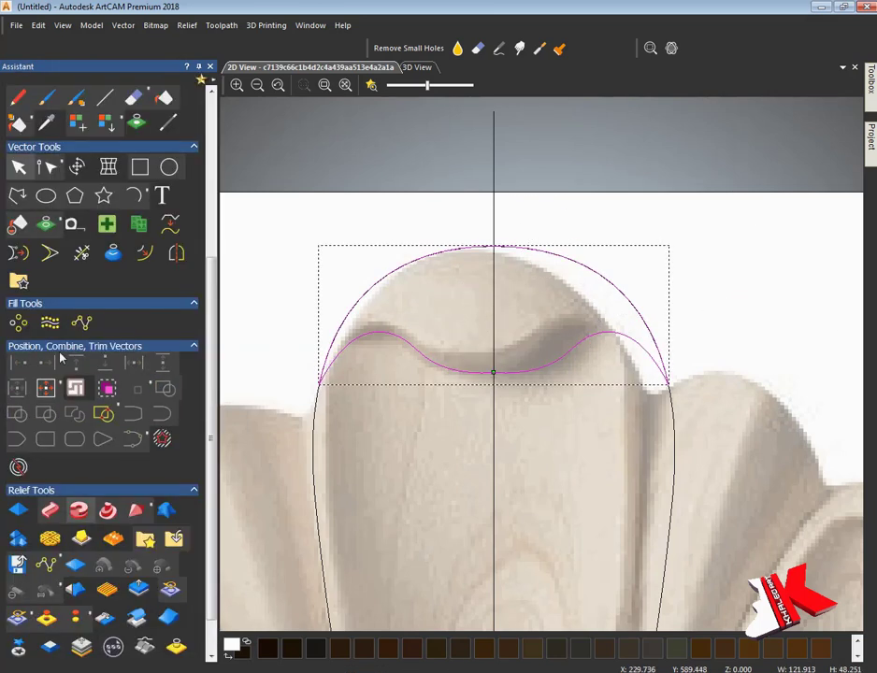
# Smooth the curl shape's nodes where it crosses the centre line, at the top and at the dip.
pyautogui.press('n')
pyautogui.scroll(3, 493, 393)
pyautogui.press('s')
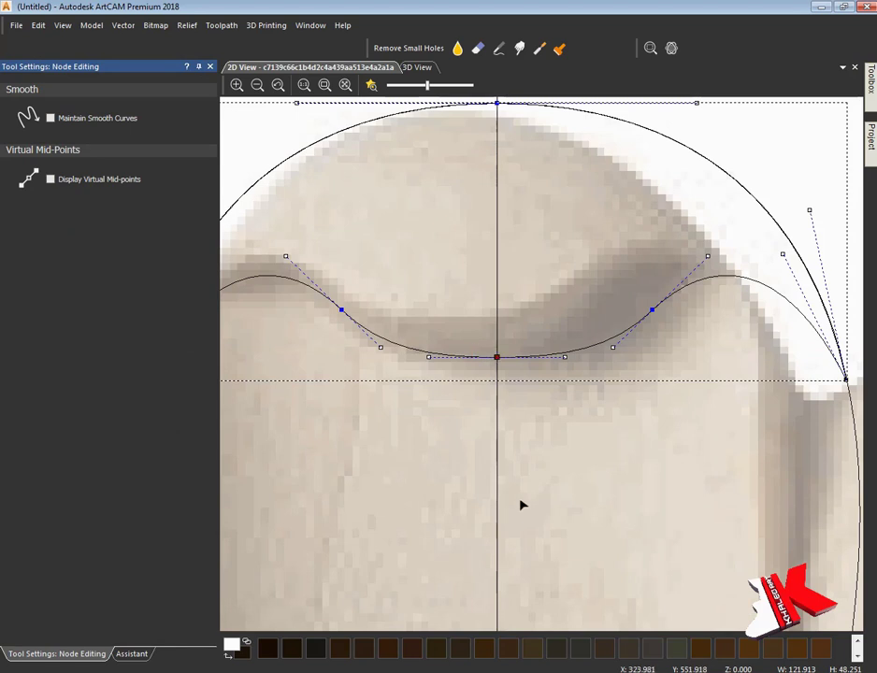
pyautogui.scroll(-3, 519, 464)
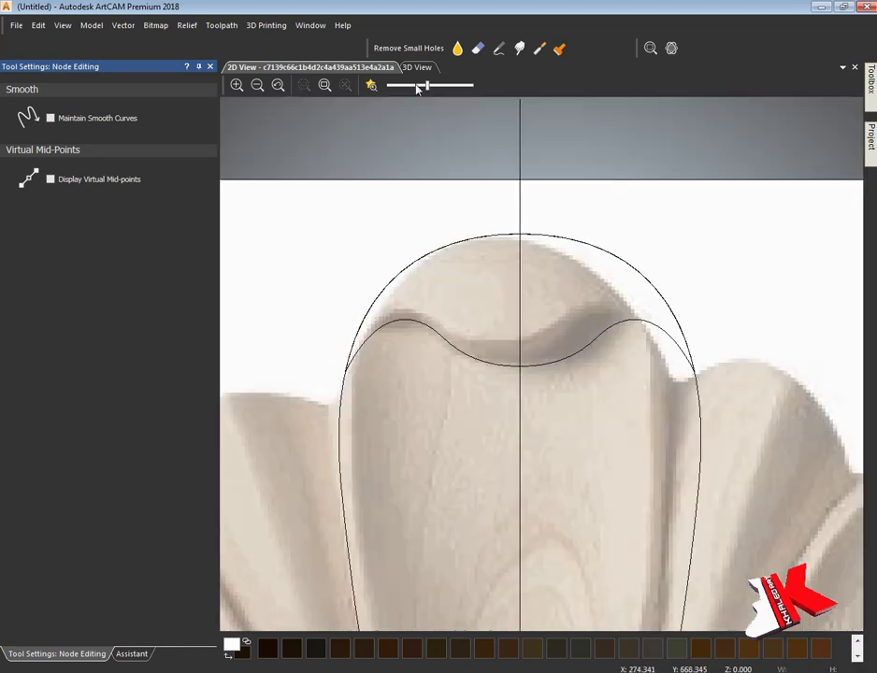
pyautogui.moveTo(417, 86)
pyautogui.mouseDown()
pyautogui.moveTo(389, 86)
pyautogui.moveTo(428, 91)
pyautogui.mouseUp()
pyautogui.scroll(-5, 665, 329)
pyautogui.scroll(3, 624, 245)
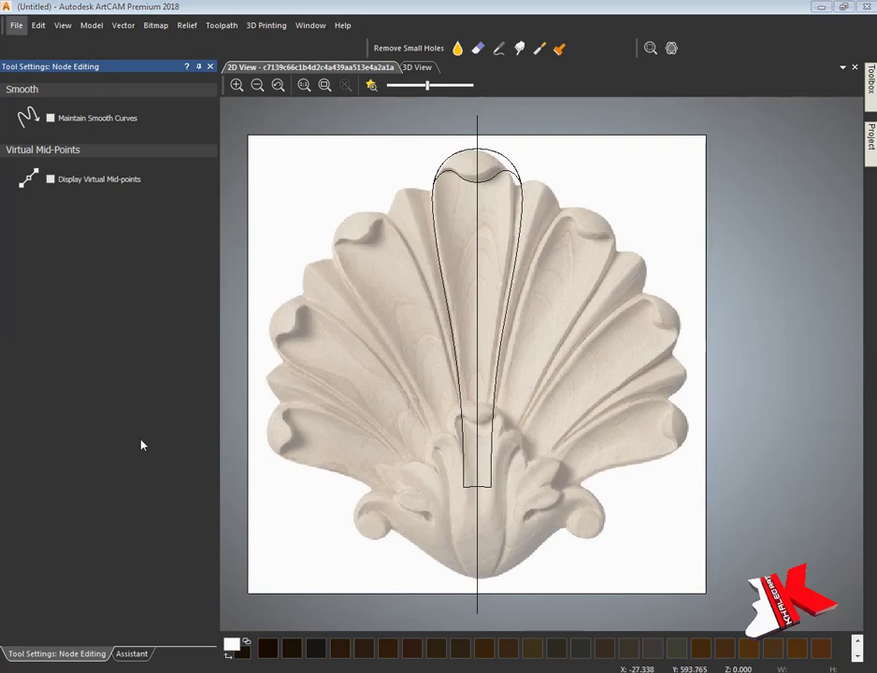
# Fade the reference image fully and draw a horizontal line about 177 mm long above the petal's tip, centred on the vertical line.
pyautogui.press('n')
pyautogui.click(20, 193)
pyautogui.moveTo(427, 86); pyautogui.dragTo(388, 89)
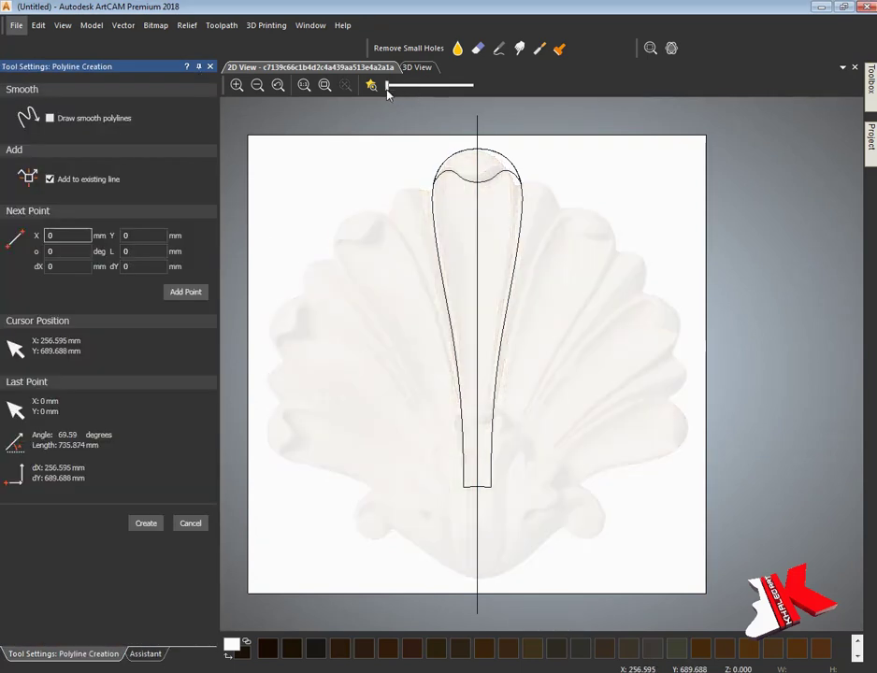
pyautogui.click(419, 143)
pyautogui.click(546, 145)
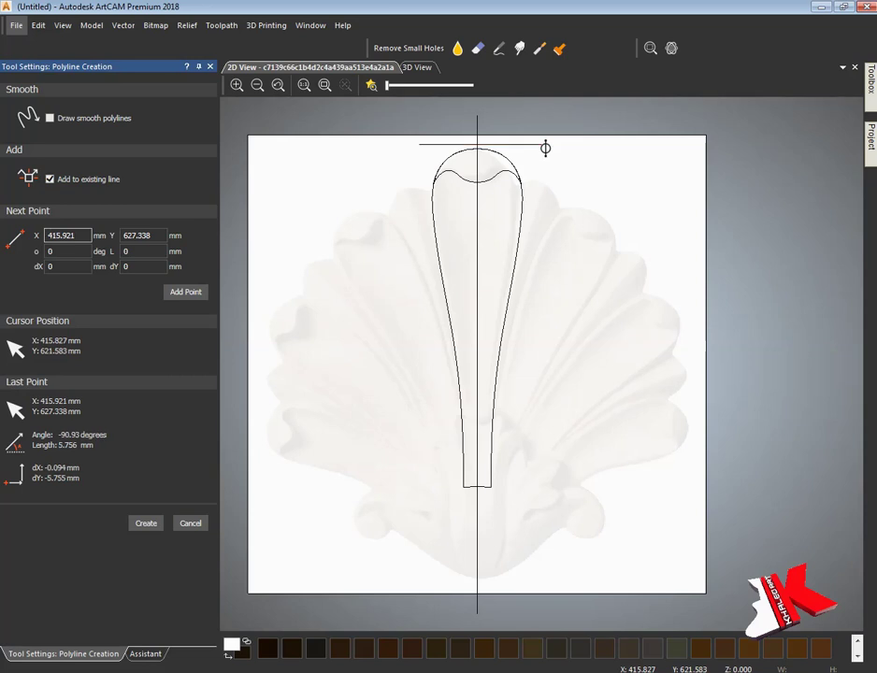
pyautogui.press('Escape')
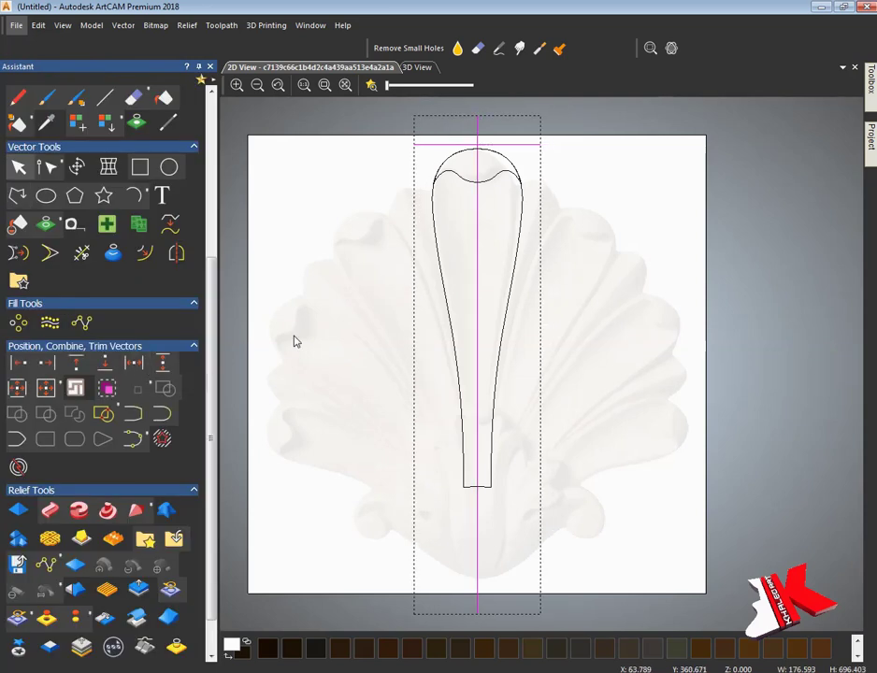
# Copy the horizontal line to just below the petal's base and shorten the copy symmetrically to roughly half its length.
pyautogui.moveTo(531, 144); pyautogui.dragTo(530, 502)
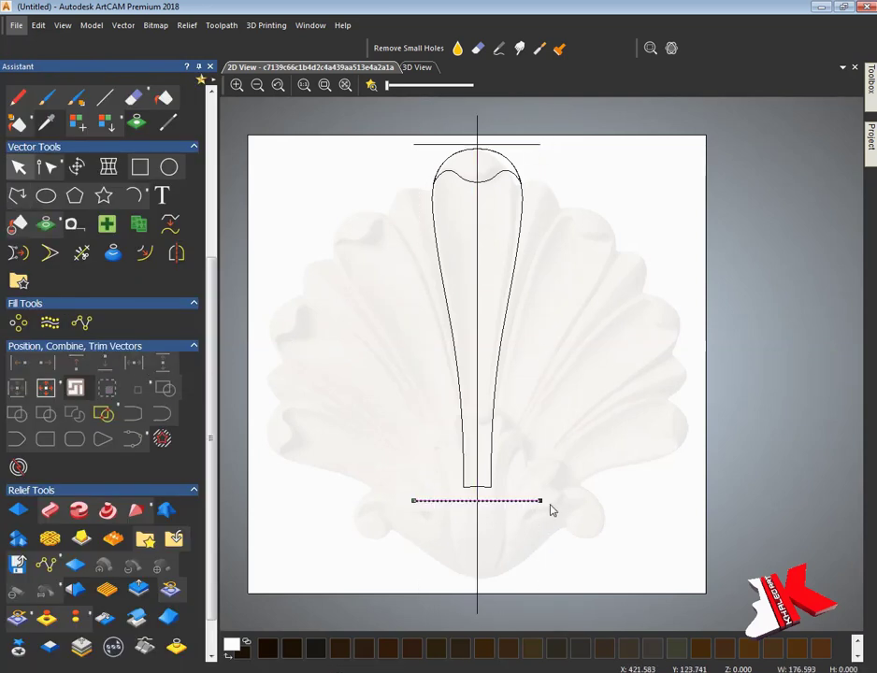
pyautogui.press('F9')
pyautogui.scroll(3, 479, 515)
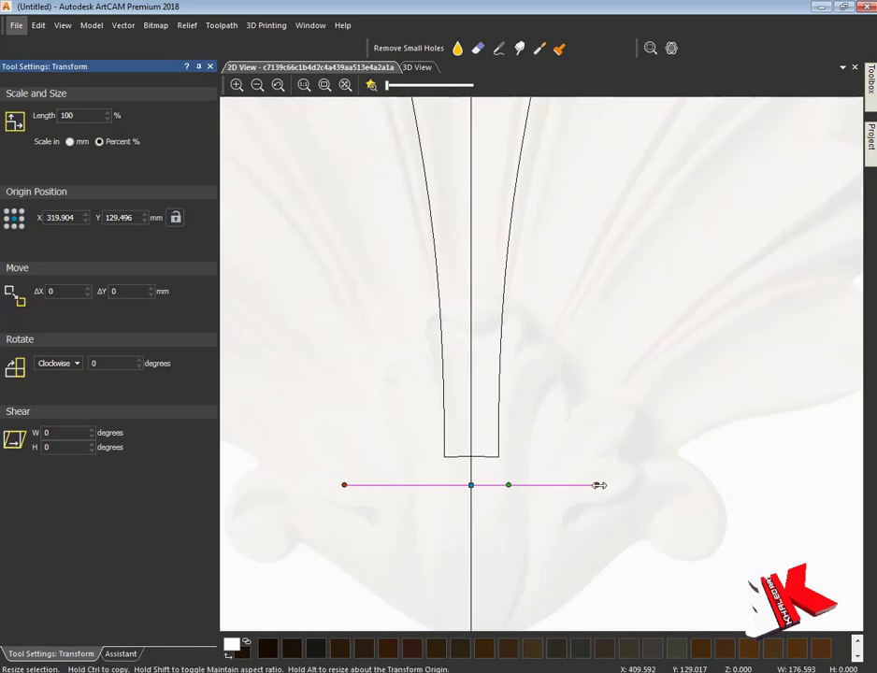
pyautogui.moveTo(598, 485); pyautogui.dragTo(533, 490)
pyautogui.scroll(-2, 569, 324)
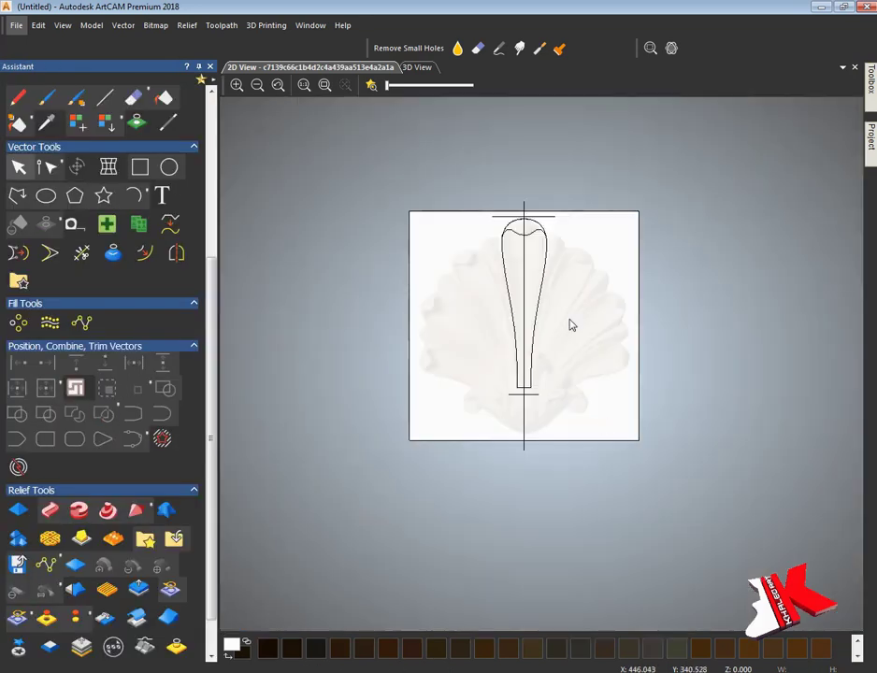
pyautogui.scroll(1, 569, 324)
pyautogui.click(16, 194)
pyautogui.click(510, 469)
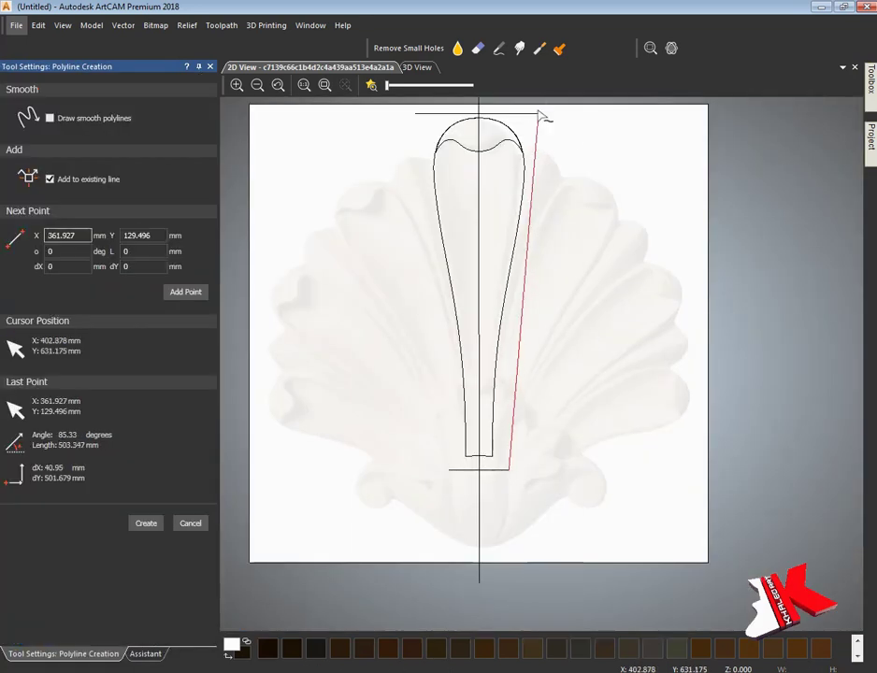
pyautogui.press('Escape')
pyautogui.press('Escape')
# Draw a tall rectangle about 37 by 500 mm to the right of the central petal.
pyautogui.click(139, 167)
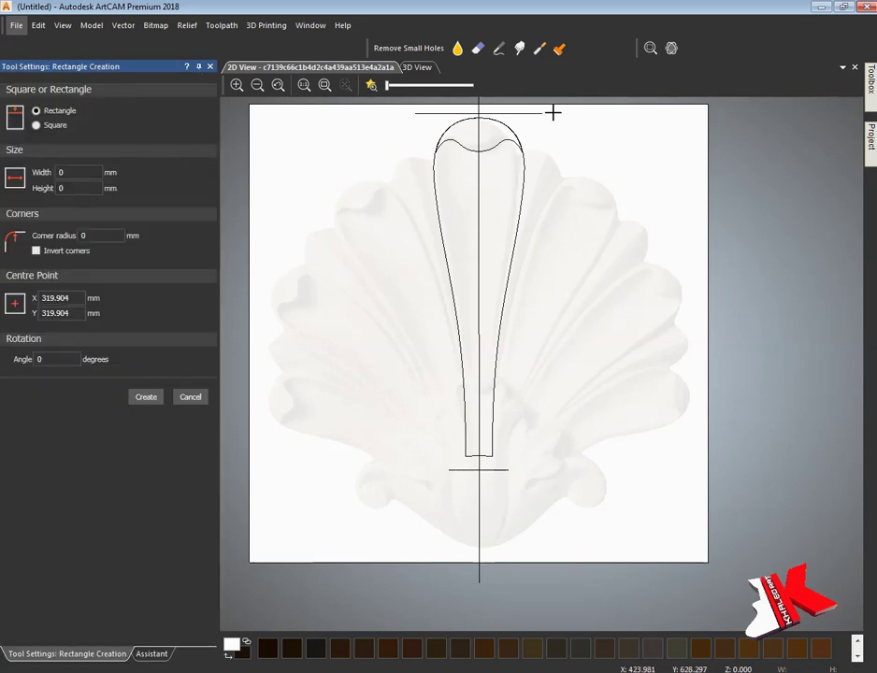
pyautogui.moveTo(553, 112); pyautogui.dragTo(581, 470)
pyautogui.press('Escape')
# Reshape the rectangle into an open profile with a narrow base and its right side bent into an S-curve.
pyautogui.press('n')
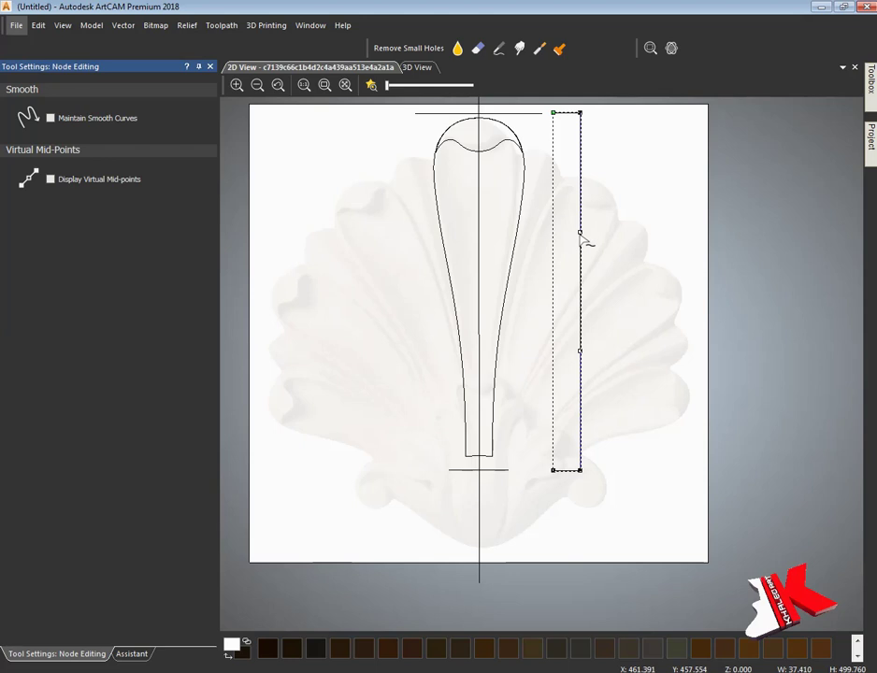
pyautogui.moveTo(579, 350); pyautogui.dragTo(608, 346)
pyautogui.moveTo(578, 231); pyautogui.dragTo(536, 246)
pyautogui.moveTo(608, 346); pyautogui.dragTo(589, 355)
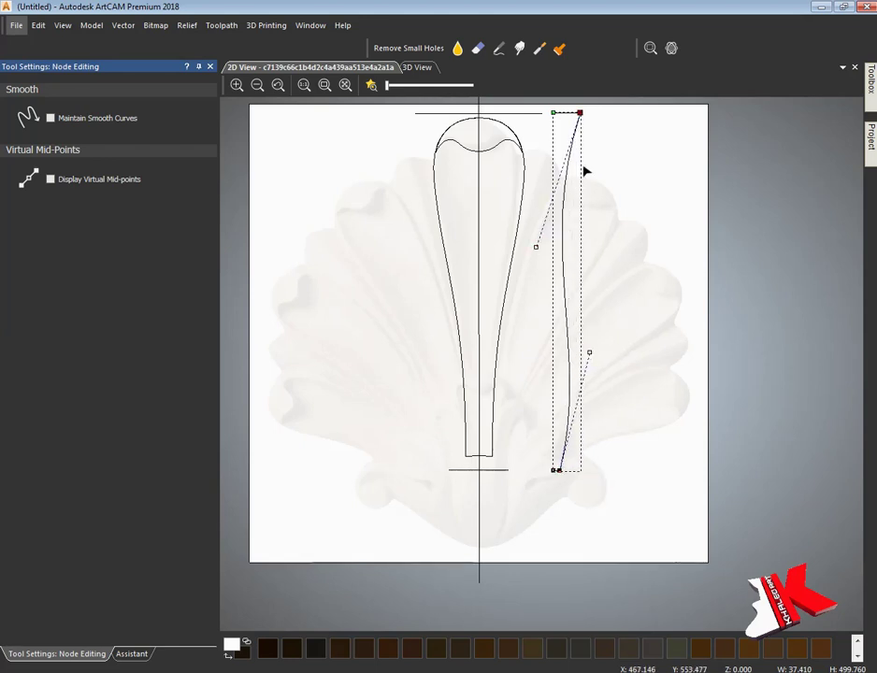
pyautogui.click(610, 268)
# Switch to Windows Photo Viewer and enlarge the shell photo to examine the carved petals' shape.
pyautogui.hotkey('alt', 'Tab')
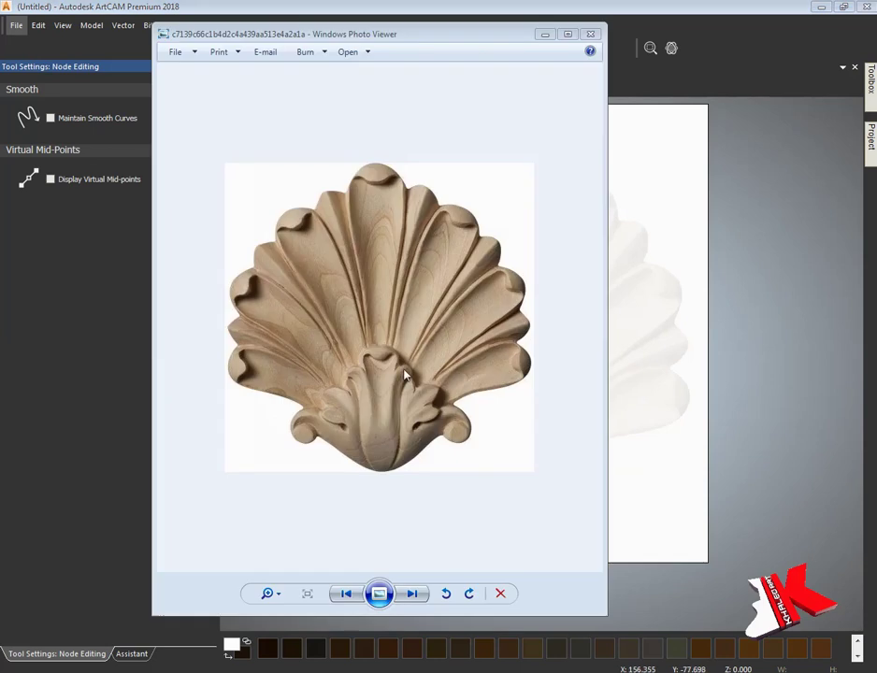
pyautogui.scroll(2, 405, 375)
pyautogui.click(621, 7)
pyautogui.hotkey('alt', 'Tab')
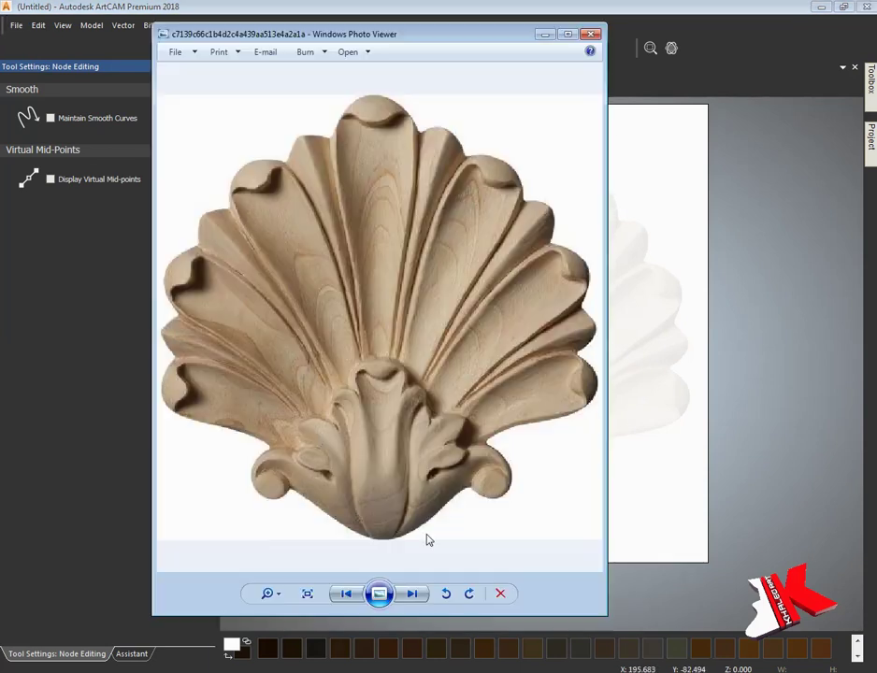
pyautogui.hotkey('alt', 'Tab')
# Reshape the profile's curved side to bulge outwards near the top and taper to the base, about 44 mm wide overall.
pyautogui.click(561, 466)
pyautogui.moveTo(587, 407); pyautogui.dragTo(596, 133)
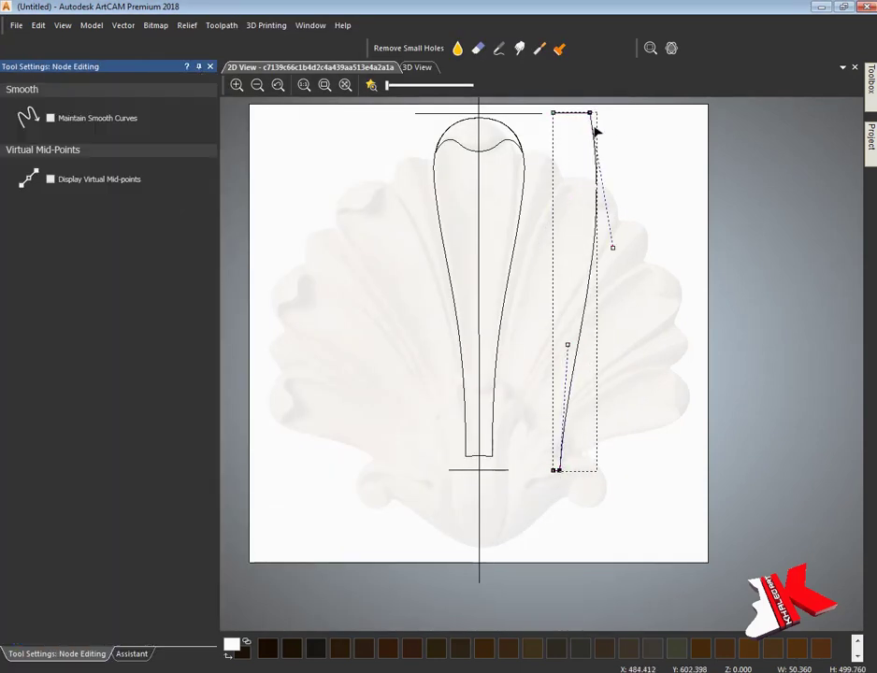
pyautogui.moveTo(569, 352); pyautogui.dragTo(565, 223)
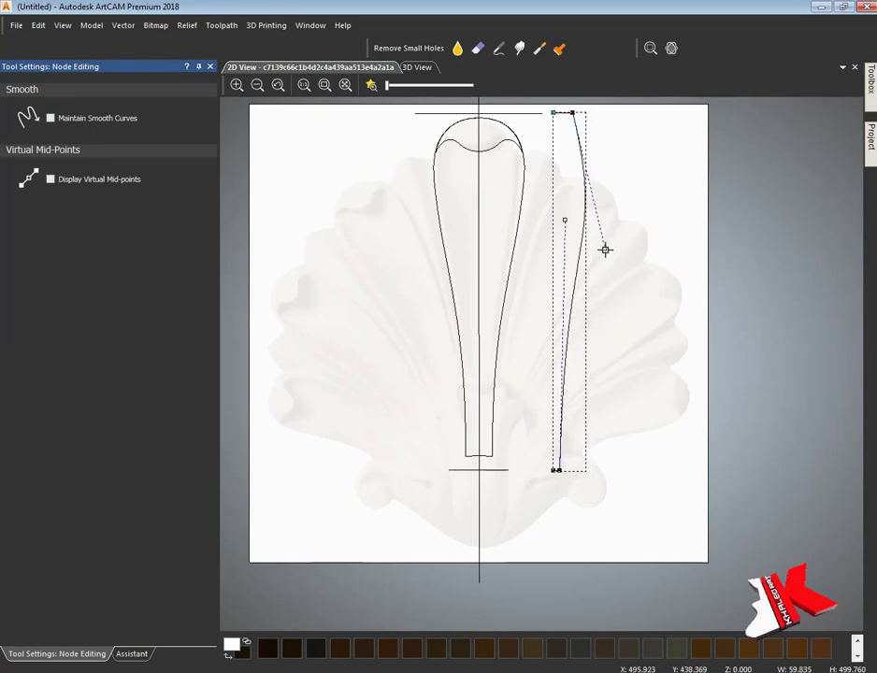
pyautogui.hotkey('alt', 'Tab')
pyautogui.click(613, 471)
# Create a two rail sweep in Add mode between the upper and lower horizontal lines, using the S-curved profile as both cross sections.
pyautogui.click(418, 68)
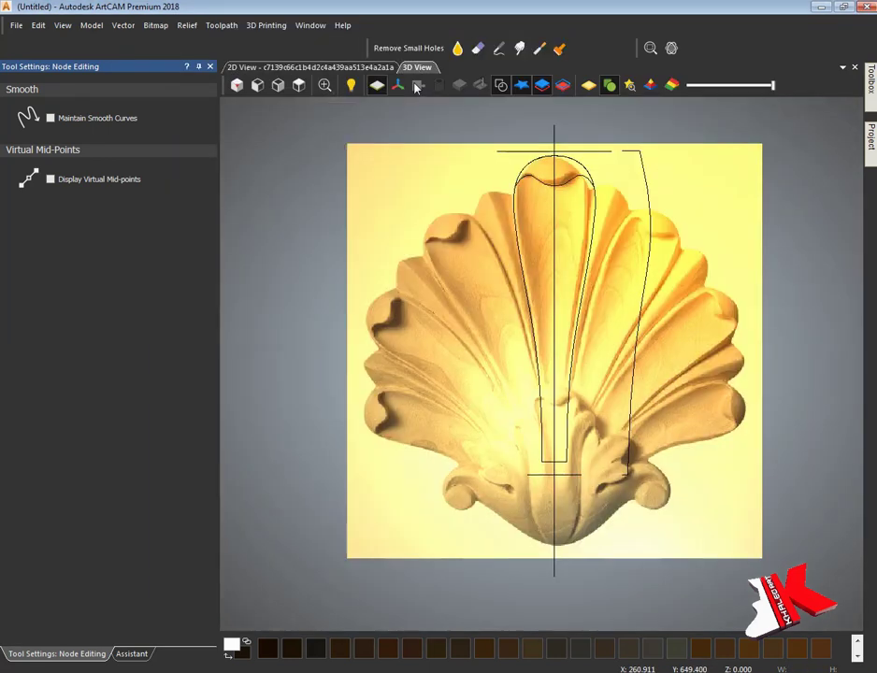
pyautogui.moveTo(662, 513); pyautogui.dragTo(454, 426)
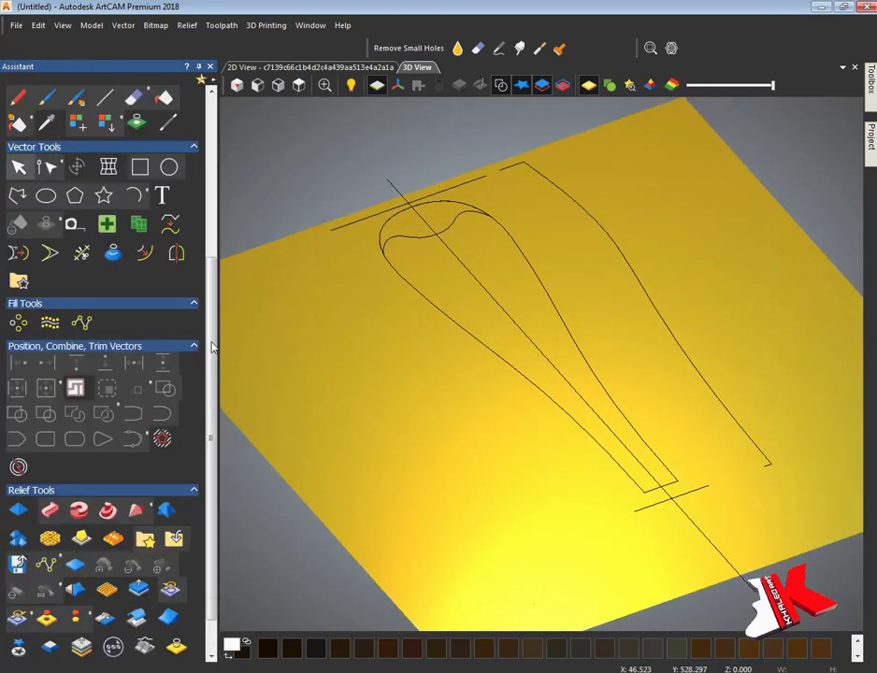
pyautogui.scroll(-2, 17, 592)
pyautogui.click(50, 463)
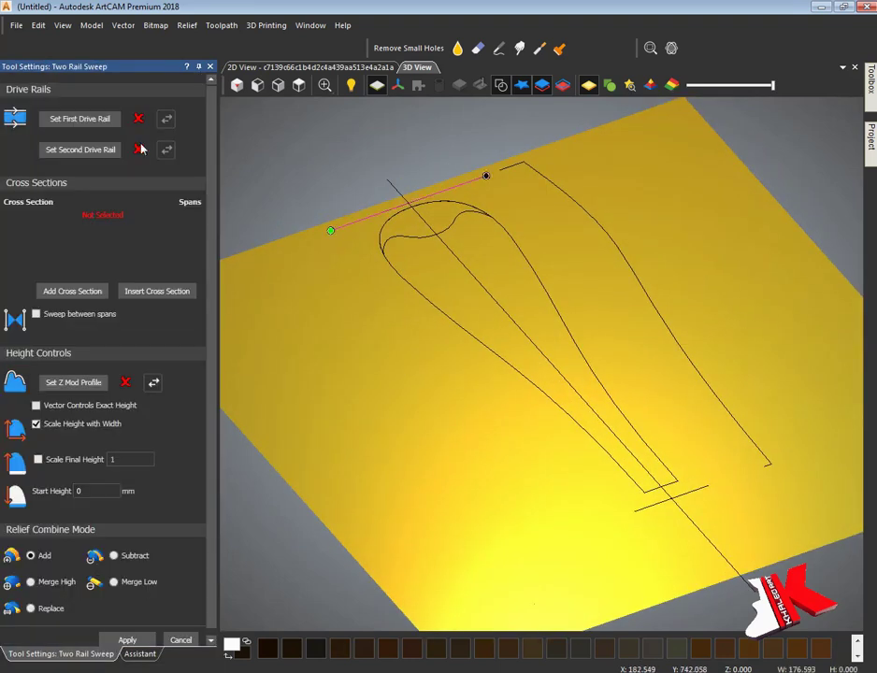
pyautogui.click(674, 337)
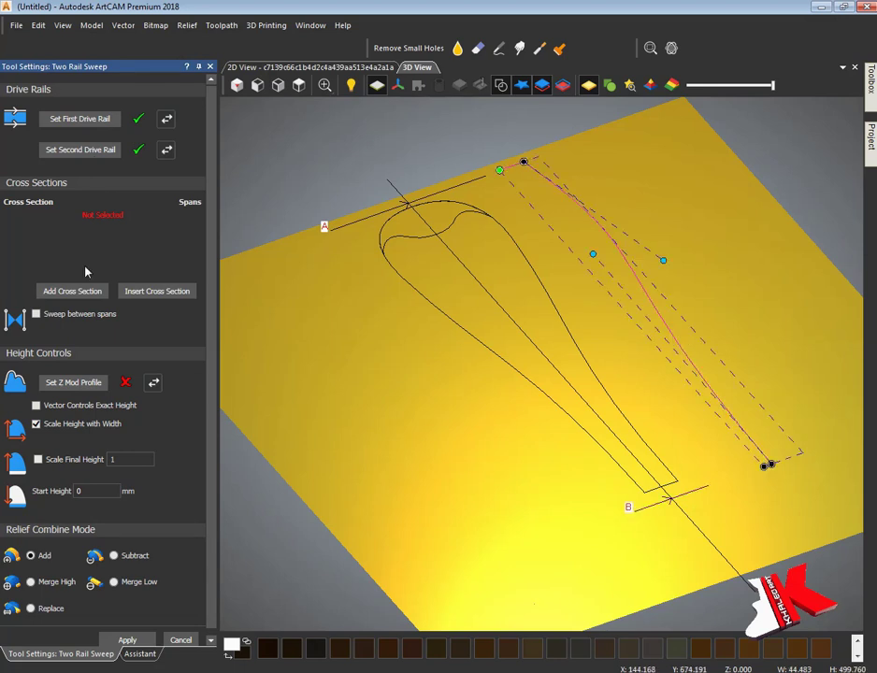
pyautogui.click(63, 291)
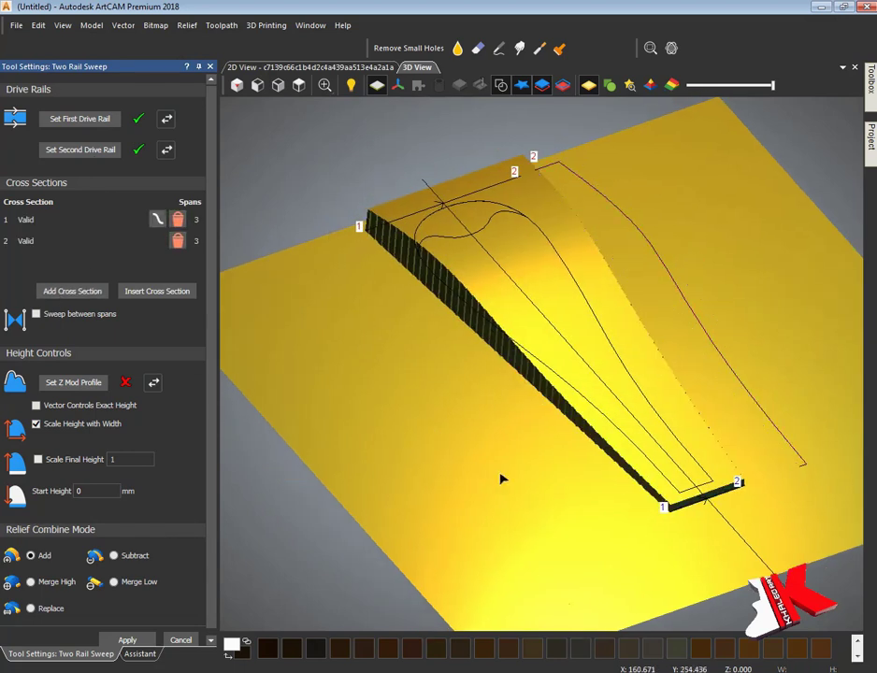
pyautogui.moveTo(502, 476); pyautogui.dragTo(544, 455)
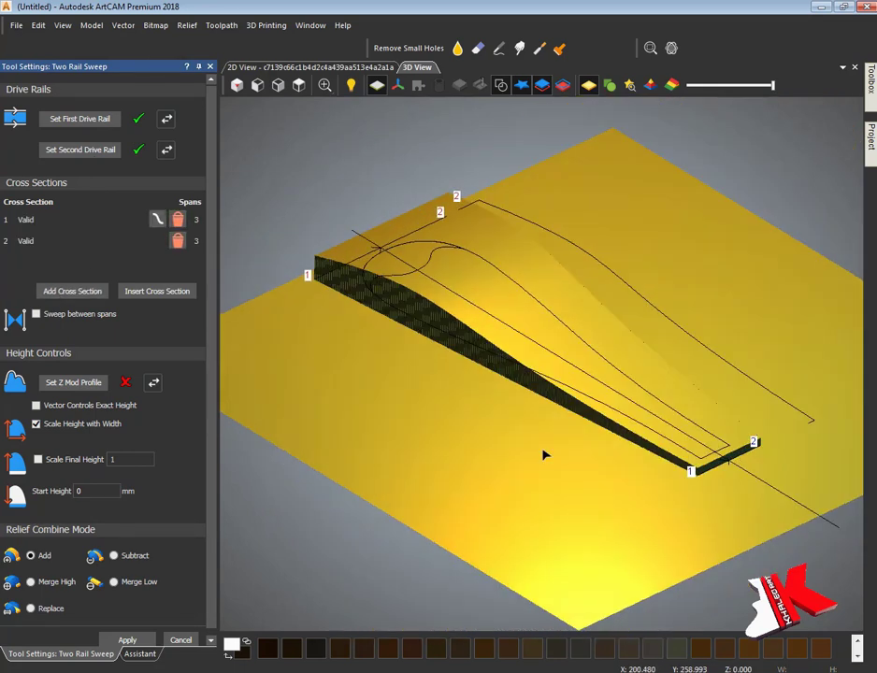
pyautogui.click(178, 640)
pyautogui.click(501, 86)
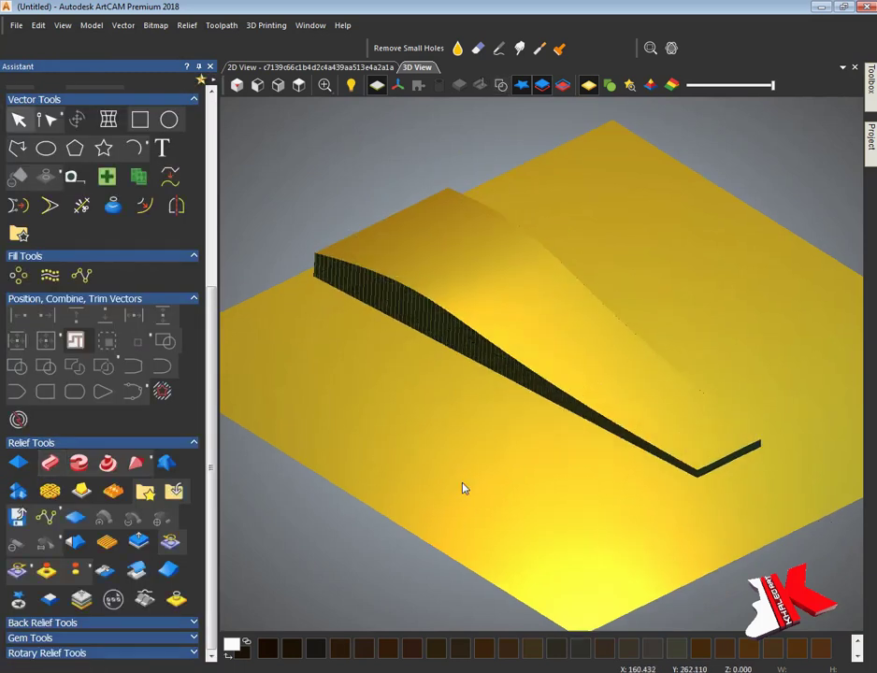
pyautogui.moveTo(463, 487)
pyautogui.mouseDown()
pyautogui.moveTo(385, 329)
pyautogui.moveTo(764, 393)
pyautogui.mouseUp()
# Draw a rectangle about 744 by 748 mm around the whole model and select it together with the central petal's outline.
pyautogui.click(383, 68)
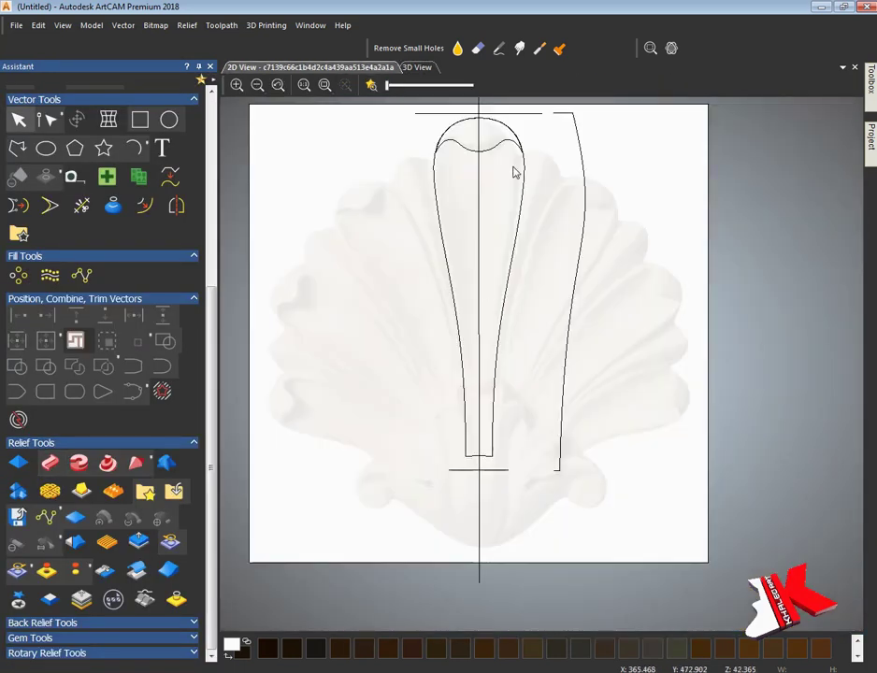
pyautogui.press('F4')
pyautogui.scroll(-5, 499, 275)
pyautogui.click(139, 119)
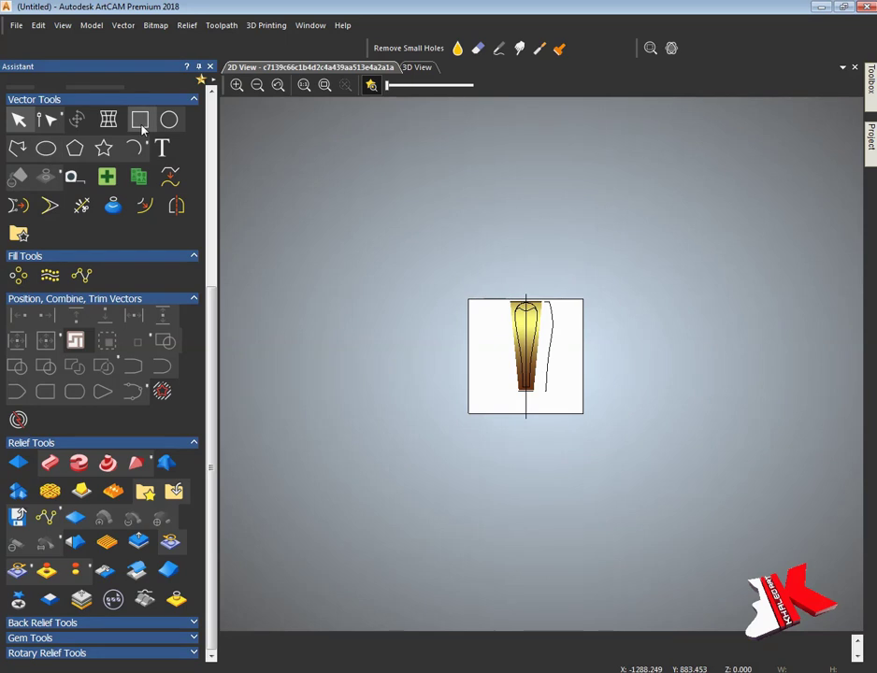
pyautogui.moveTo(462, 292); pyautogui.dragTo(596, 424)
pyautogui.press('Escape')
pyautogui.scroll(5, 528, 370)
pyautogui.scroll(-1, 583, 391)
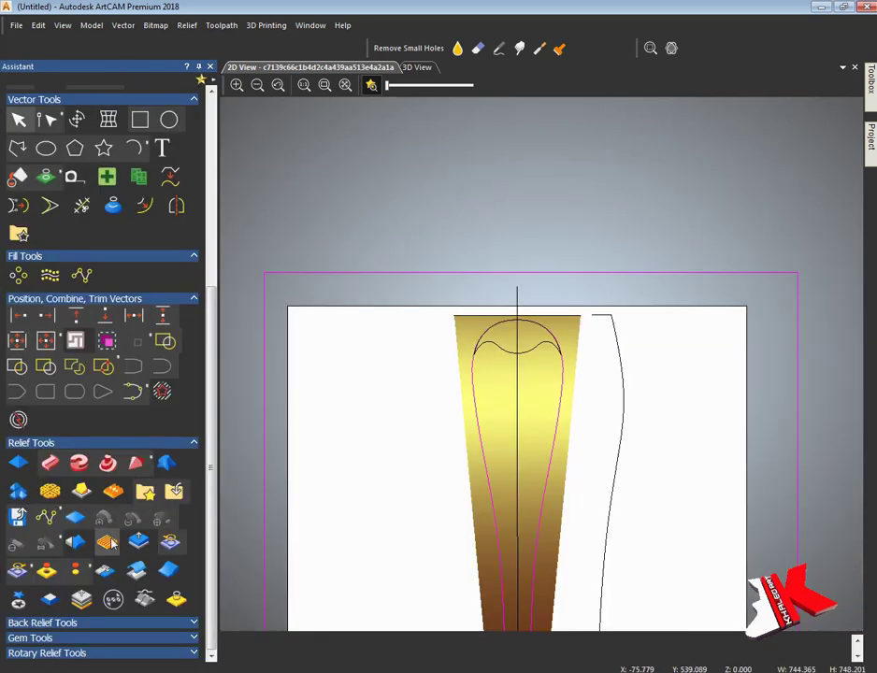
# Scale the relief to height 0 with the Selected vector mask so only the swept surface inside the petal outline remains.
pyautogui.click(138, 542)
pyautogui.click(49, 109)
pyautogui.click(105, 153)
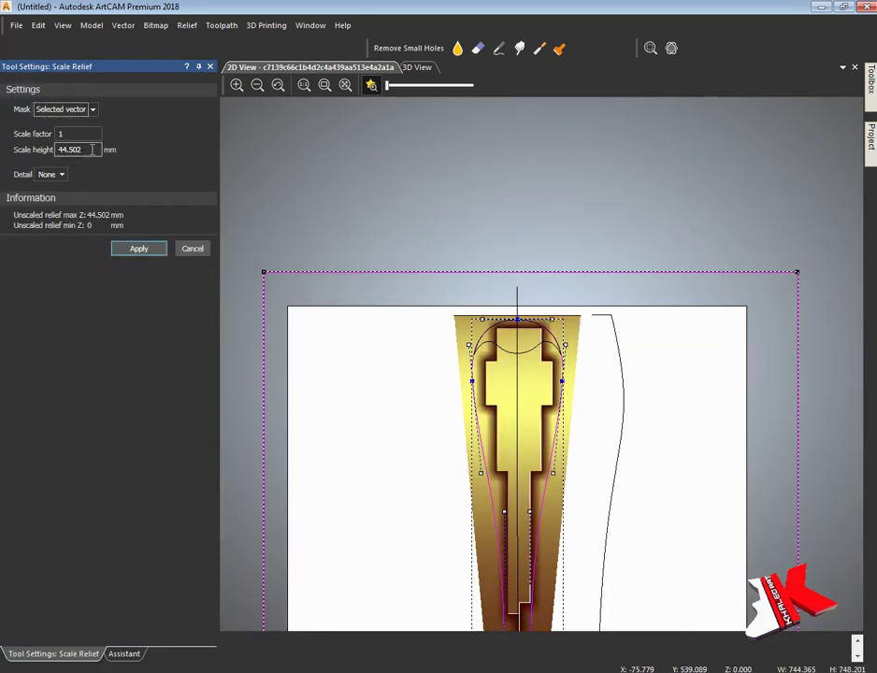
pyautogui.click(136, 249)
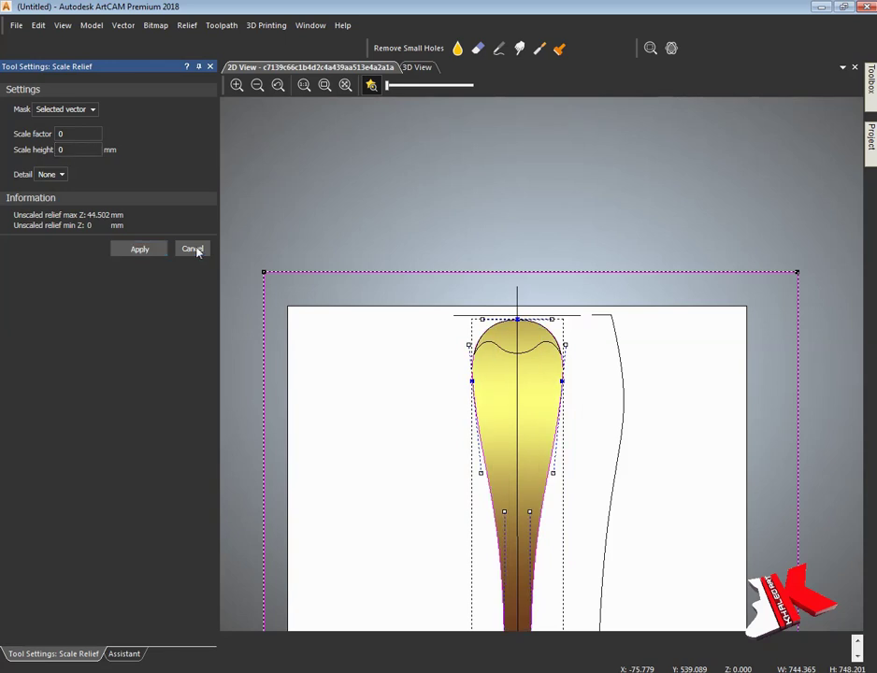
pyautogui.click(193, 248)
pyautogui.press('F3')
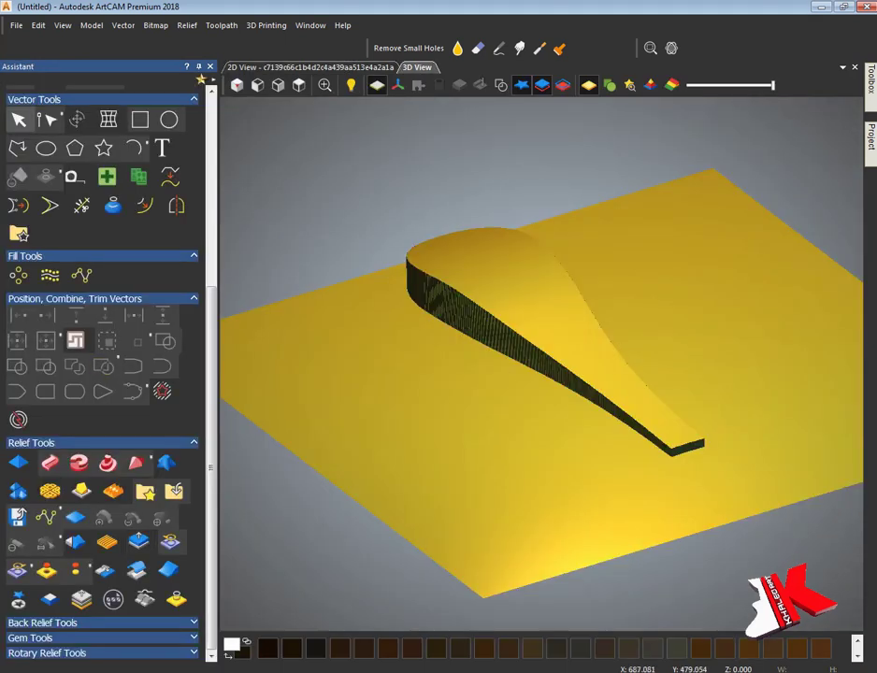
# Add a vector layer and a front relief layer both named 2, hide relief layer 1 and make relief layer 2 active.
pyautogui.click(869, 135)
pyautogui.click(838, 93)
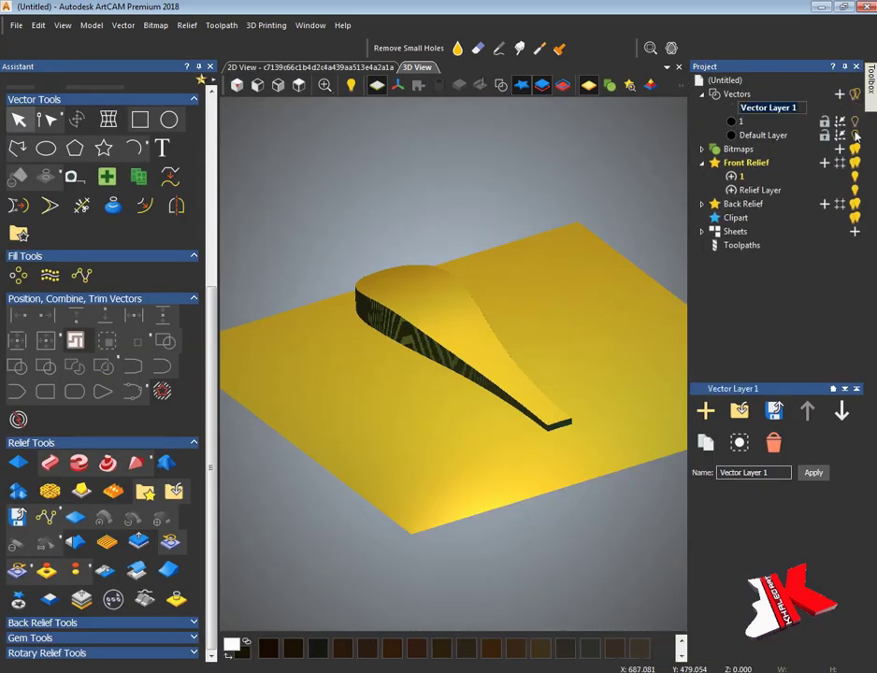
pyautogui.write('2')
pyautogui.press('Return')
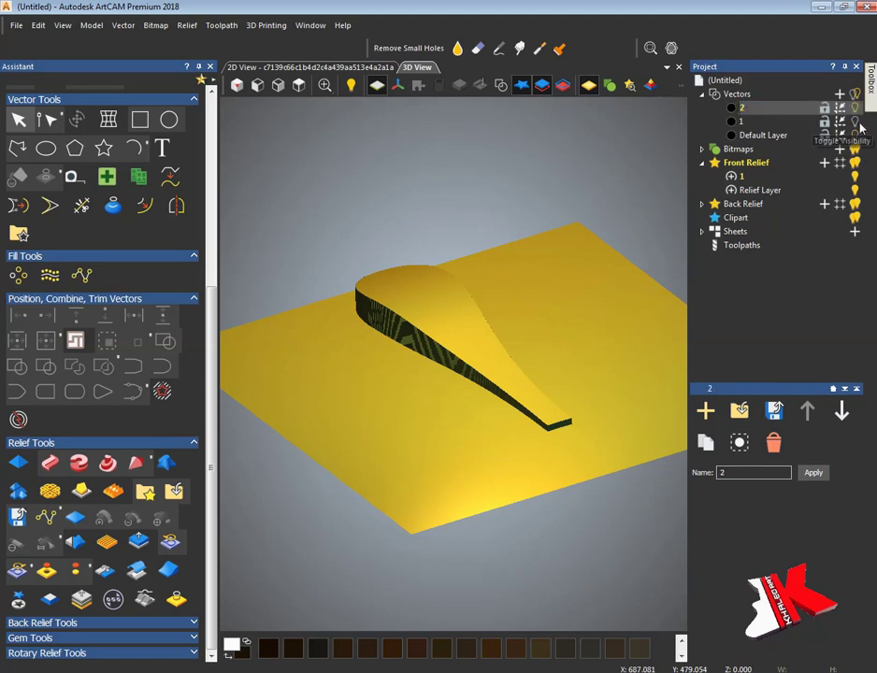
pyautogui.click(823, 163)
pyautogui.click(854, 190)
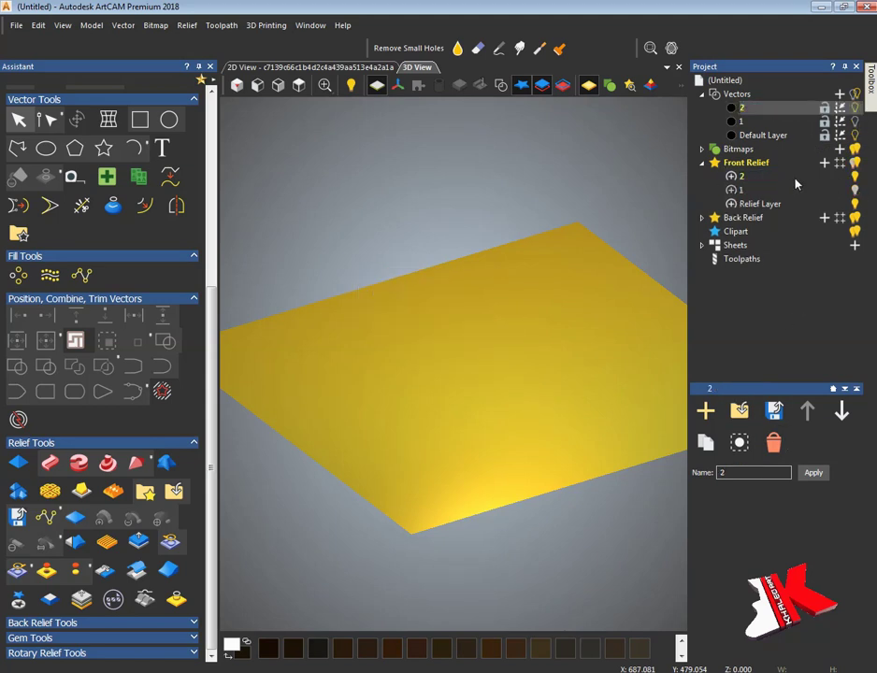
pyautogui.click(793, 178)
# Raise the central petal's outline as a flat plane with a start height of 20 mm in Add mode.
pyautogui.press('F2')
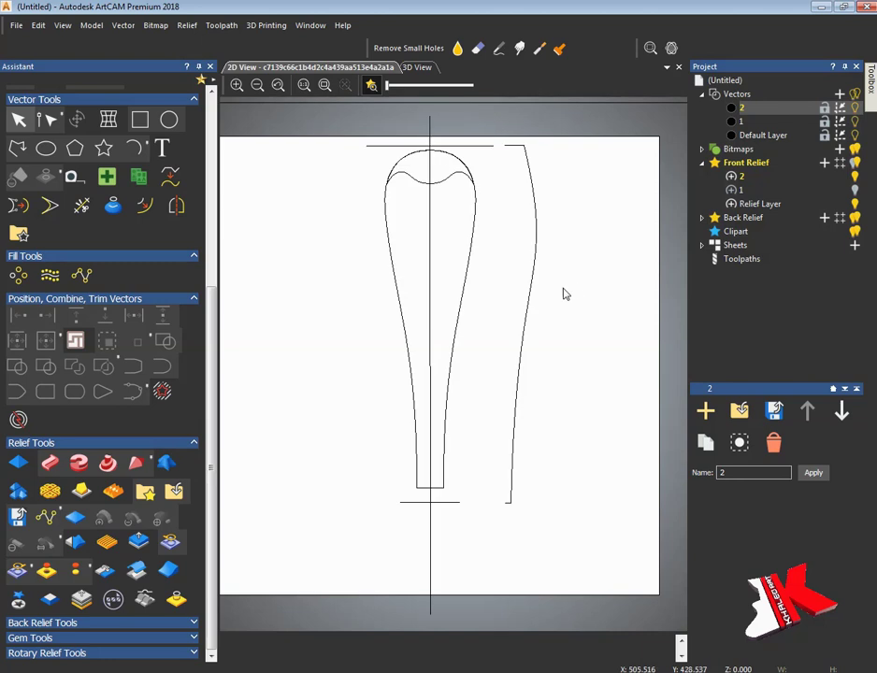
pyautogui.click(465, 279)
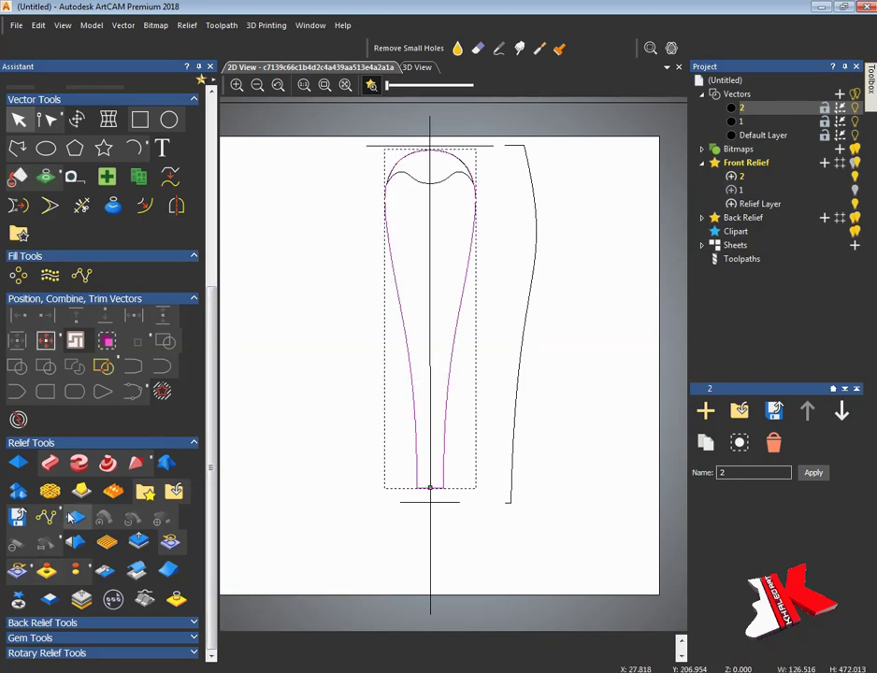
pyautogui.click(18, 462)
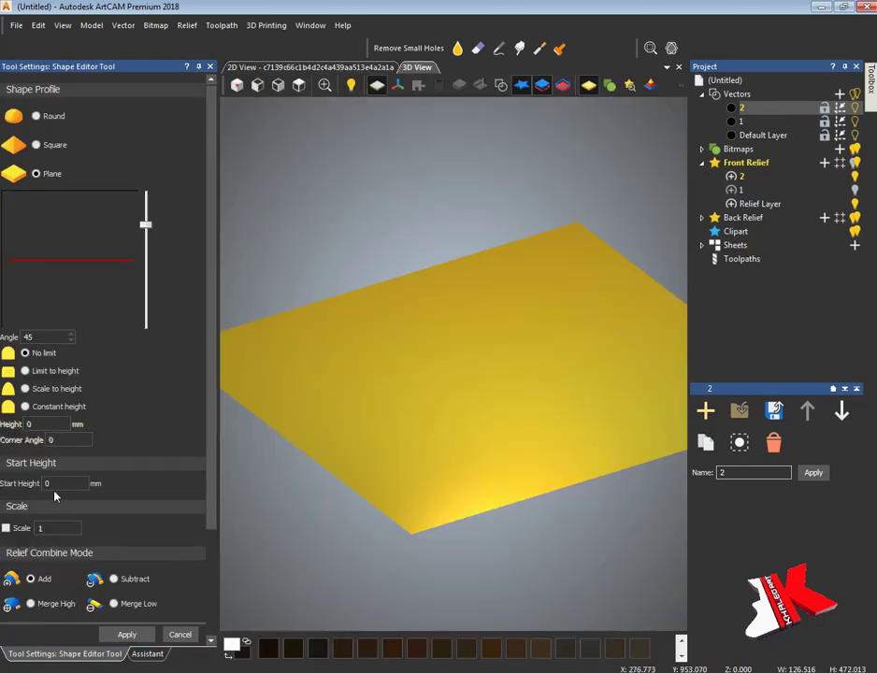
pyautogui.write('0')
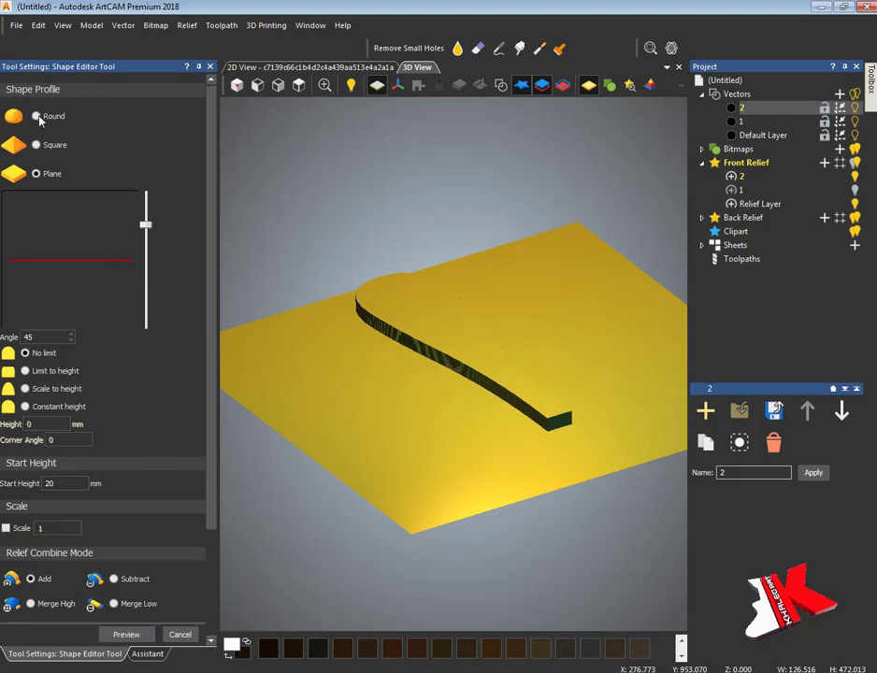
# Preview a concave Round shape for the petal with start height 0 and angle -45, and check its underside from the side.
pyautogui.press('Home')
pyautogui.press('Delete')
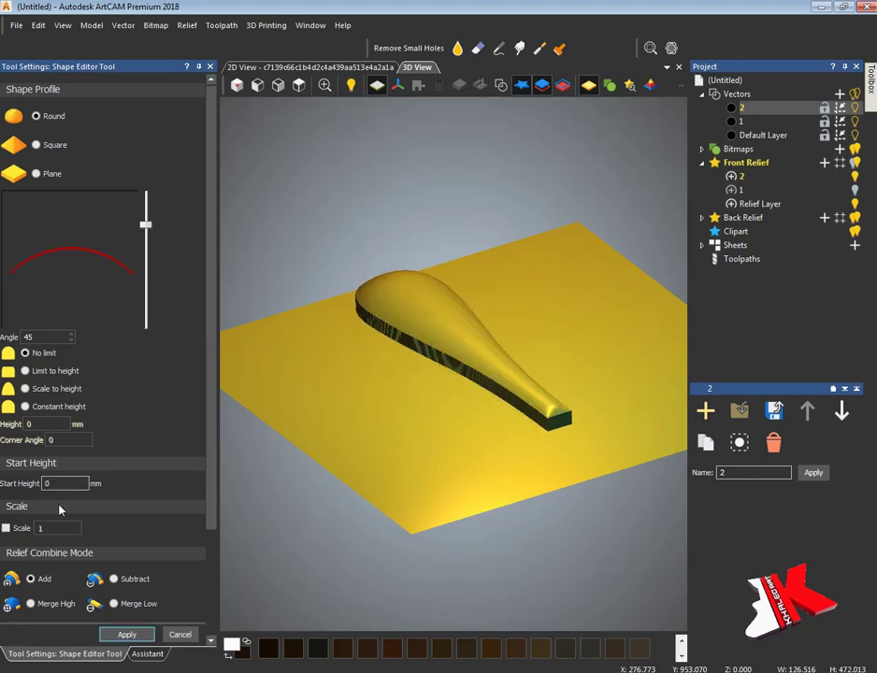
pyautogui.moveTo(146, 224); pyautogui.dragTo(147, 293)
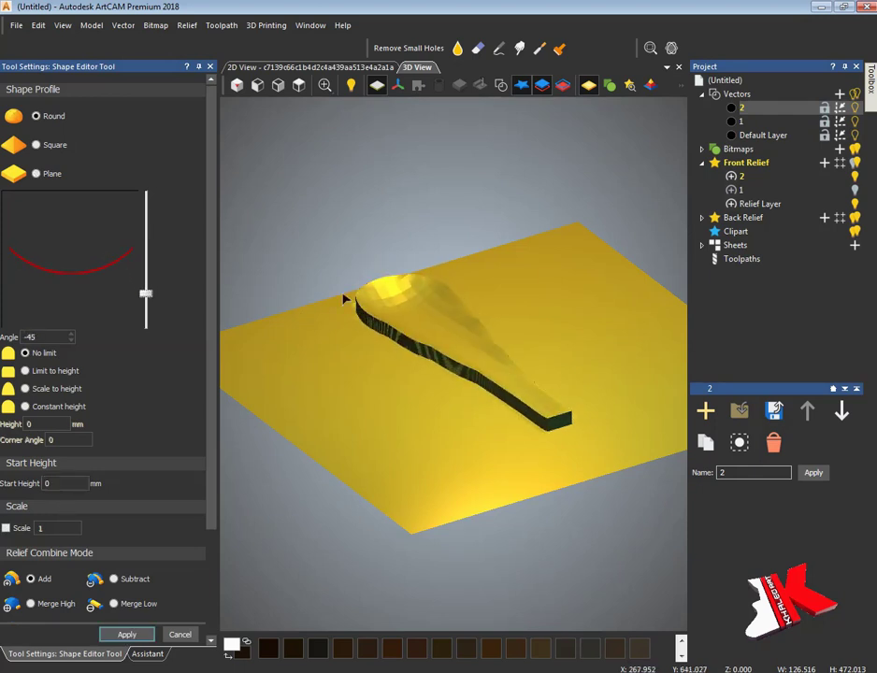
pyautogui.click(277, 85)
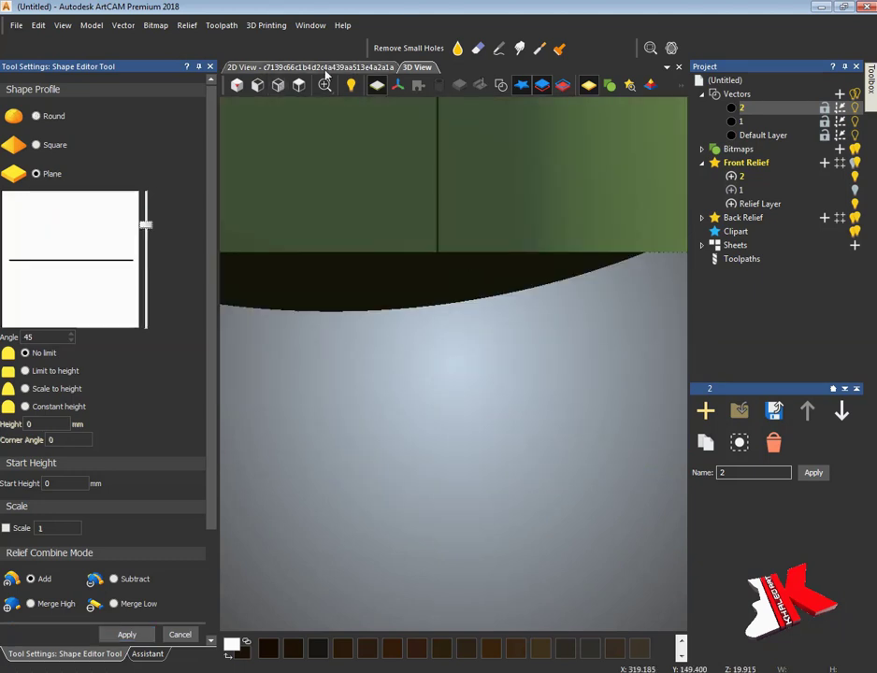
pyautogui.click(318, 67)
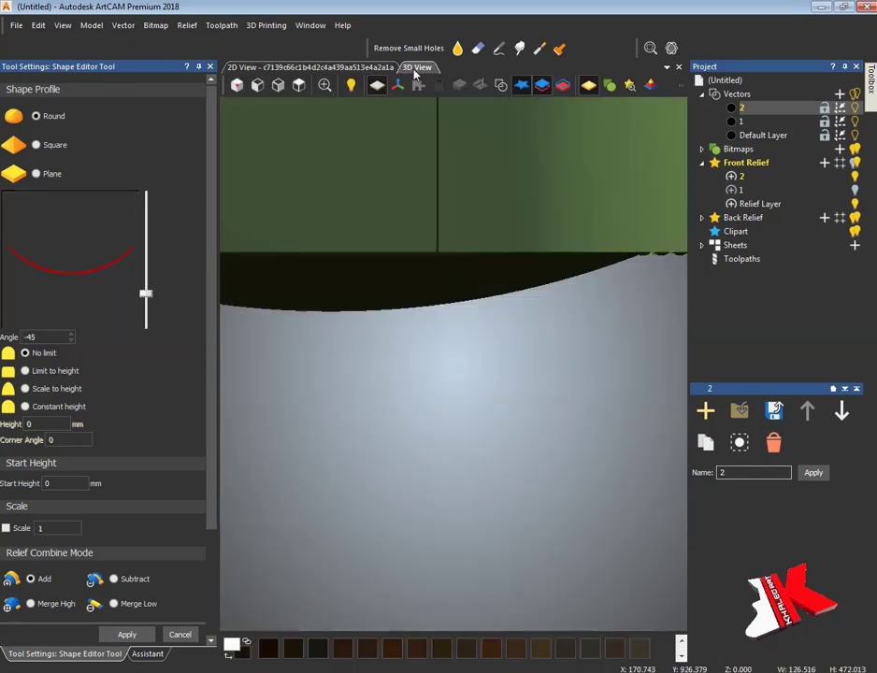
# Set the petal's concave Round shape angle to -34 and inspect the relief in side view.
pyautogui.moveTo(145, 294); pyautogui.dragTo(145, 276)
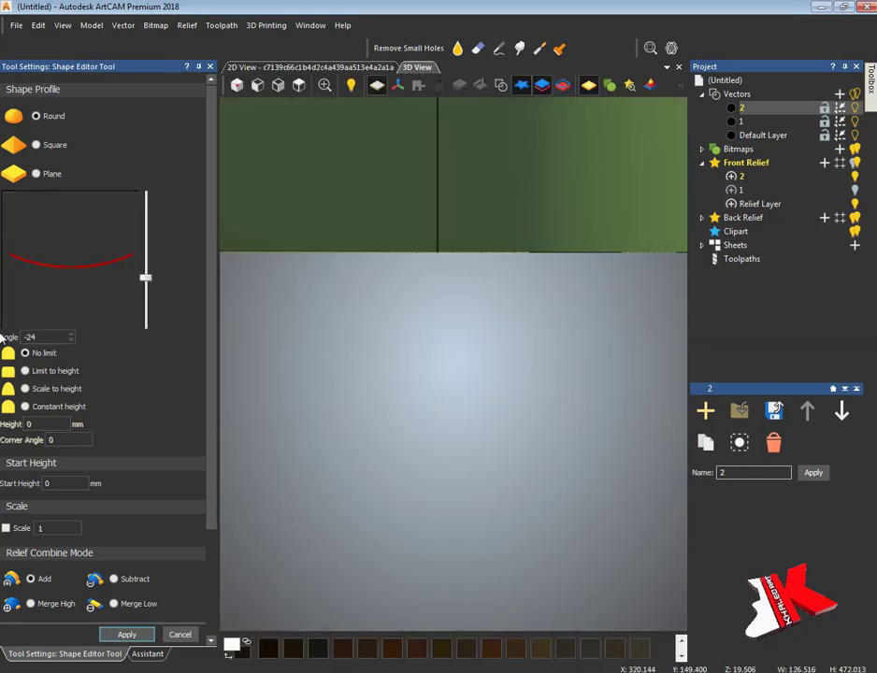
pyautogui.press('BackSpace')
pyautogui.press('BackSpace')
pyautogui.write('34')
pyautogui.press('Return')
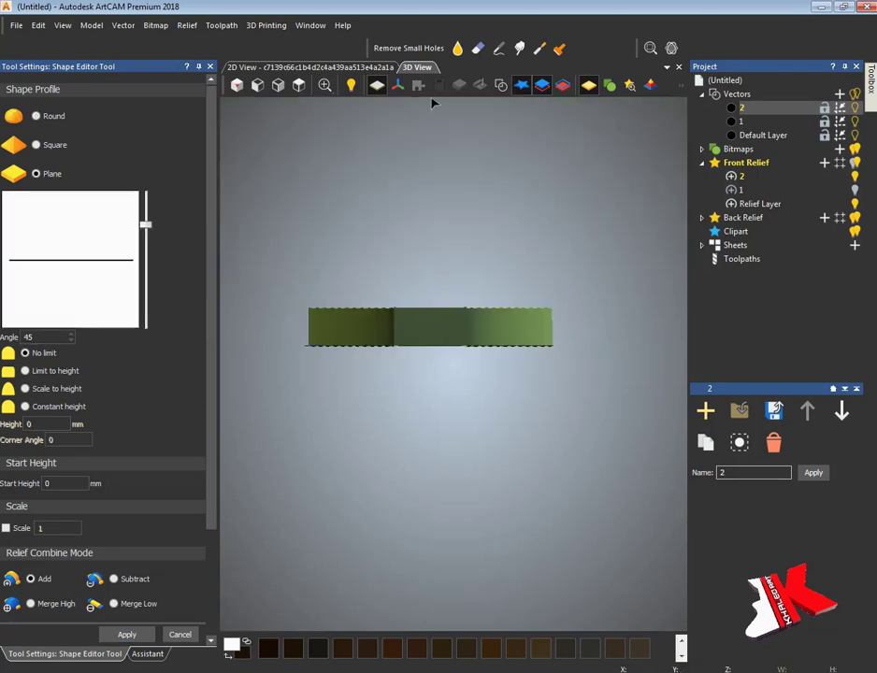
pyautogui.moveTo(432, 103); pyautogui.dragTo(438, 378)
pyautogui.click(438, 312)
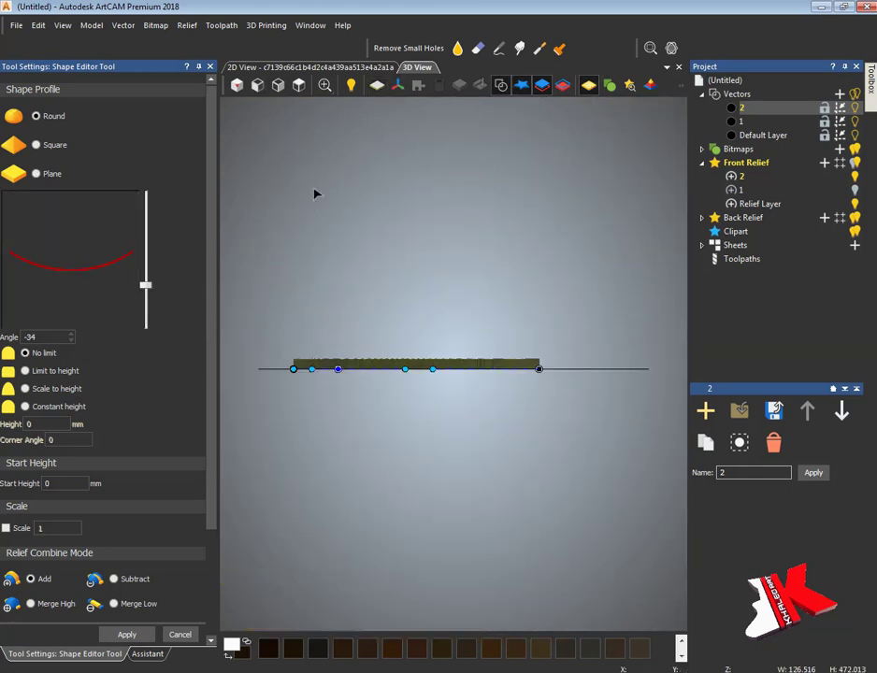
pyautogui.scroll(-3, 396, 441)
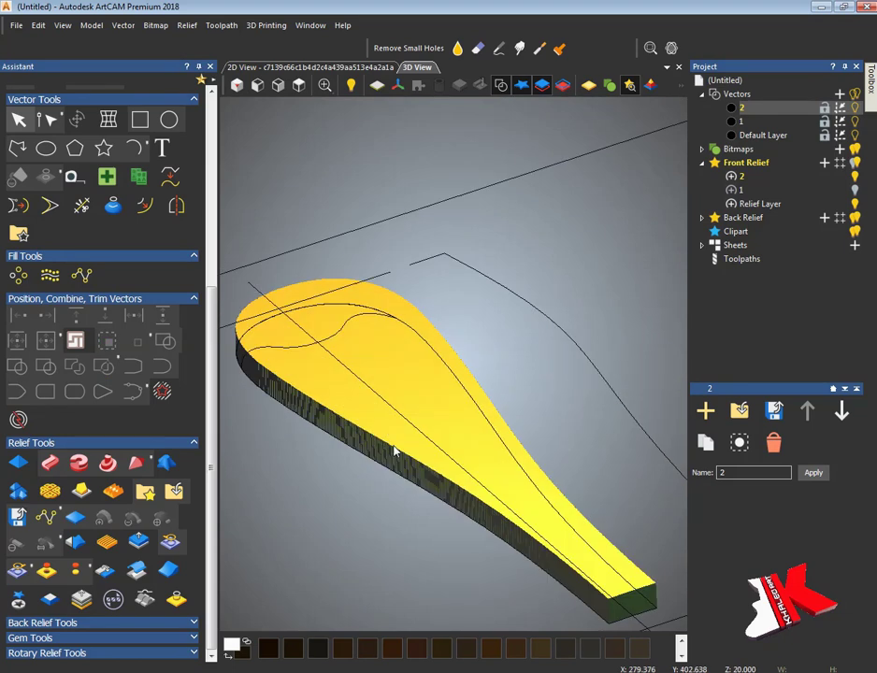
# Reopen the petal outline in the Shape Editor and apply the Round shape at angle -34 onto the raised petal.
pyautogui.moveTo(394, 454); pyautogui.dragTo(270, 268)
pyautogui.click(377, 85)
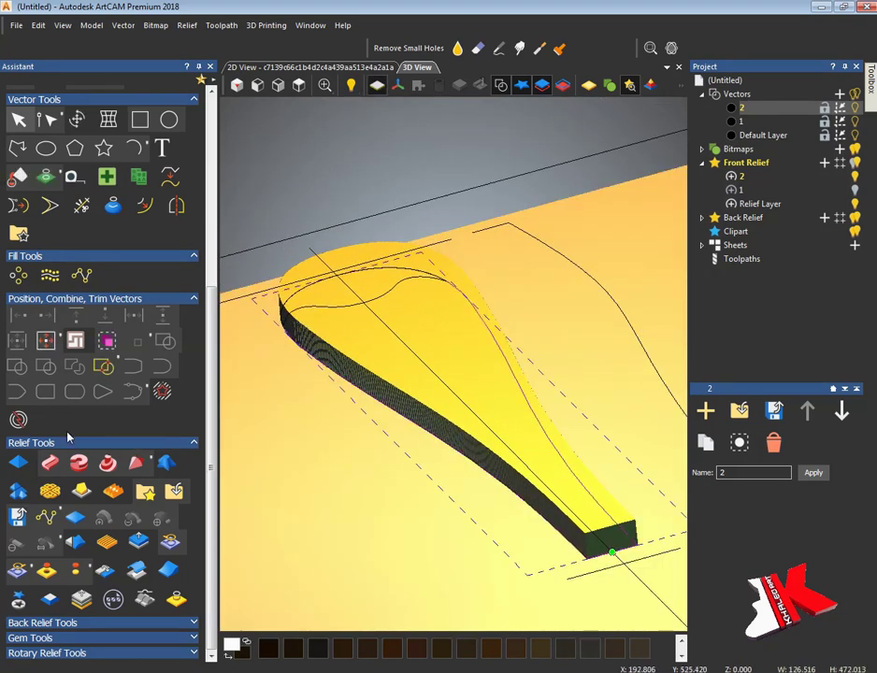
pyautogui.doubleClick(369, 289)
pyautogui.click(587, 86)
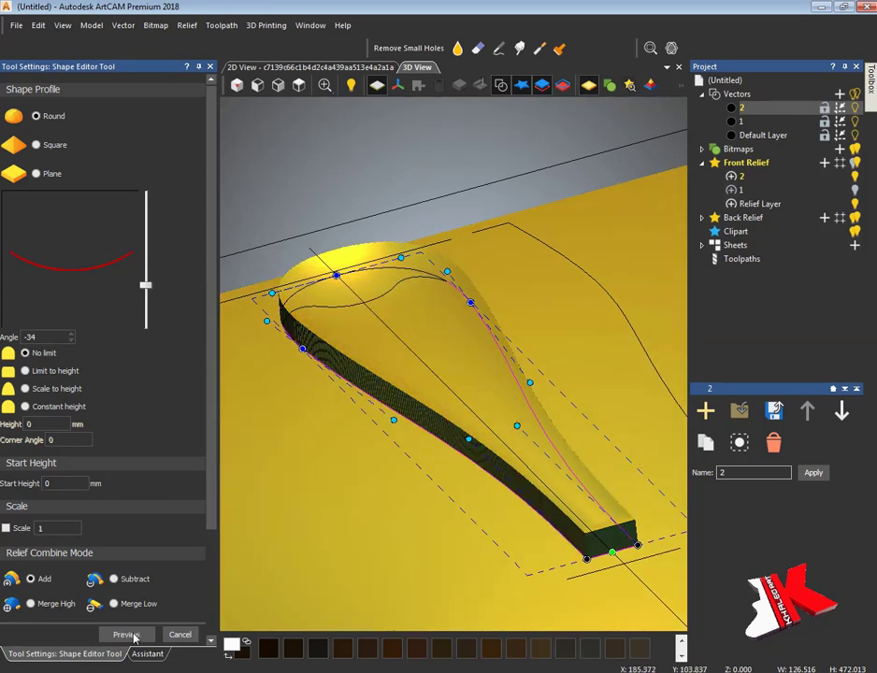
pyautogui.click(128, 635)
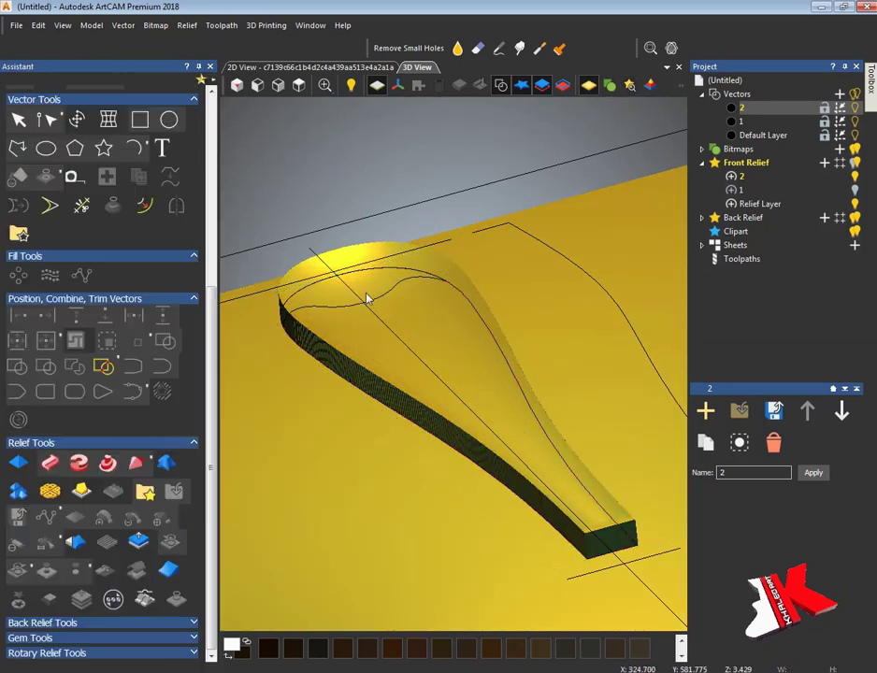
# Show relief layer 1 over layer 2 and compare the two layers' side profiles with the base Relief Layer hidden.
pyautogui.click(773, 176)
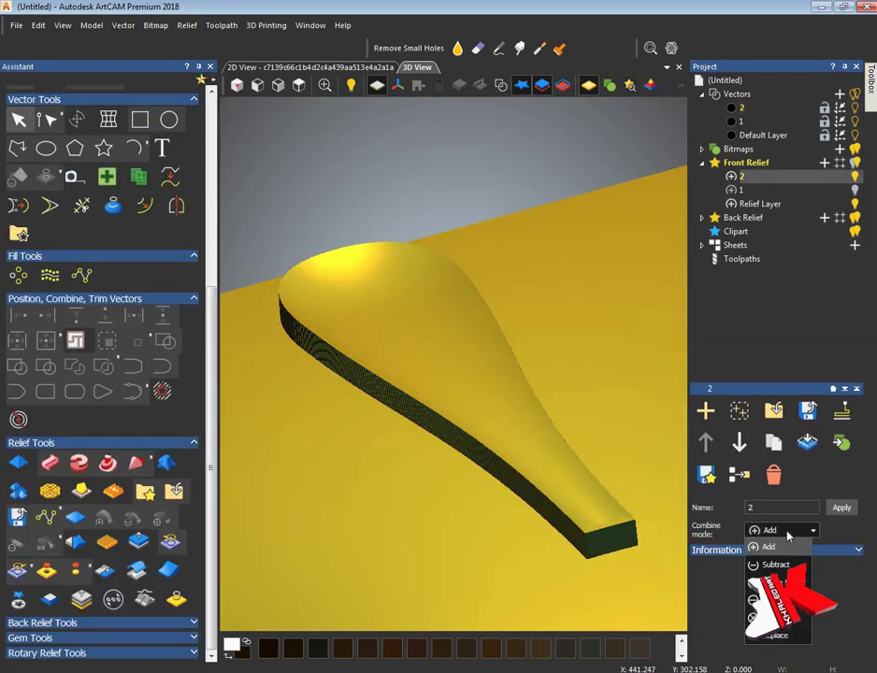
pyautogui.click(786, 190)
pyautogui.moveTo(655, 280); pyautogui.dragTo(598, 342)
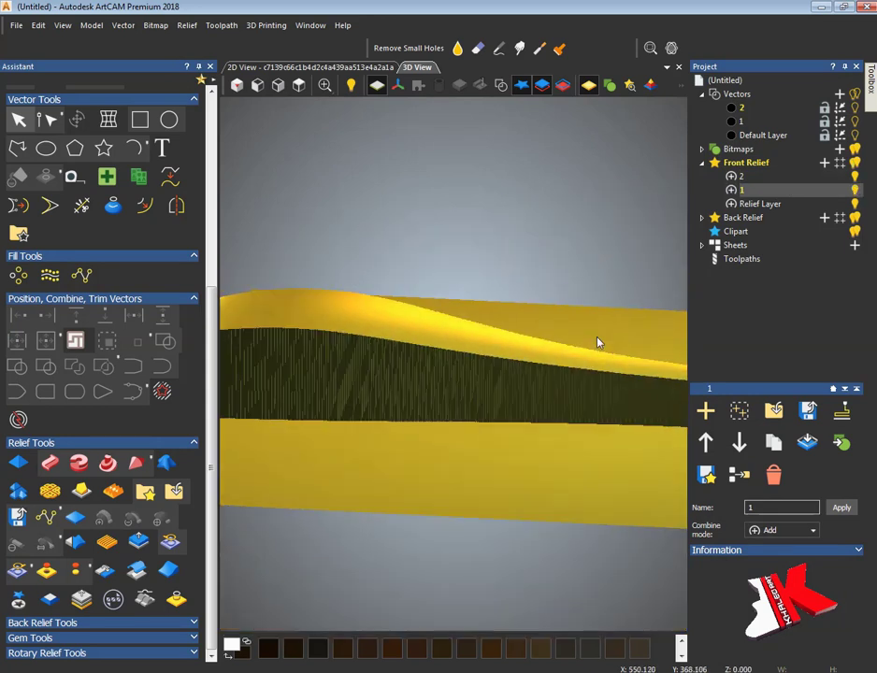
pyautogui.click(278, 85)
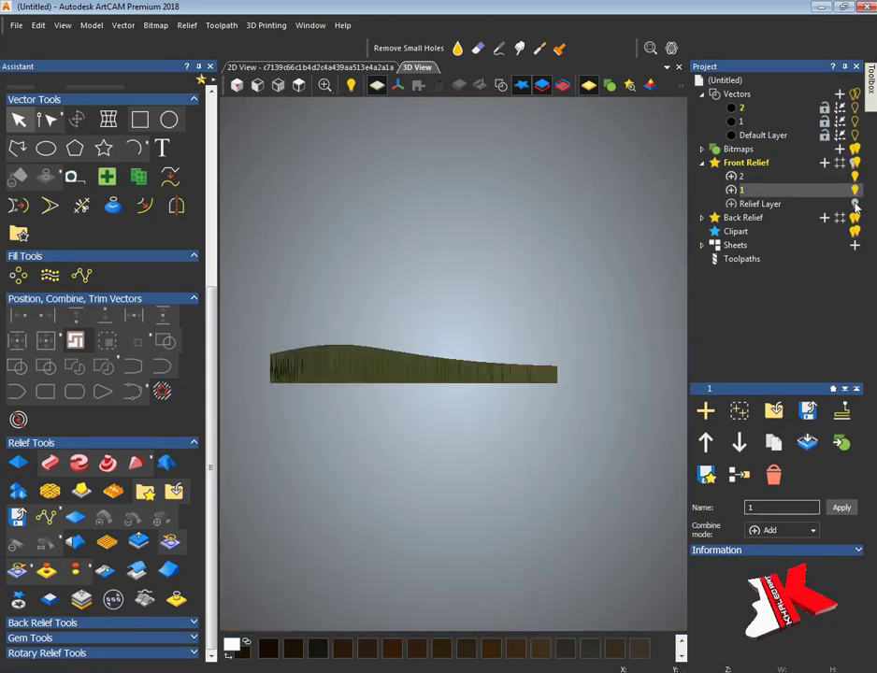
pyautogui.click(854, 176)
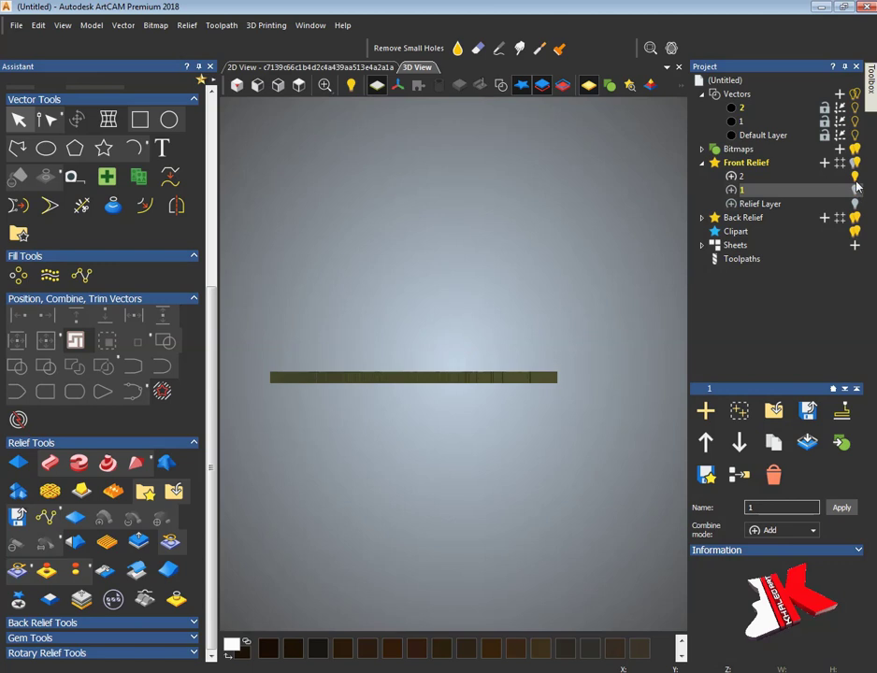
# Delete the base Relief Layer and merge the visible front relief layers 1 and 2 into one layer.
pyautogui.click(853, 190)
pyautogui.moveTo(598, 308); pyautogui.dragTo(518, 430)
pyautogui.click(853, 176)
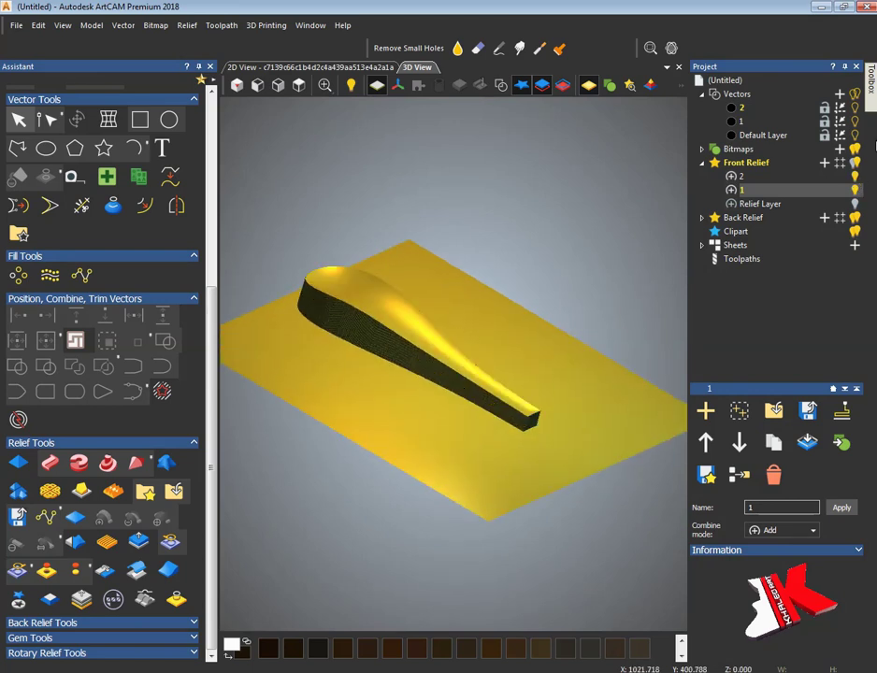
pyautogui.click(803, 203)
pyautogui.press('Delete')
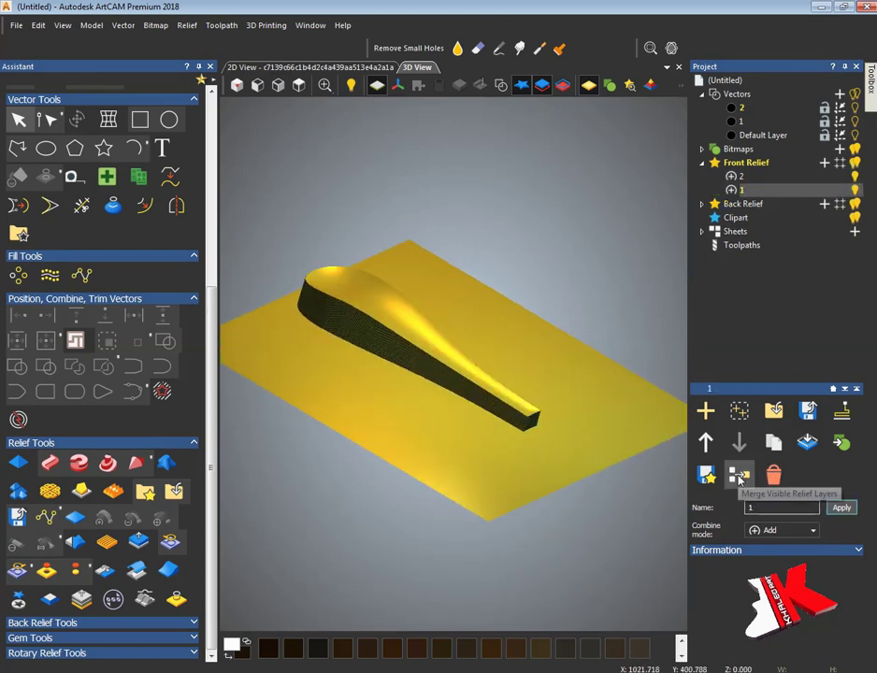
pyautogui.click(738, 477)
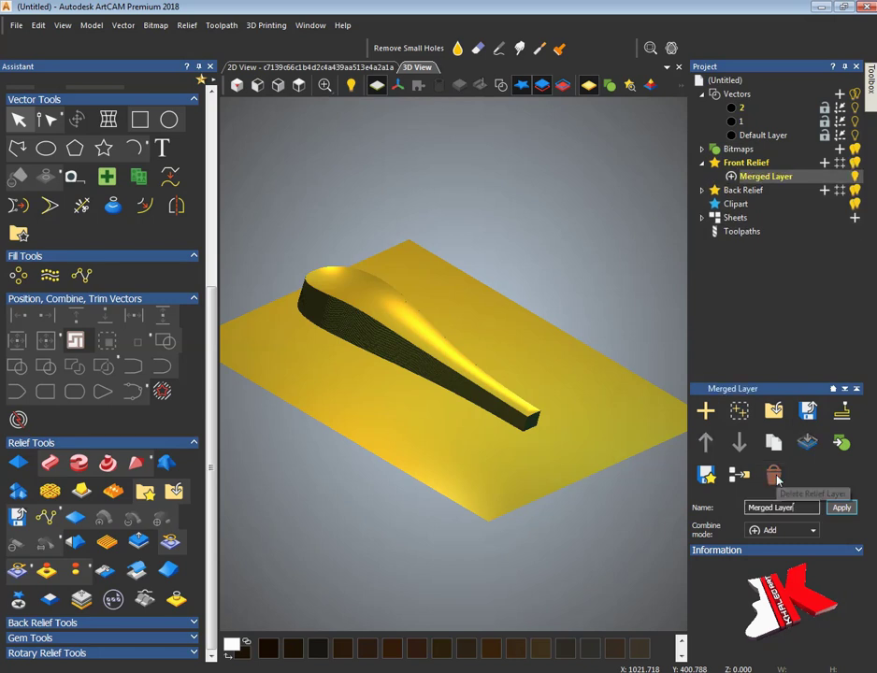
# Add the concave Round shape at angle -34 with start height 0 to the merged layer from the petal outline using the Shape Editor.
pyautogui.moveTo(381, 128); pyautogui.dragTo(332, 433)
pyautogui.scroll(3, 332, 432)
pyautogui.press('F2')
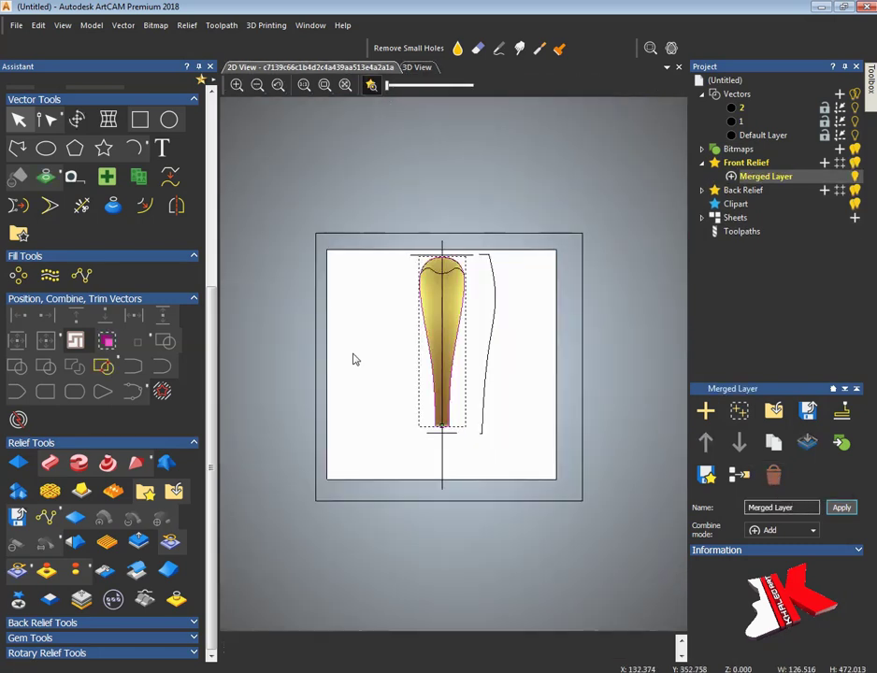
pyautogui.press('F3')
pyautogui.click(498, 85)
pyautogui.click(19, 491)
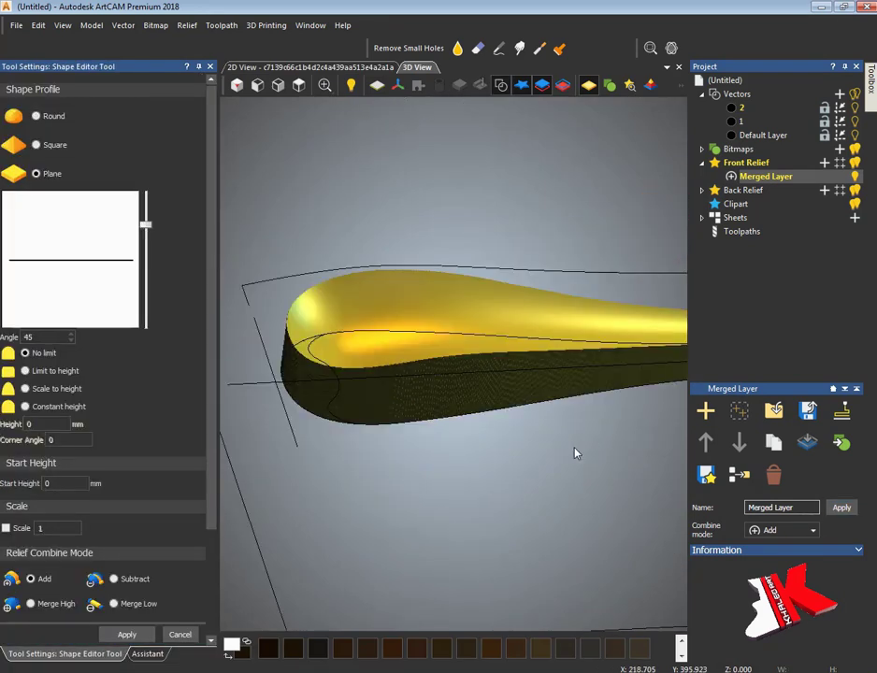
pyautogui.moveTo(574, 451); pyautogui.dragTo(489, 290)
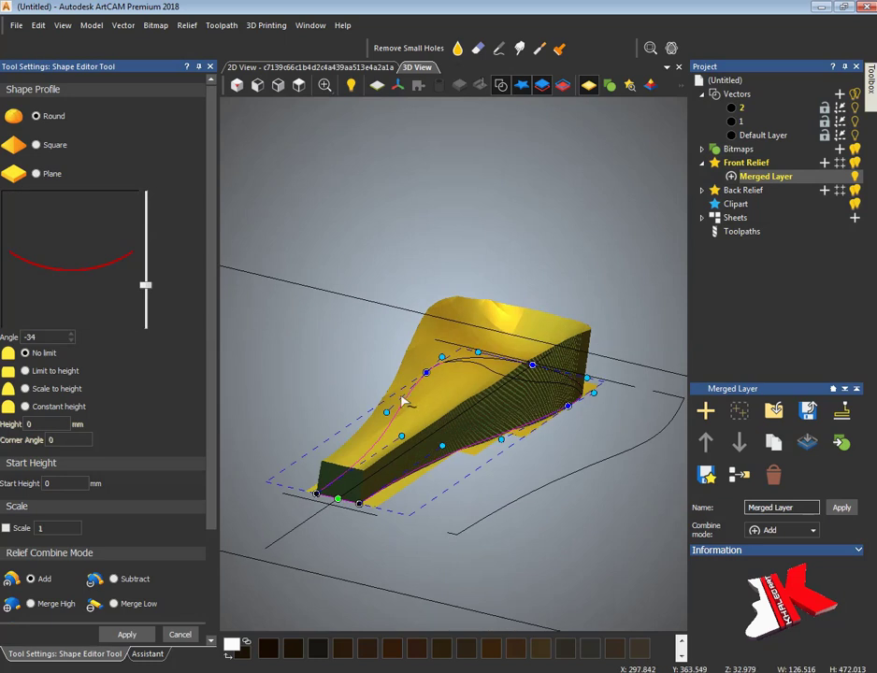
pyautogui.click(128, 635)
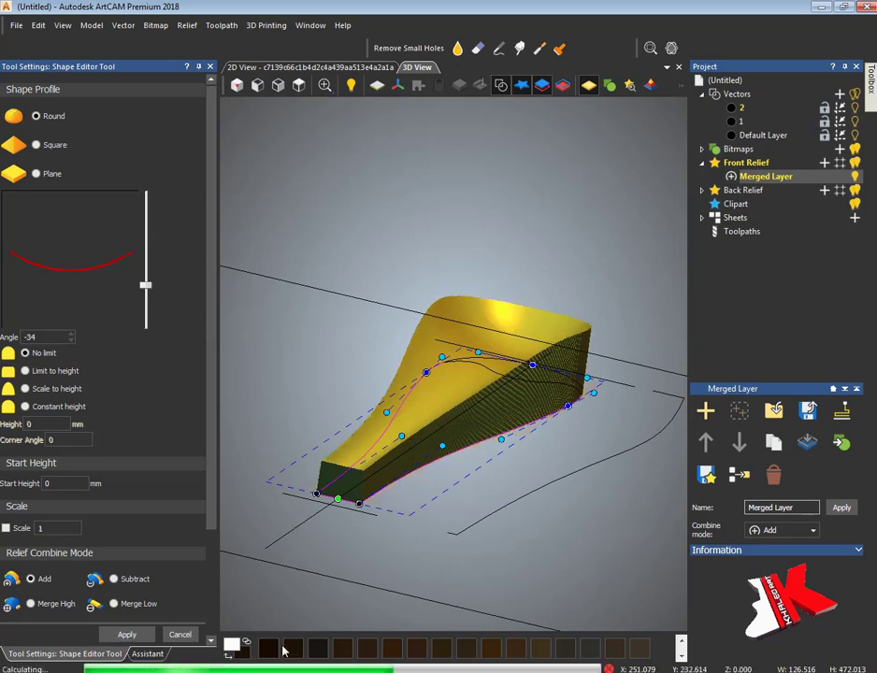
pyautogui.click(182, 634)
# Replace the relief preview in the 2D view with the shell reference image under the petal vectors, and strengthen the image's contrast.
pyautogui.moveTo(381, 562); pyautogui.dragTo(505, 281)
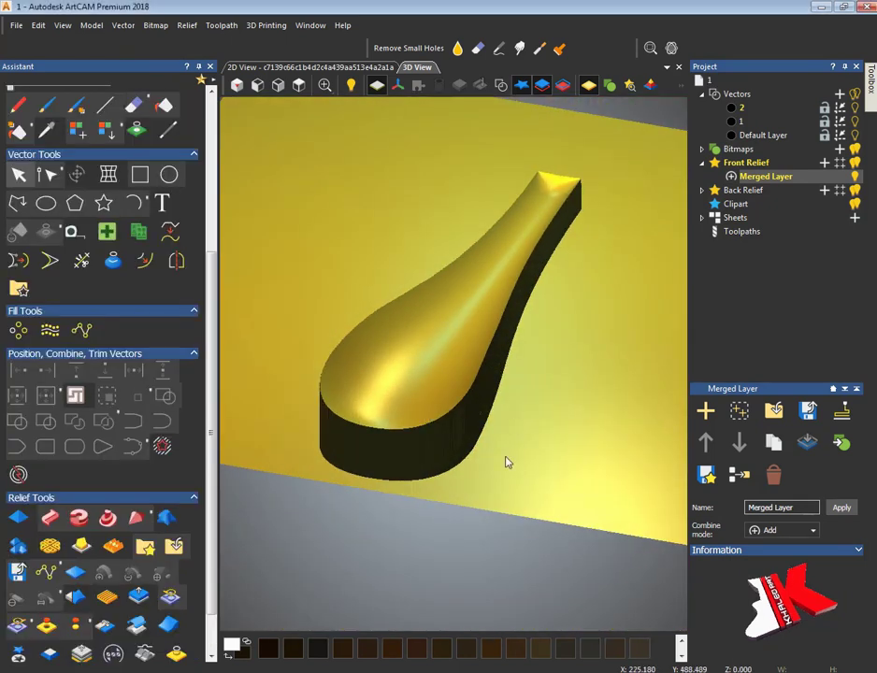
pyautogui.moveTo(505, 461); pyautogui.dragTo(452, 215)
pyautogui.press('F2')
pyautogui.scroll(2, 452, 215)
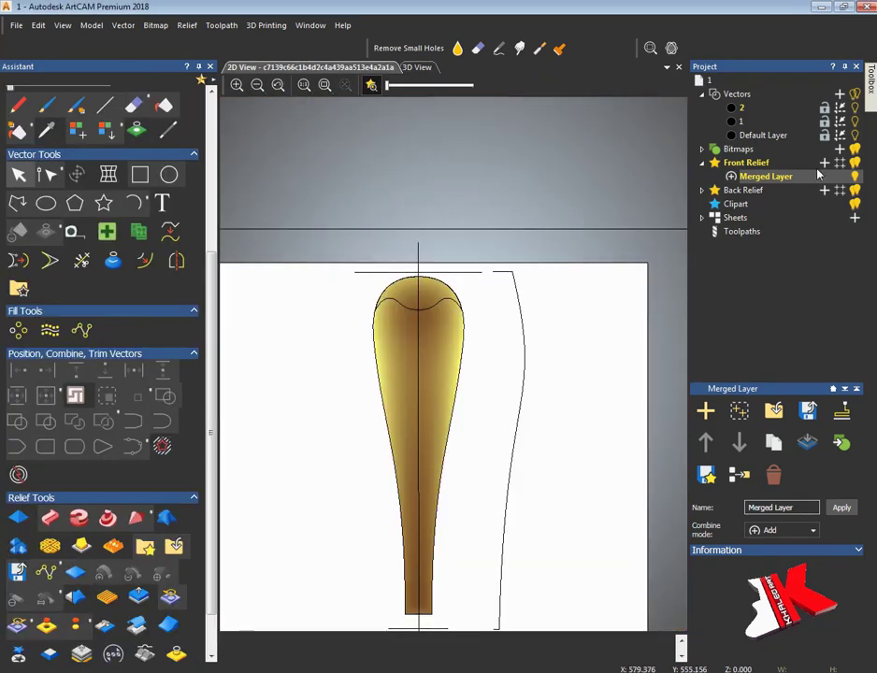
pyautogui.click(854, 109)
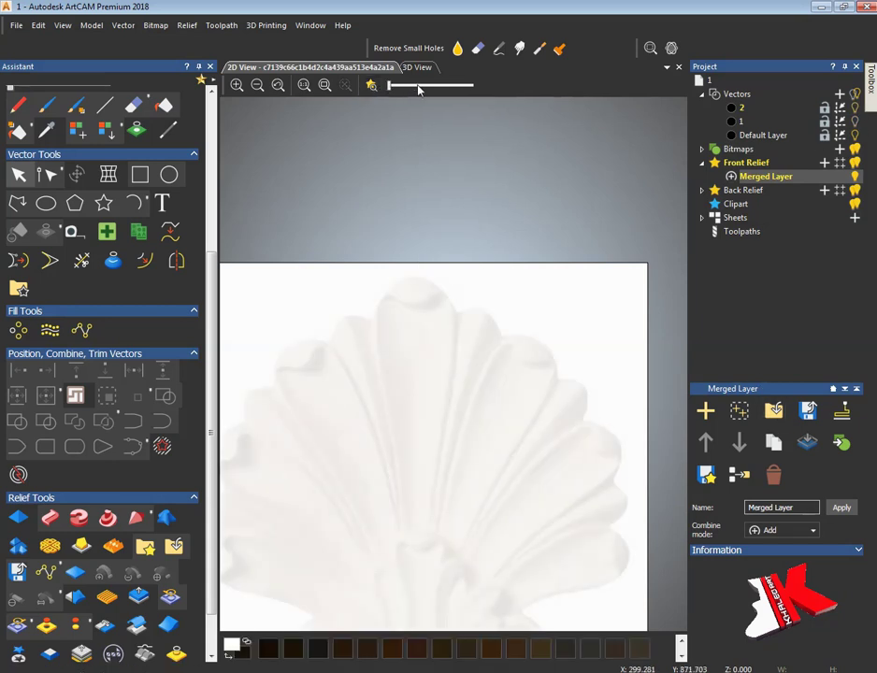
pyautogui.click(417, 85)
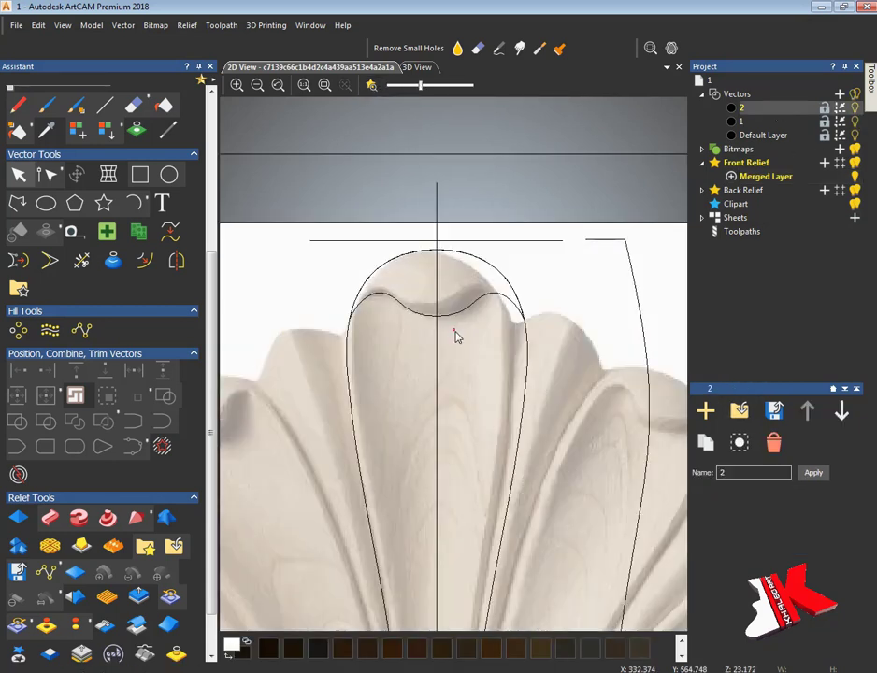
pyautogui.scroll(3, 456, 336)
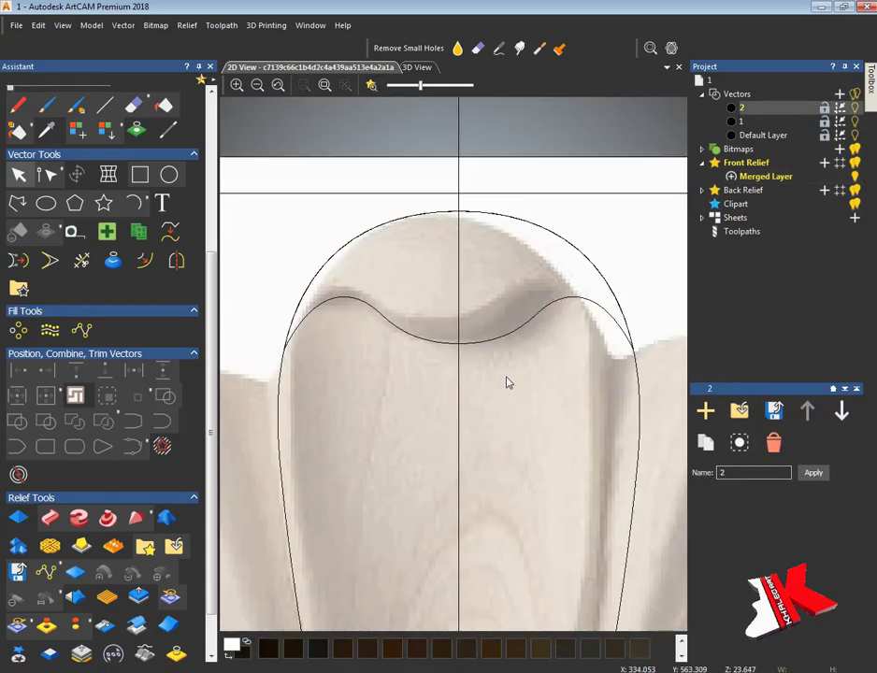
# Draw a circle about 132 mm in diameter around the petal's rounded head and centre it on the petal's vertical axis.
pyautogui.click(45, 201)
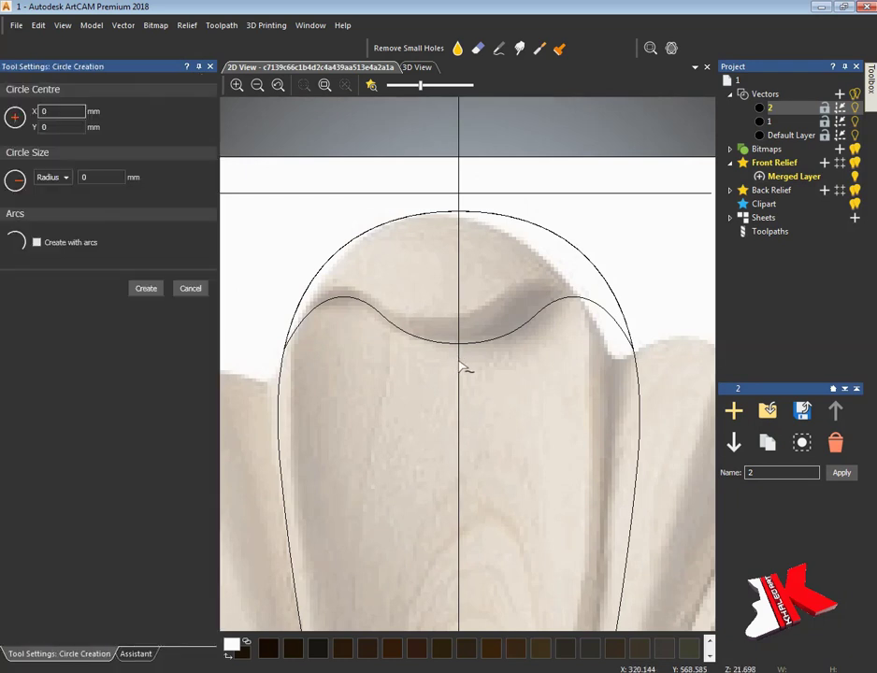
pyautogui.click(562, 519)
pyautogui.moveTo(524, 186); pyautogui.dragTo(480, 161)
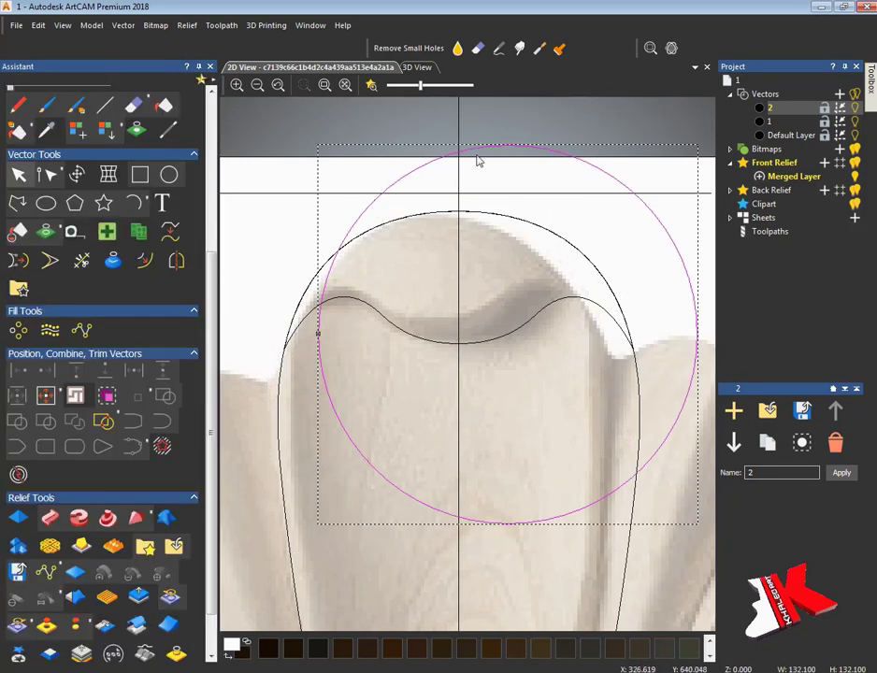
pyautogui.moveTo(411, 280); pyautogui.dragTo(383, 335)
# Add a front relief layer named 2 and rename the merged layer as 1.
pyautogui.click(825, 163)
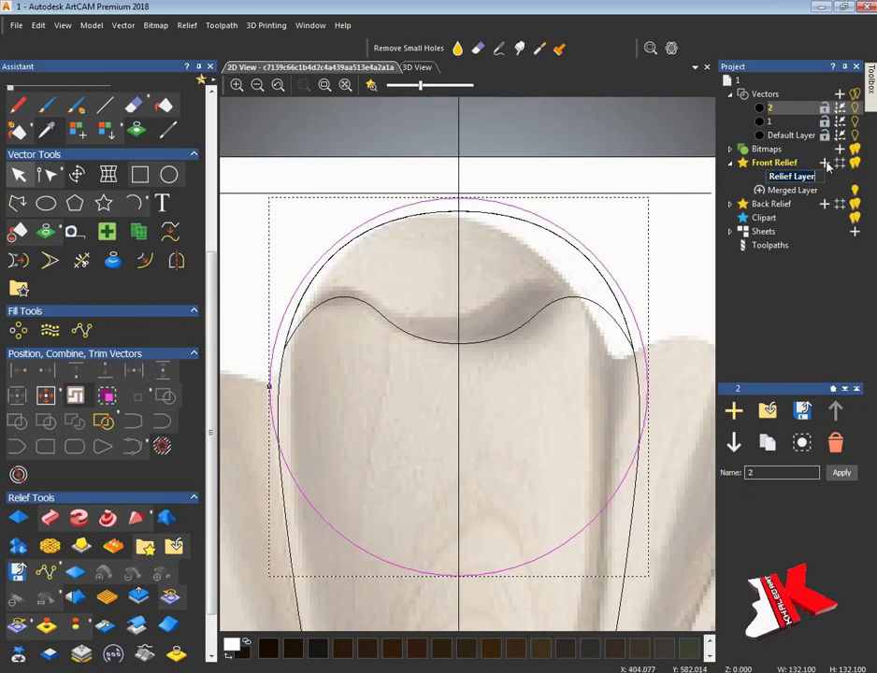
pyautogui.write('2')
pyautogui.press('Return')
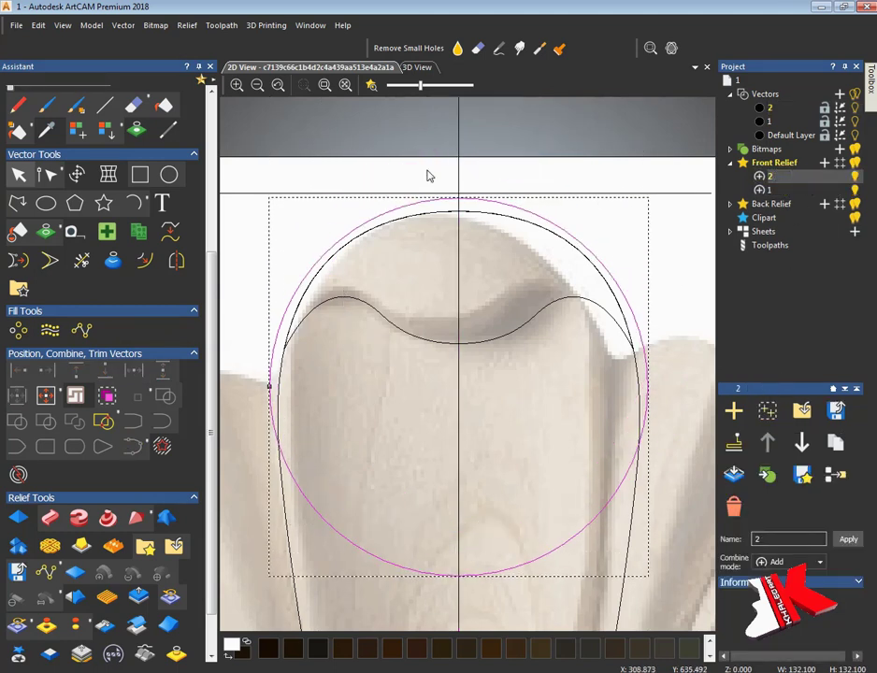
# Hide relief layer 1 and give the circle a Round shape at angle 71 in the Shape Editor on layer 2.
pyautogui.press('F3')
pyautogui.click(853, 190)
pyautogui.scroll(-2, 485, 208)
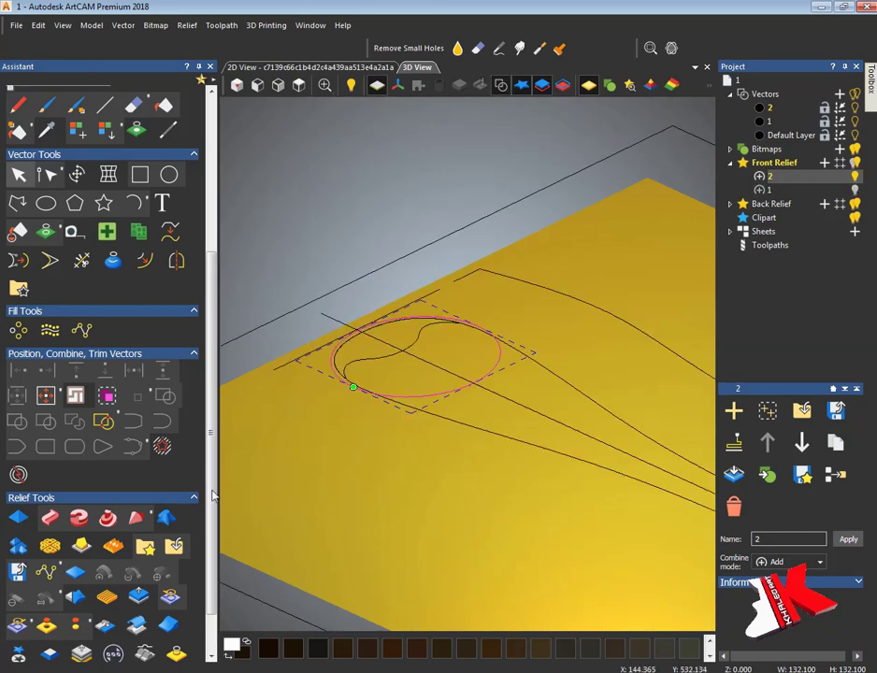
pyautogui.click(16, 476)
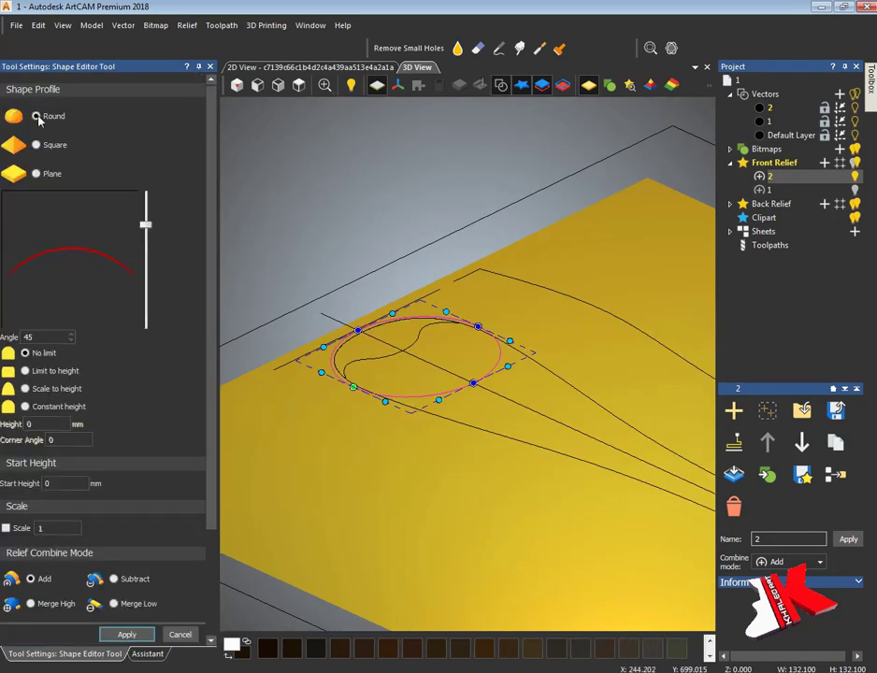
pyautogui.click(37, 117)
pyautogui.moveTo(147, 225); pyautogui.dragTo(147, 201)
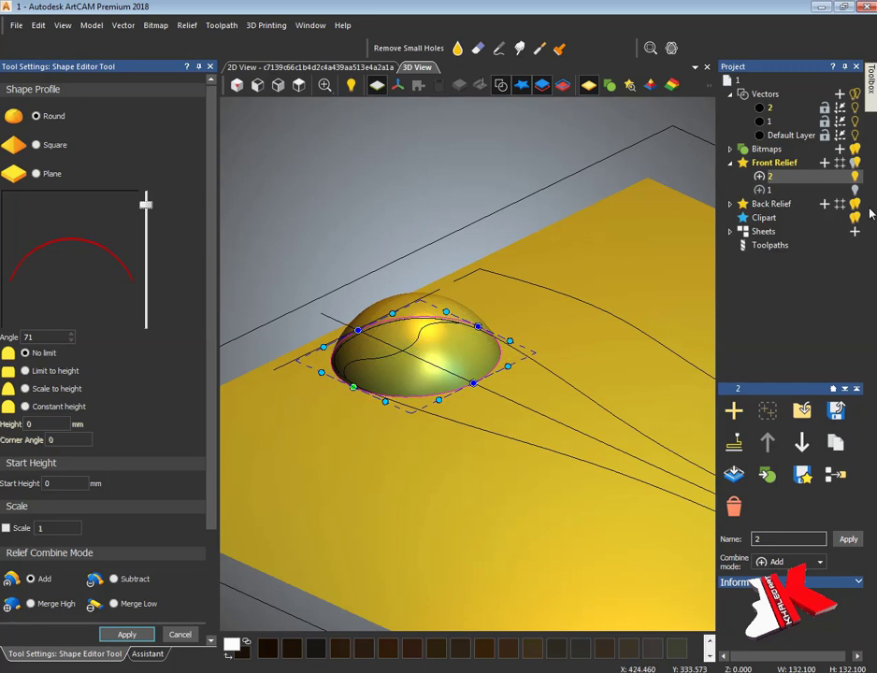
# Show relief layer 1 again and set relief layer 2's combine mode to Merge High.
pyautogui.click(853, 190)
pyautogui.click(788, 564)
pyautogui.click(774, 492)
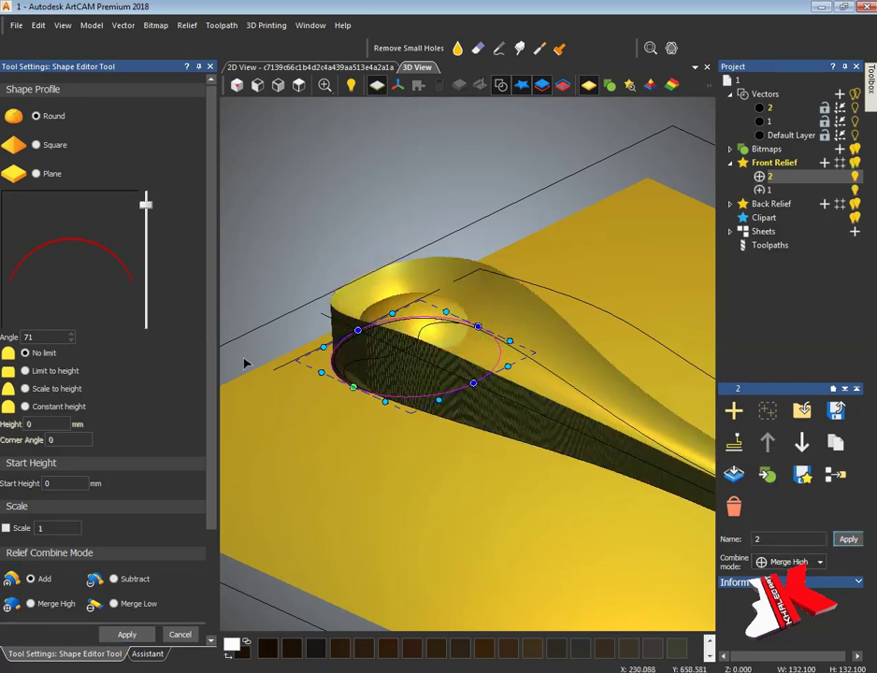
# Try start heights up to 45 mm for the dome and check how it meets the petal's head.
pyautogui.write('20')
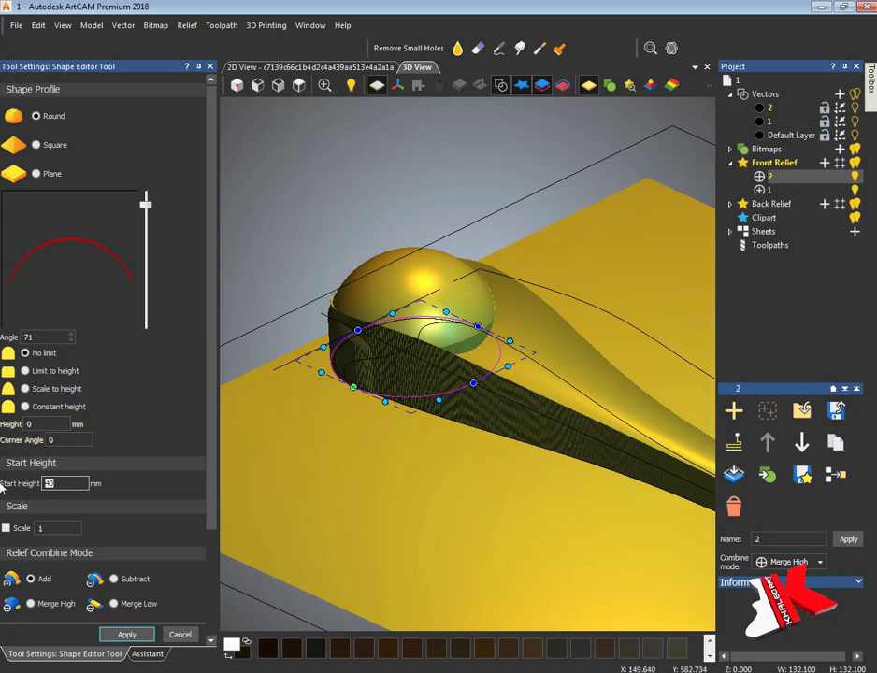
pyautogui.press('Return')
pyautogui.moveTo(322, 439); pyautogui.dragTo(474, 525)
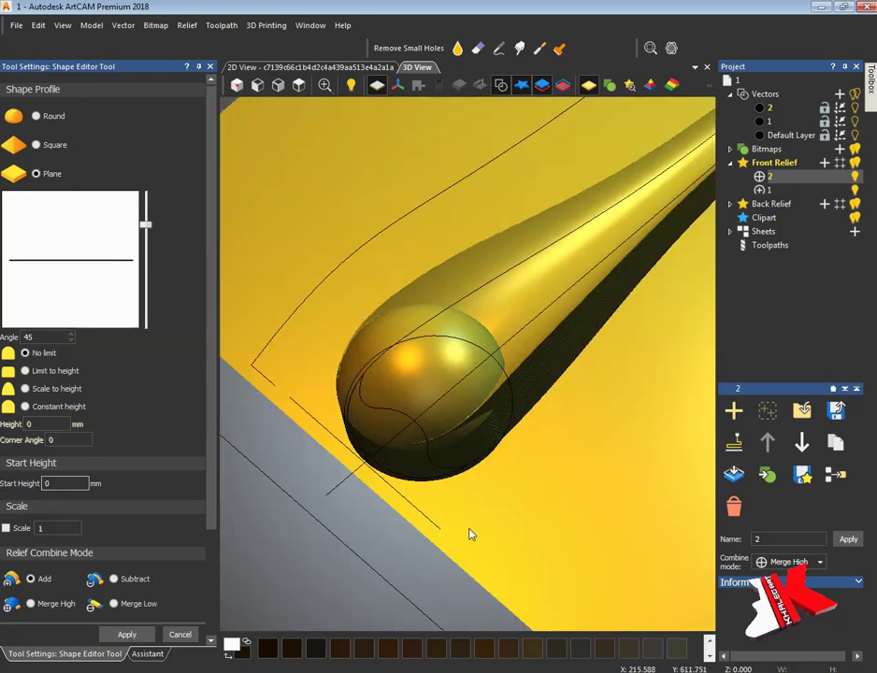
pyautogui.moveTo(469, 531); pyautogui.dragTo(484, 437)
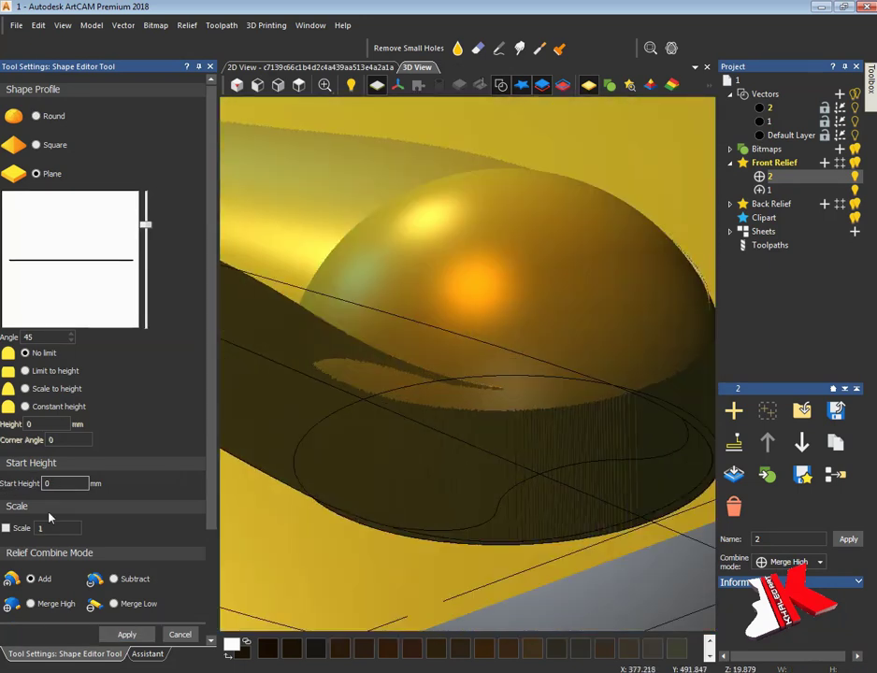
# Reselect the circle and raise the dome's start height to 60 mm.
pyautogui.click(421, 436)
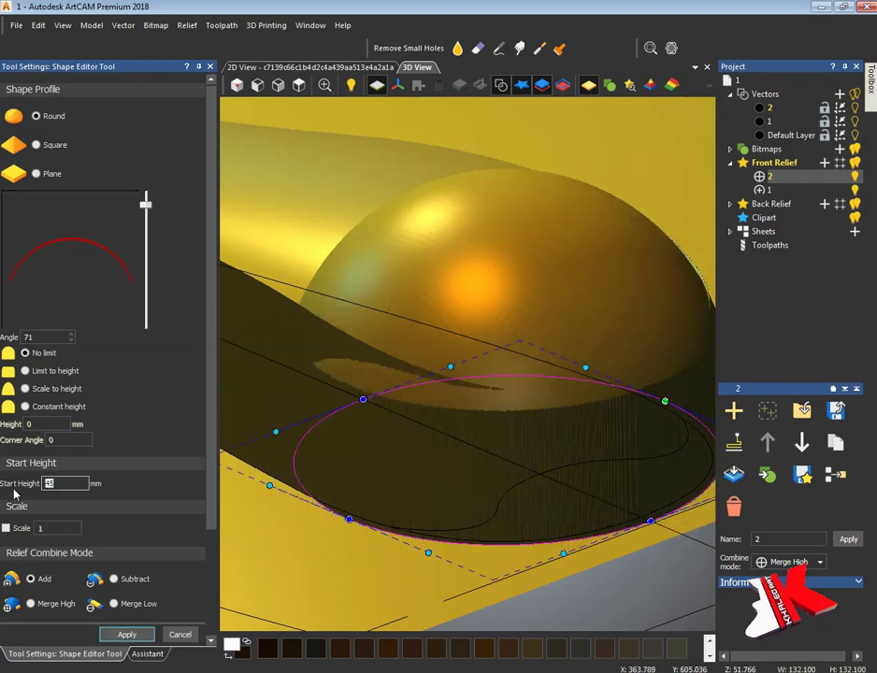
pyautogui.write('50')
pyautogui.press('BackSpace')
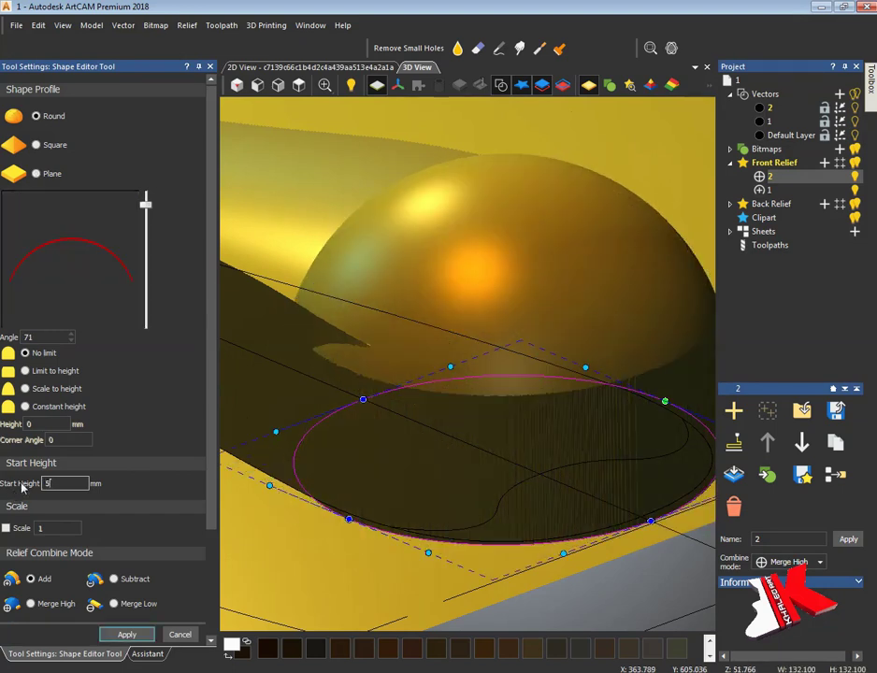
pyautogui.write('5')
pyautogui.write('60')
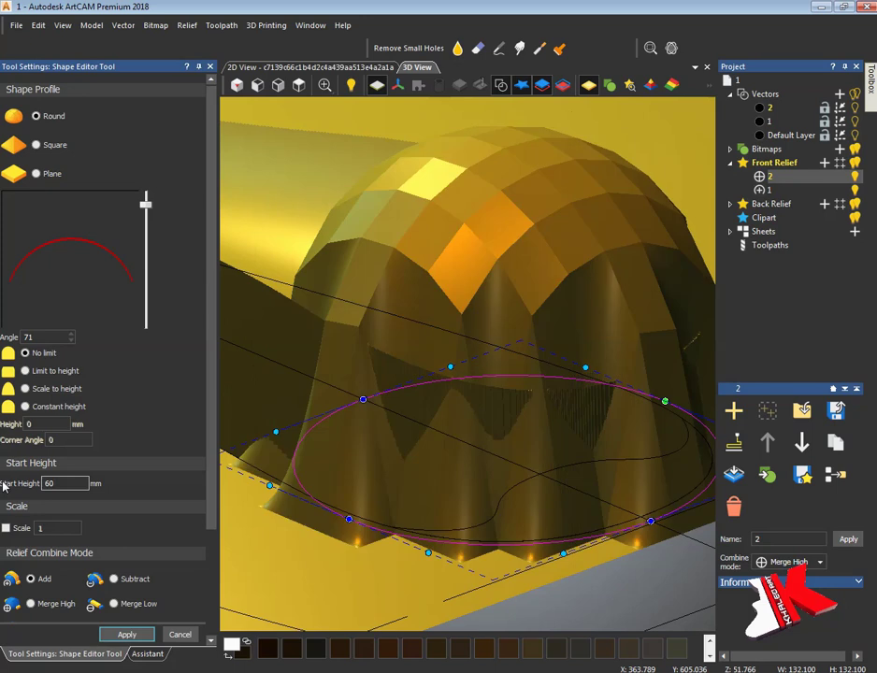
# Hide relief layer 1, inspect the dome on its own, and apply the Round shape at angle 71 with start height 60 mm.
pyautogui.click(256, 85)
pyautogui.moveTo(342, 308); pyautogui.dragTo(434, 309)
pyautogui.scroll(10, 495, 483)
pyautogui.scroll(-5, 435, 309)
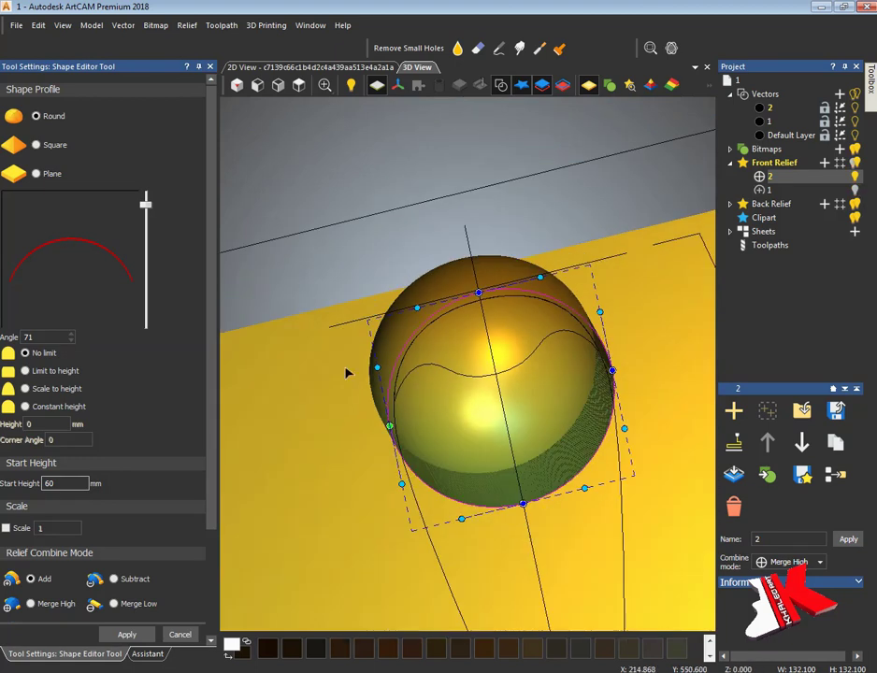
pyautogui.click(131, 636)
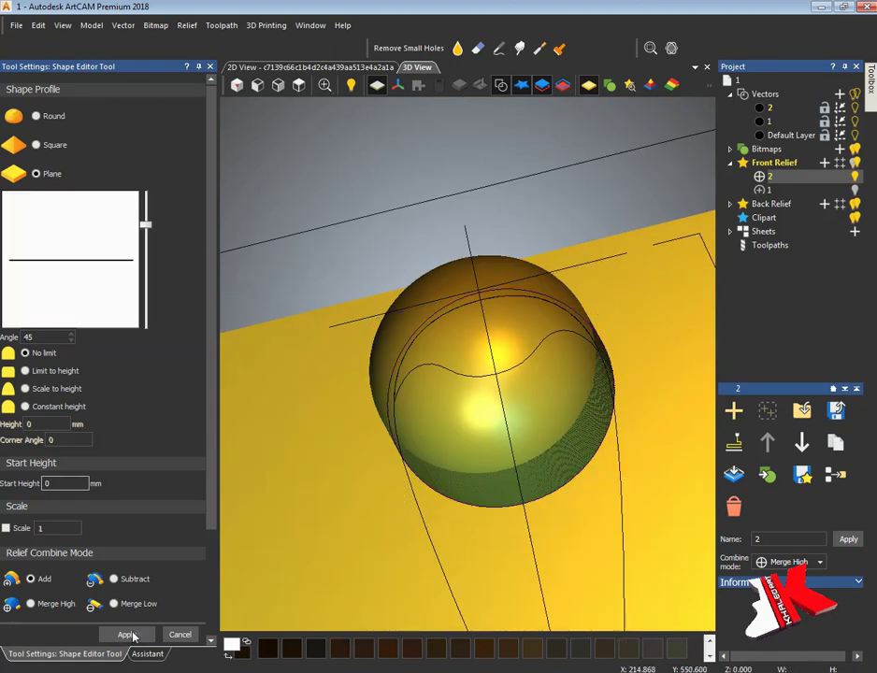
pyautogui.click(180, 635)
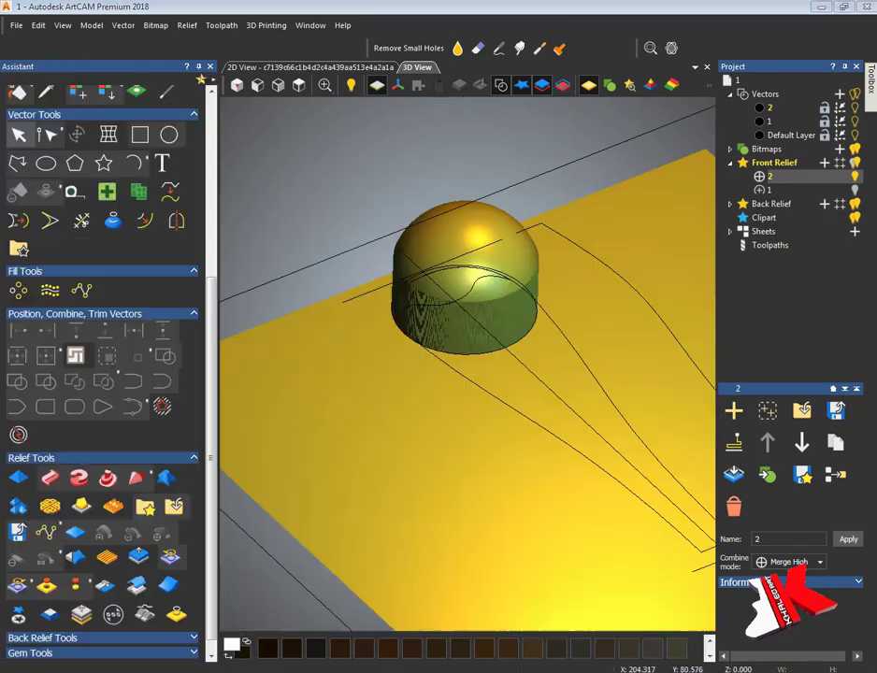
# Show relief layer 1 together with the dome and turn on the relief preview in the 2D view.
pyautogui.moveTo(560, 500); pyautogui.dragTo(401, 542)
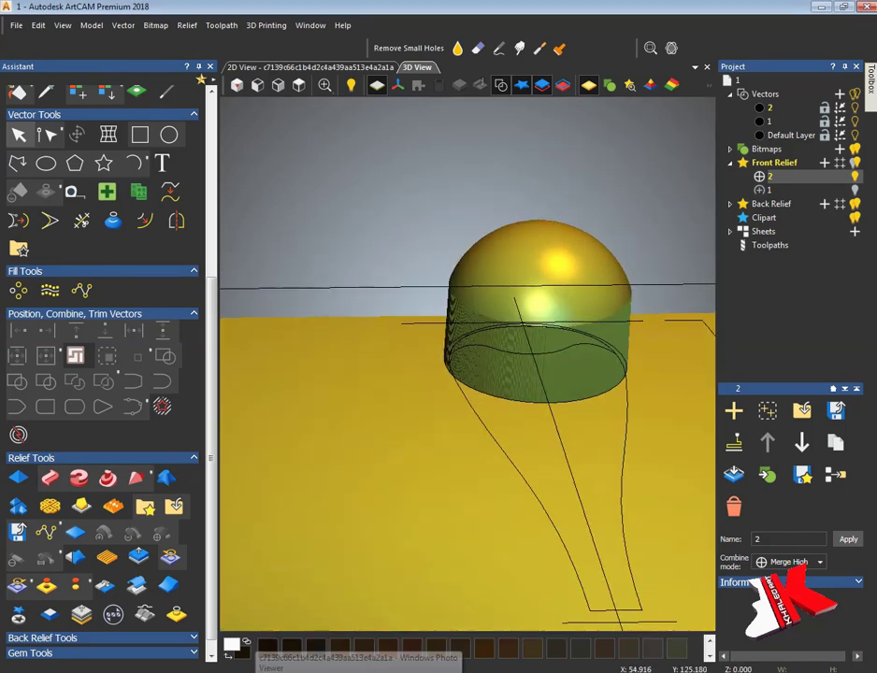
pyautogui.click(855, 190)
pyautogui.moveTo(465, 147); pyautogui.dragTo(321, 474)
pyautogui.press('F2')
pyautogui.scroll(-2, 446, 222)
pyautogui.click(371, 84)
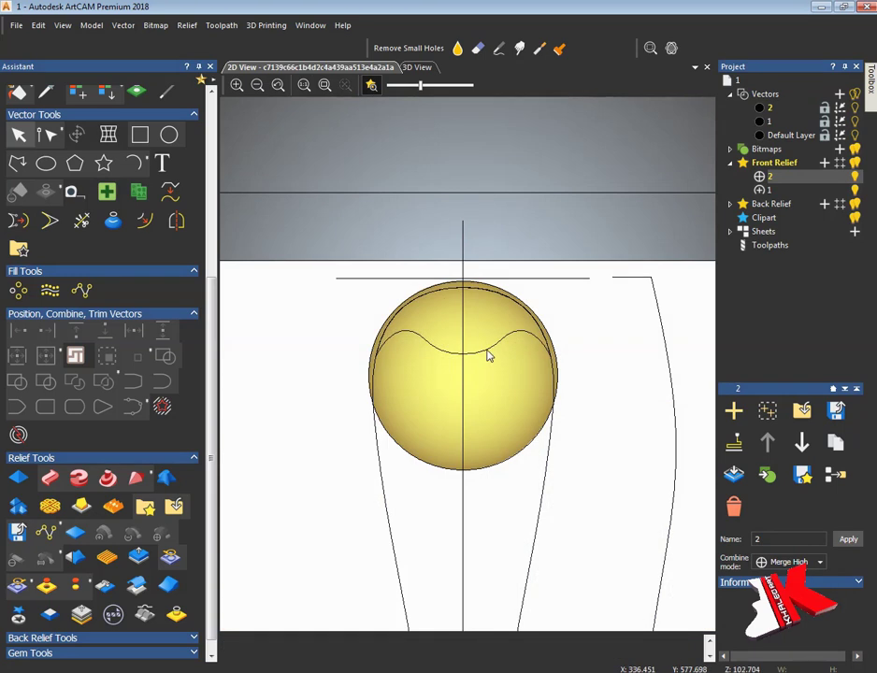
# Scale relief layer 2 to height 0 between the outer rectangle and the petal's wavy cap outline, using the Selected vector mask, and check the cap in 3D.
pyautogui.keyDown('shift'); pyautogui.click(493, 194); pyautogui.keyUp('shift')
pyautogui.scroll(-1, 102, 421)
pyautogui.click(182, 468)
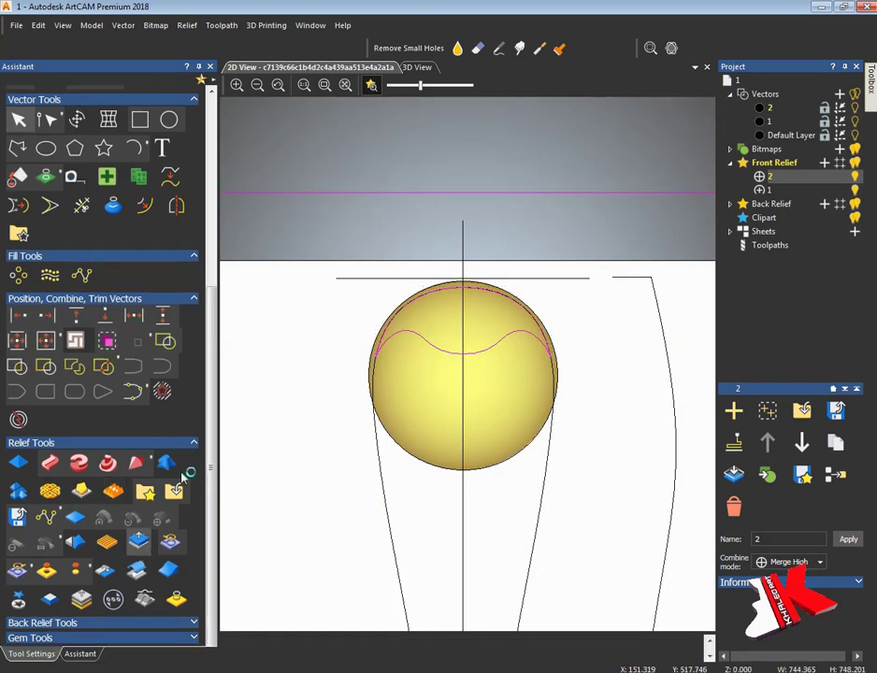
pyautogui.click(60, 110)
pyautogui.click(60, 153)
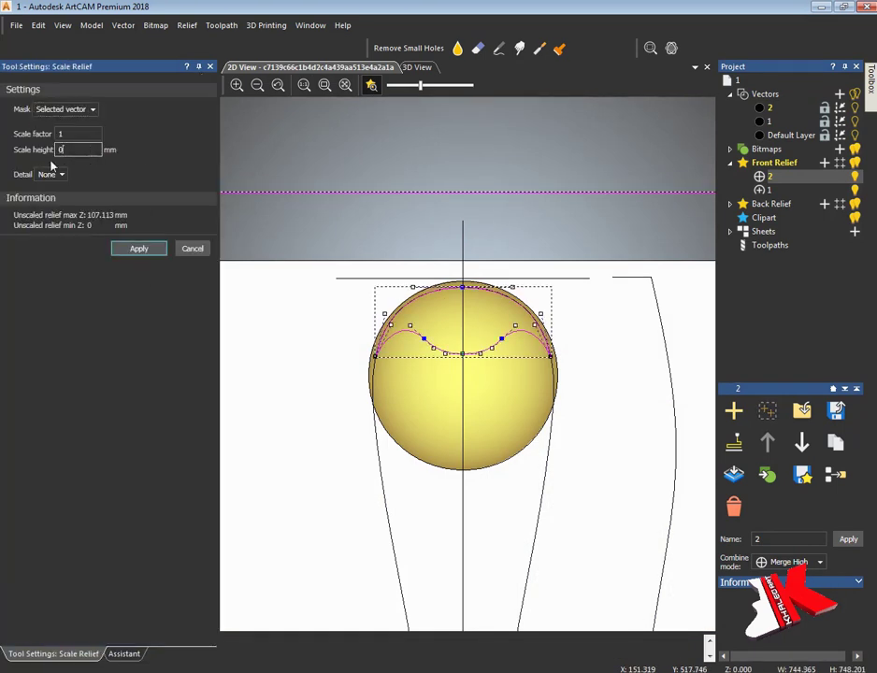
pyautogui.click(138, 248)
pyautogui.press('F3')
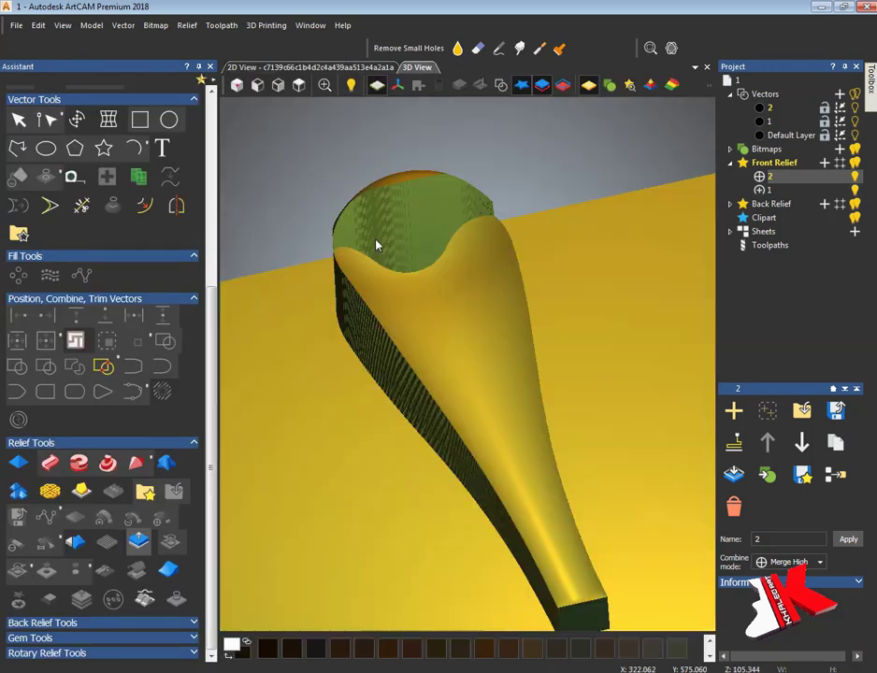
pyautogui.moveTo(377, 243); pyautogui.dragTo(519, 469)
pyautogui.click(360, 68)
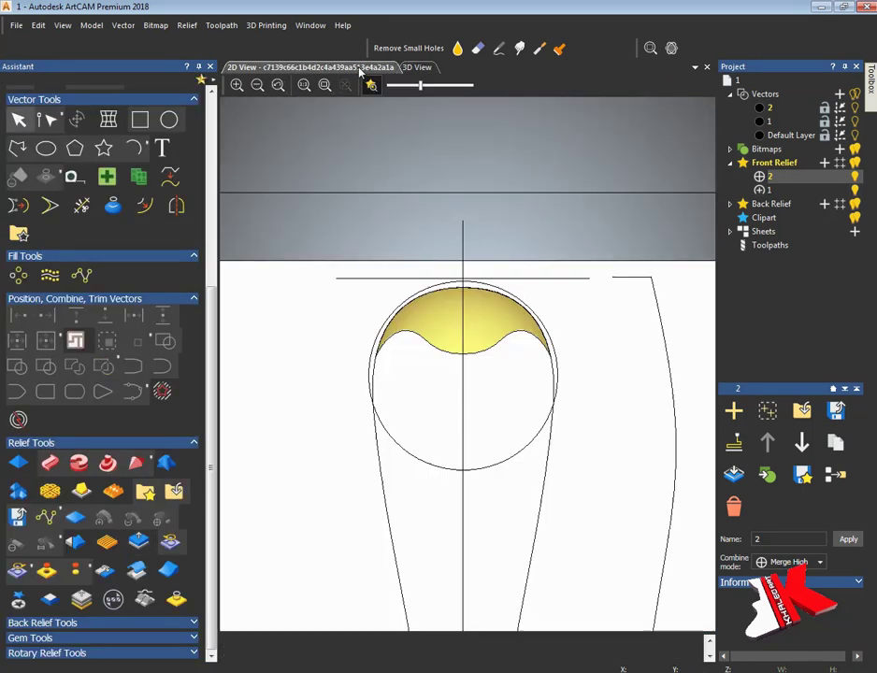
# Rescale relief layer 2 without a mask, trying heights of 60 and 80 mm before settling on 85 mm for the petal's cap.
pyautogui.press('F3')
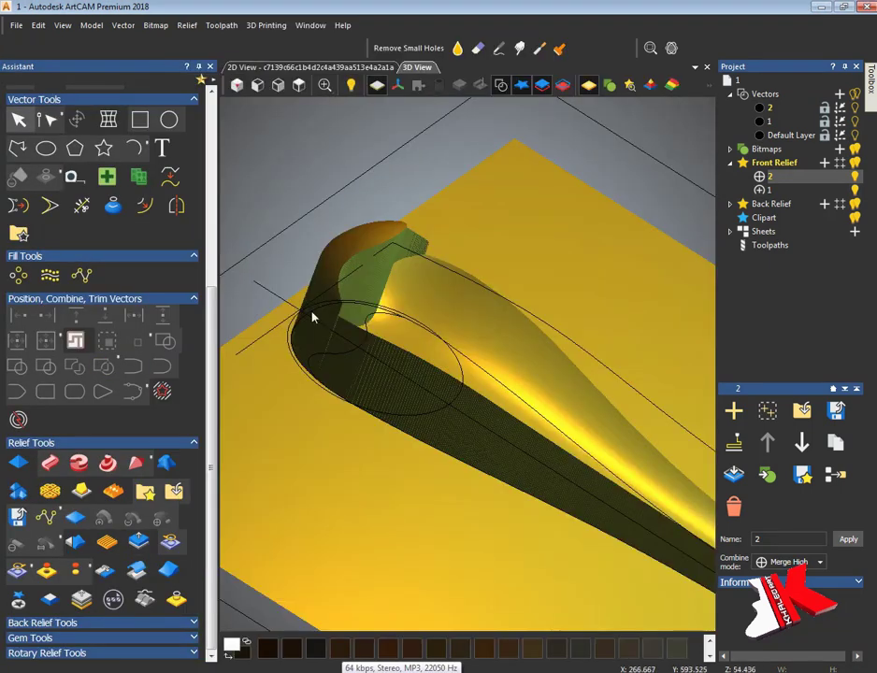
pyautogui.scroll(3, 304, 391)
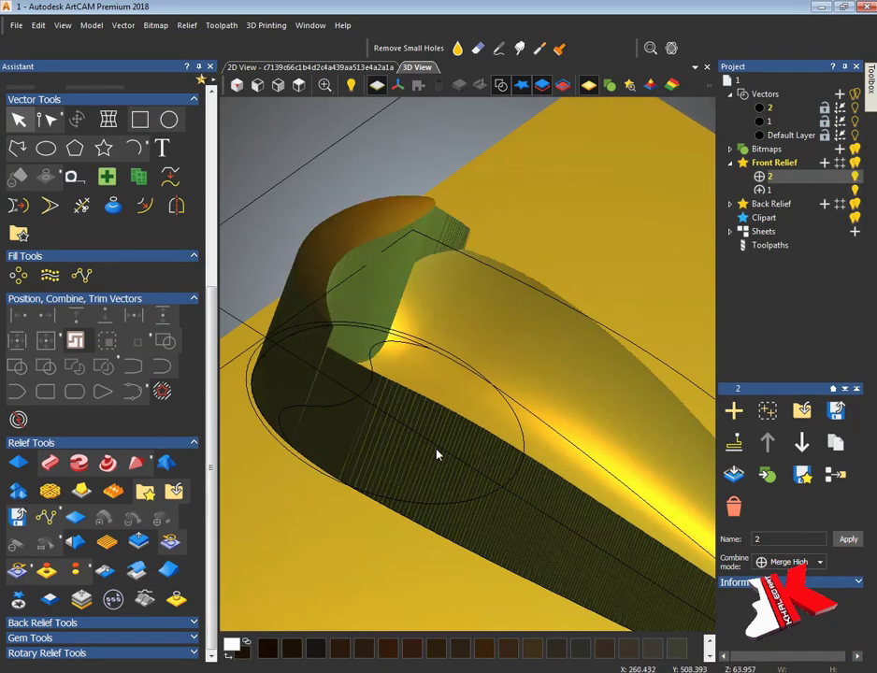
pyautogui.moveTo(437, 455); pyautogui.dragTo(224, 429)
pyautogui.click(139, 542)
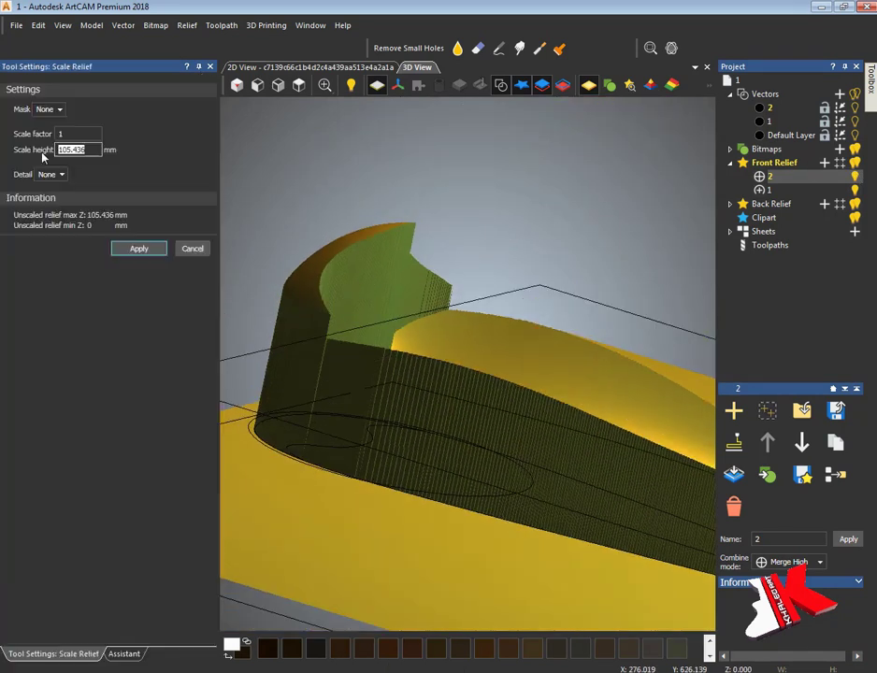
pyautogui.write('60')
pyautogui.write('8')
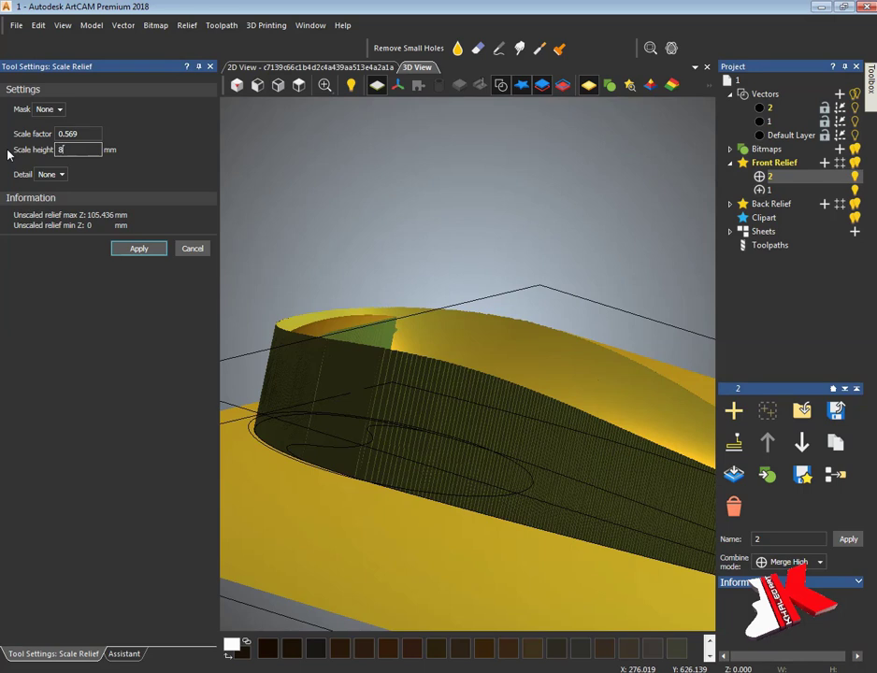
pyautogui.write('0')
pyautogui.press('Return')
pyautogui.write('85')
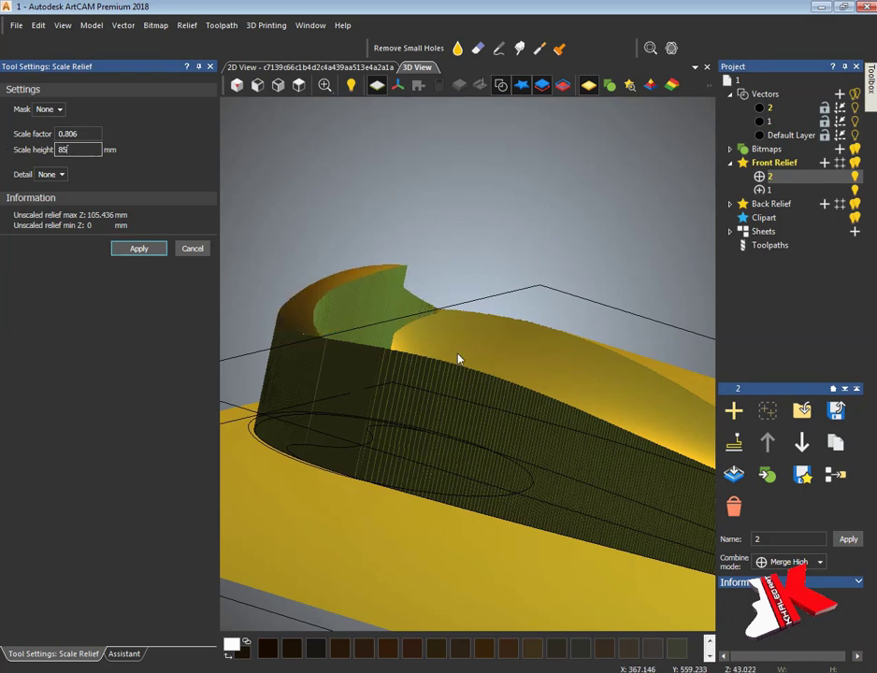
pyautogui.moveTo(458, 358); pyautogui.dragTo(401, 390)
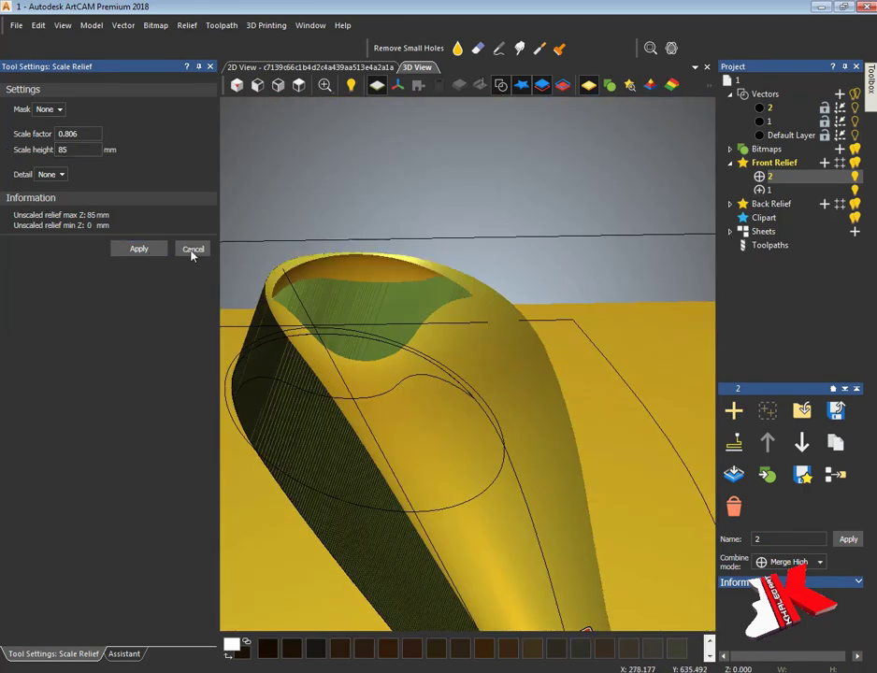
pyautogui.click(192, 249)
# Merge the visible relief layers into a new layer and delete the original layers 2 and 1.
pyautogui.click(835, 475)
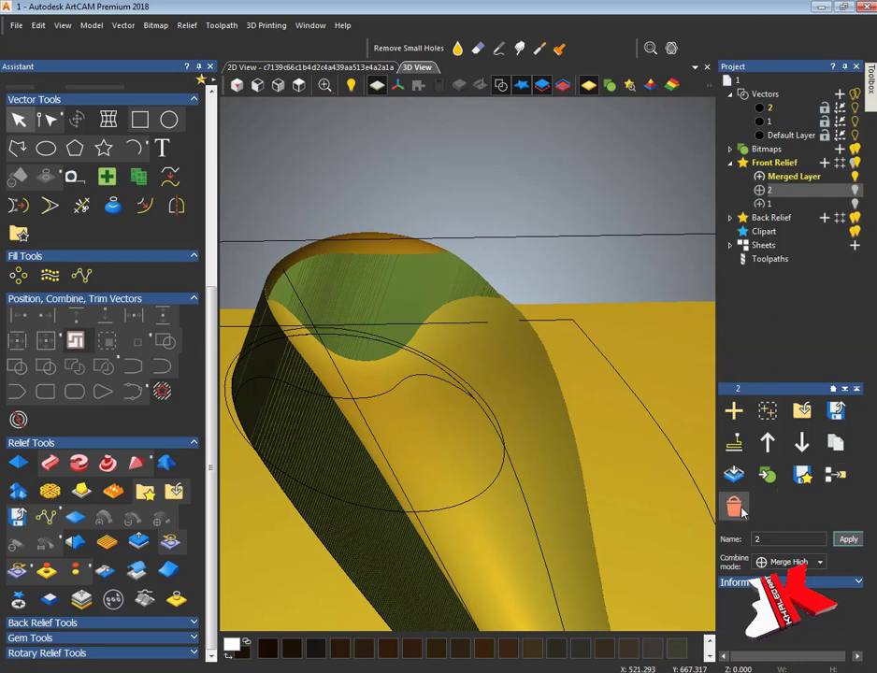
pyautogui.click(795, 192)
pyautogui.click(735, 506)
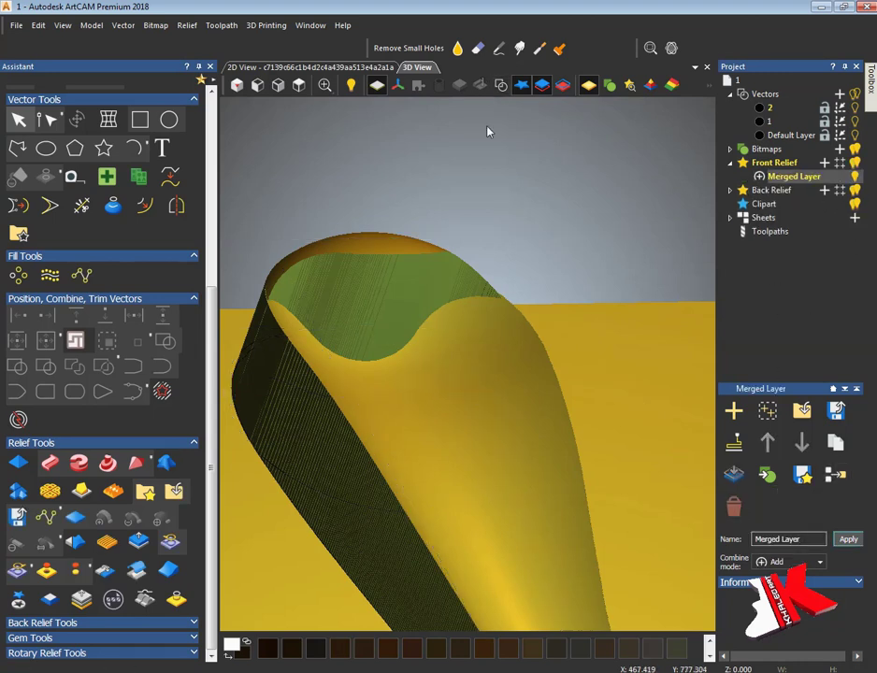
# Scale the merged petal relief to a height of 50 mm without a mask and check it from above.
pyautogui.click(258, 84)
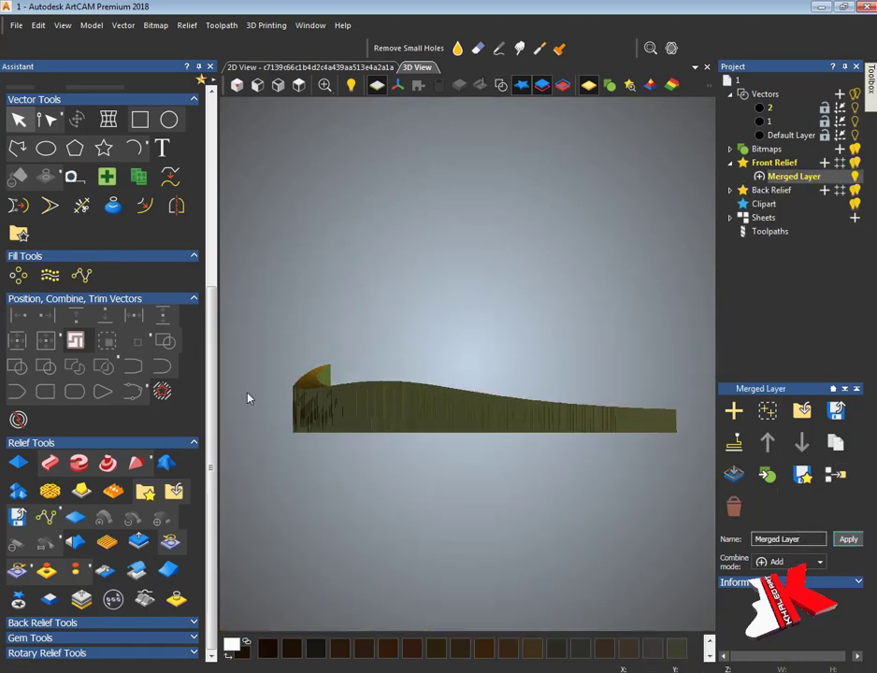
pyautogui.click(142, 548)
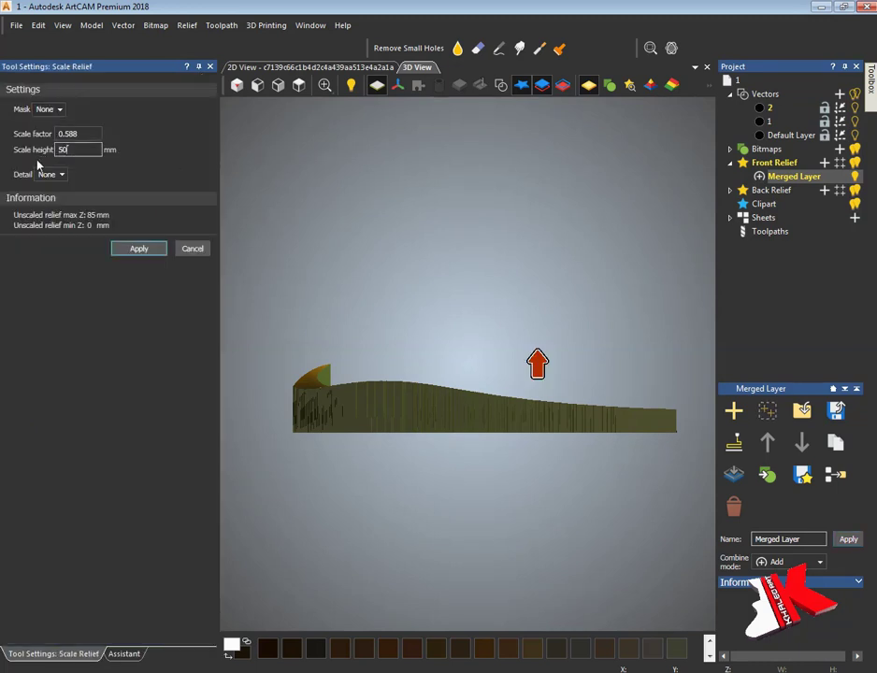
pyautogui.click(137, 252)
pyautogui.moveTo(415, 427); pyautogui.dragTo(270, 289)
pyautogui.click(324, 84)
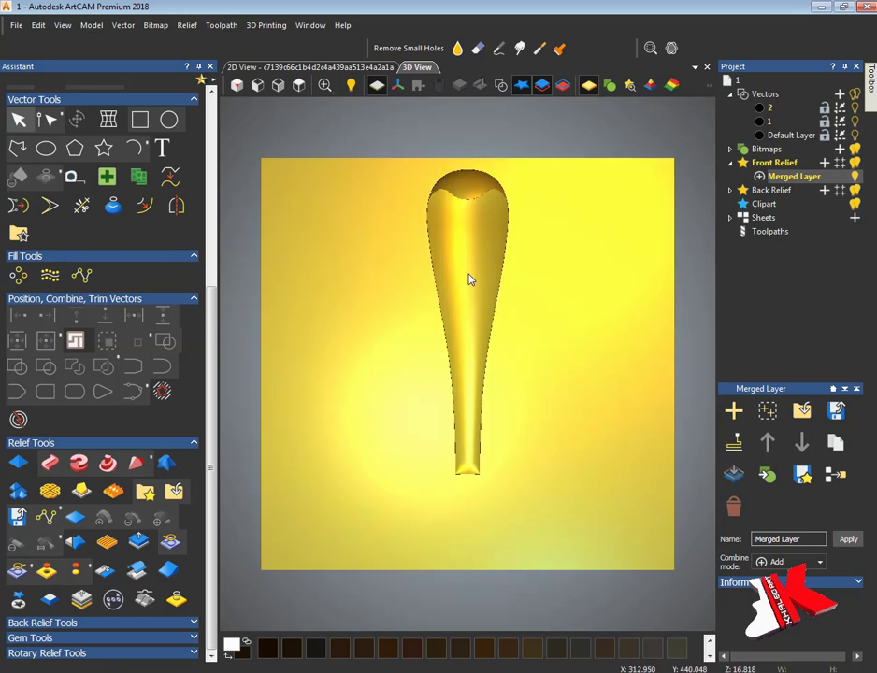
# Smooth the cap's wavy edge and the petal's whole outline with a round Smooth brush, radius 174 pixels, strength 79%, smoothness 100%.
pyautogui.scroll(5, 470, 279)
pyautogui.scroll(-1, 505, 377)
pyautogui.moveTo(474, 360); pyautogui.dragTo(570, 293)
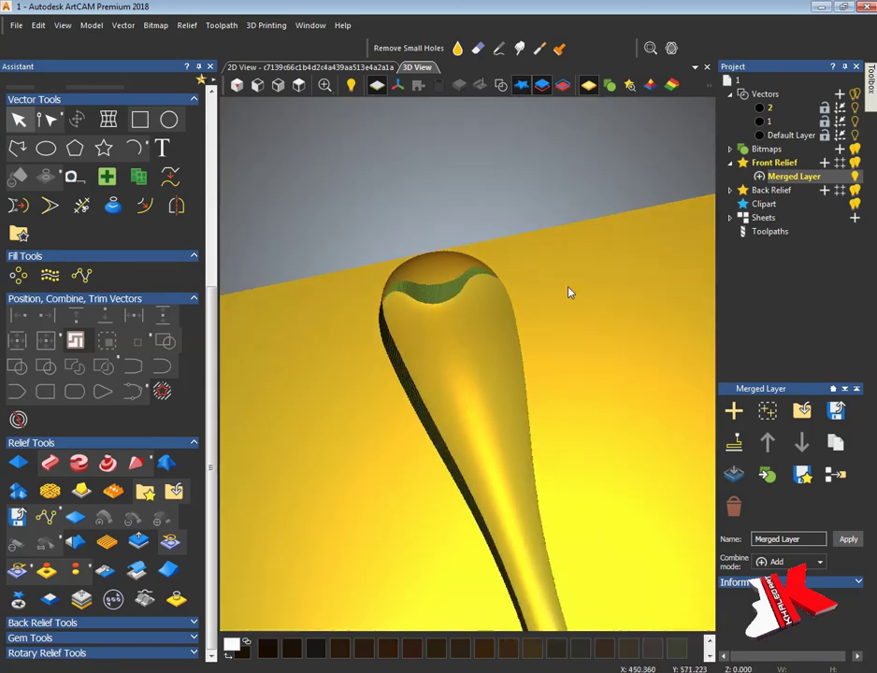
pyautogui.click(457, 48)
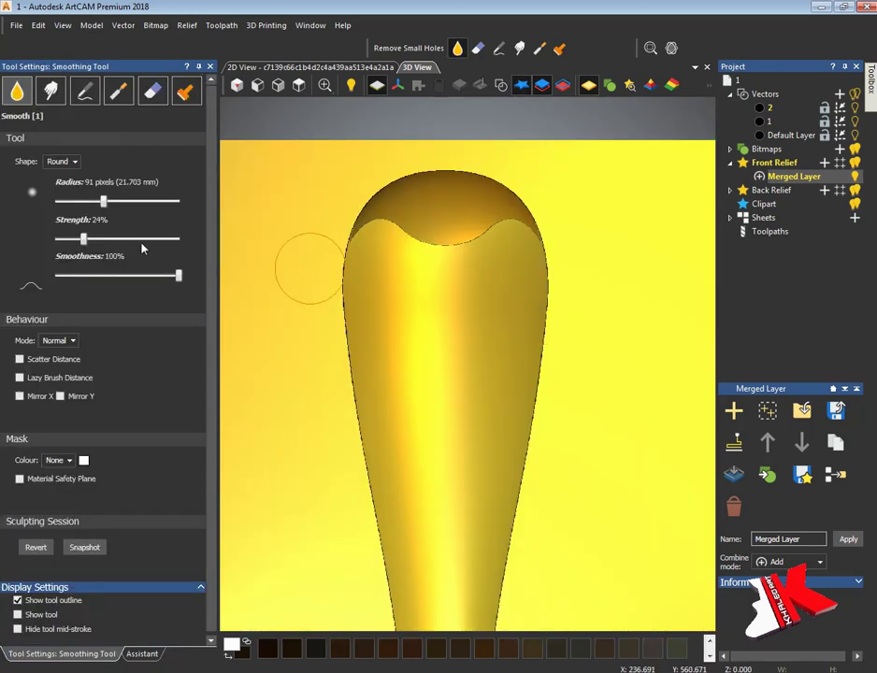
pyautogui.moveTo(400, 219)
pyautogui.mouseDown()
pyautogui.moveTo(475, 232)
pyautogui.moveTo(533, 325)
pyautogui.moveTo(508, 564)
pyautogui.moveTo(360, 268)
pyautogui.moveTo(372, 489)
pyautogui.moveTo(514, 199)
pyautogui.mouseUp()
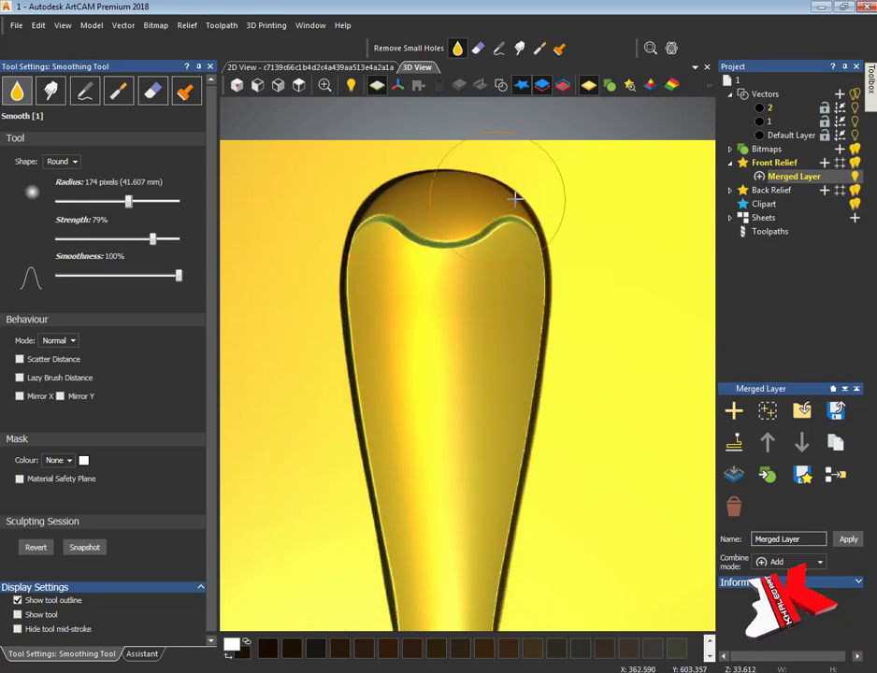
pyautogui.moveTo(389, 210)
pyautogui.mouseDown()
pyautogui.moveTo(363, 329)
pyautogui.moveTo(487, 245)
pyautogui.moveTo(533, 304)
pyautogui.moveTo(509, 461)
pyautogui.moveTo(502, 601)
pyautogui.moveTo(387, 246)
pyautogui.moveTo(529, 257)
pyautogui.moveTo(416, 243)
pyautogui.moveTo(365, 275)
pyautogui.moveTo(381, 526)
pyautogui.moveTo(581, 456)
pyautogui.mouseUp()
pyautogui.moveTo(581, 456); pyautogui.dragTo(570, 149, button='middle')
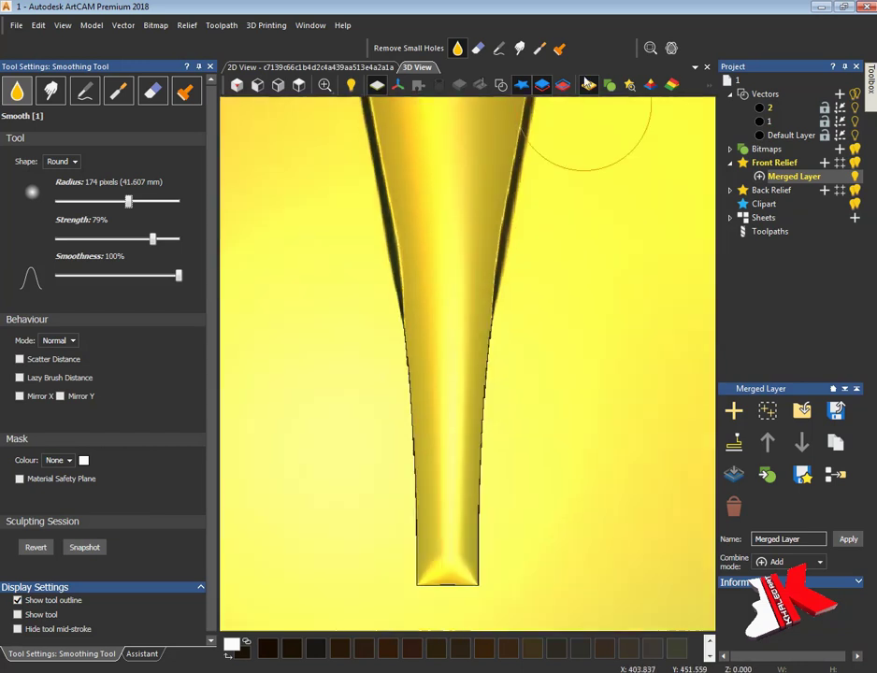
pyautogui.moveTo(421, 377)
pyautogui.mouseDown()
pyautogui.moveTo(477, 454)
pyautogui.moveTo(488, 299)
pyautogui.moveTo(507, 193)
pyautogui.moveTo(544, 422)
pyautogui.moveTo(465, 508)
pyautogui.moveTo(504, 221)
pyautogui.moveTo(424, 534)
pyautogui.moveTo(412, 234)
pyautogui.moveTo(438, 532)
pyautogui.moveTo(422, 287)
pyautogui.moveTo(477, 536)
pyautogui.moveTo(484, 275)
pyautogui.moveTo(506, 204)
pyautogui.mouseUp()
pyautogui.scroll(-3, 544, 337)
pyautogui.moveTo(543, 336); pyautogui.dragTo(534, 411, button='middle')
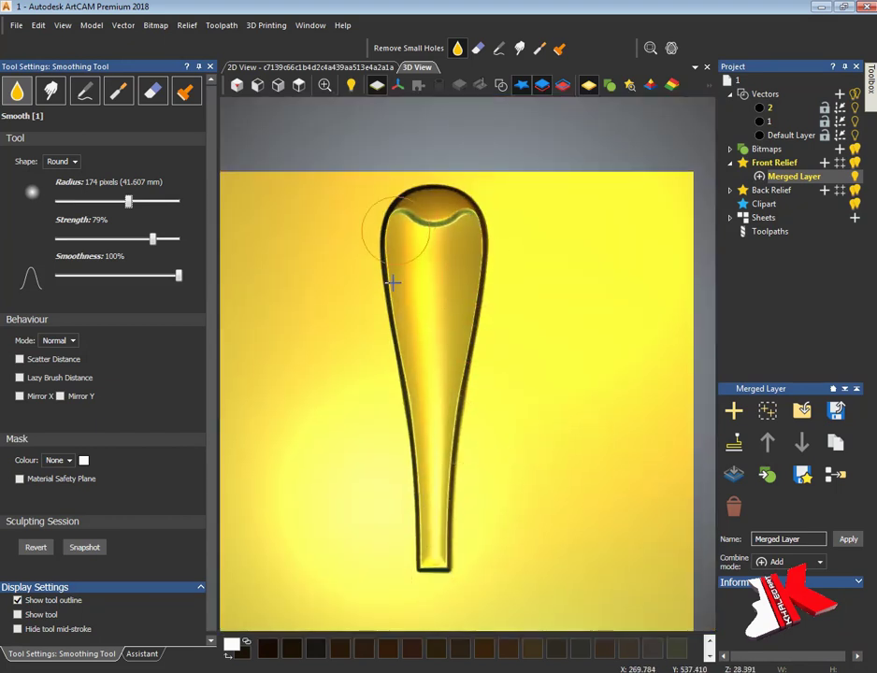
# Scale the smoothed overflow outside the petal to height 0, using the petal outline and outer rectangle as the Selected vector mask.
pyautogui.click(142, 654)
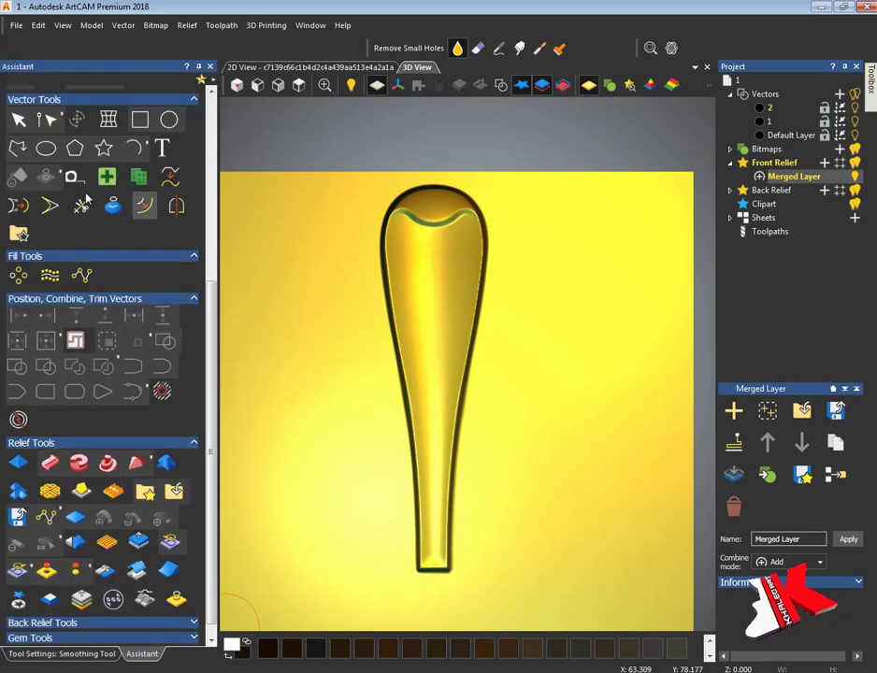
pyautogui.click(279, 70)
pyautogui.click(552, 465)
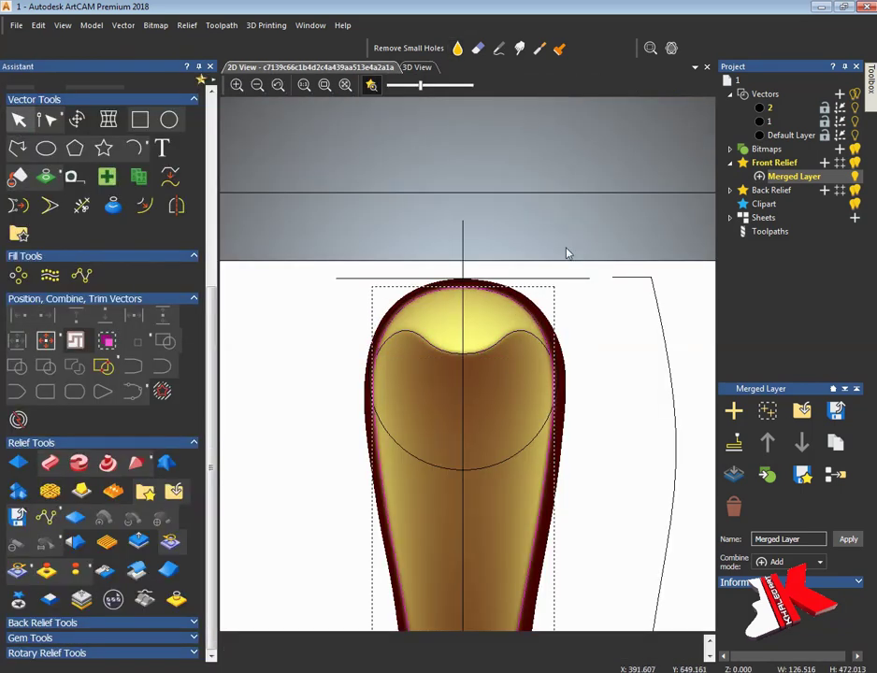
pyautogui.click(137, 542)
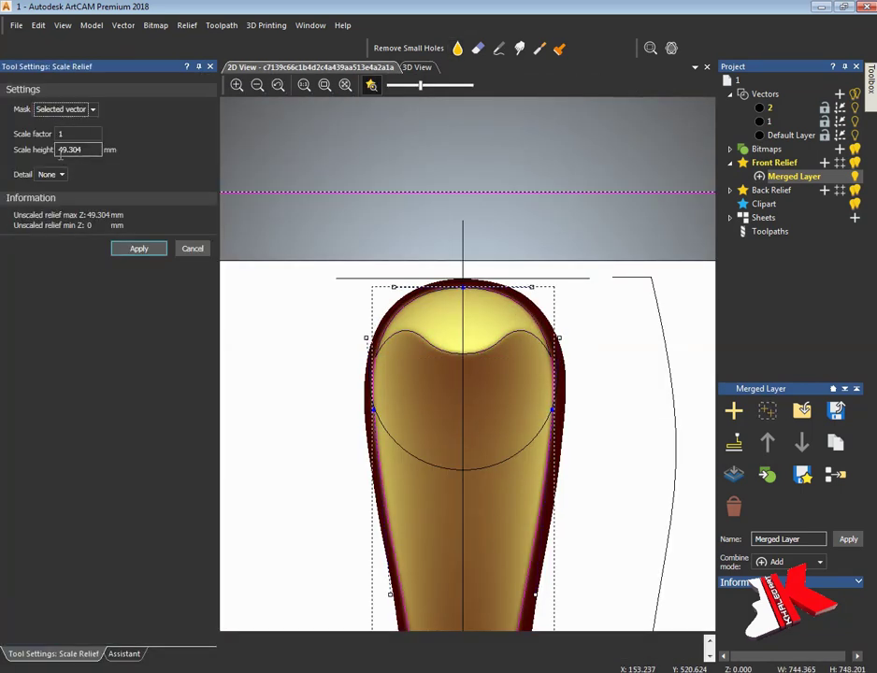
pyautogui.click(139, 249)
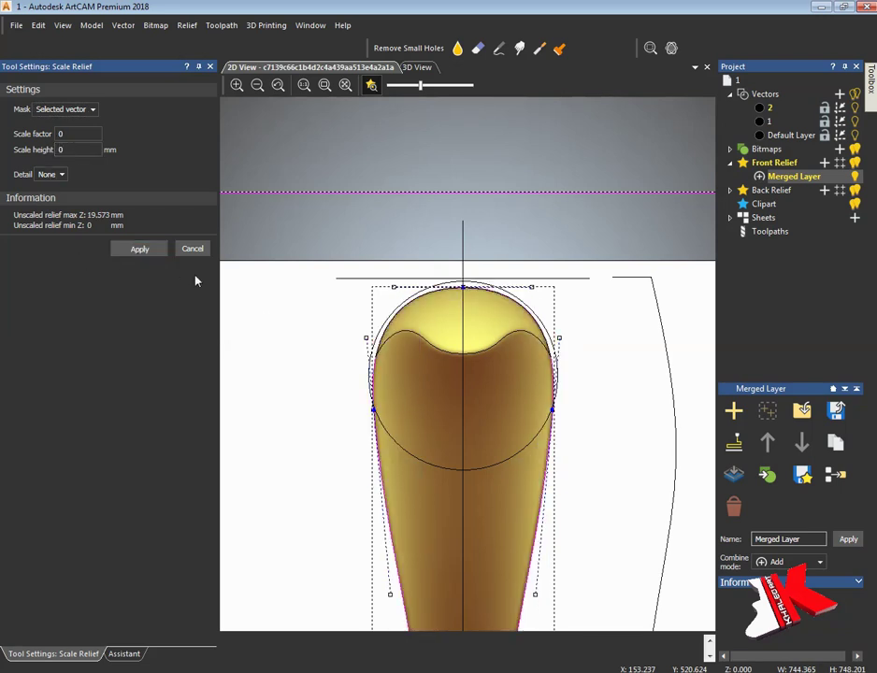
pyautogui.click(193, 249)
# Examine the finished petal in 3D from the side and at an angle, with and without the zero plane.
pyautogui.press('F3')
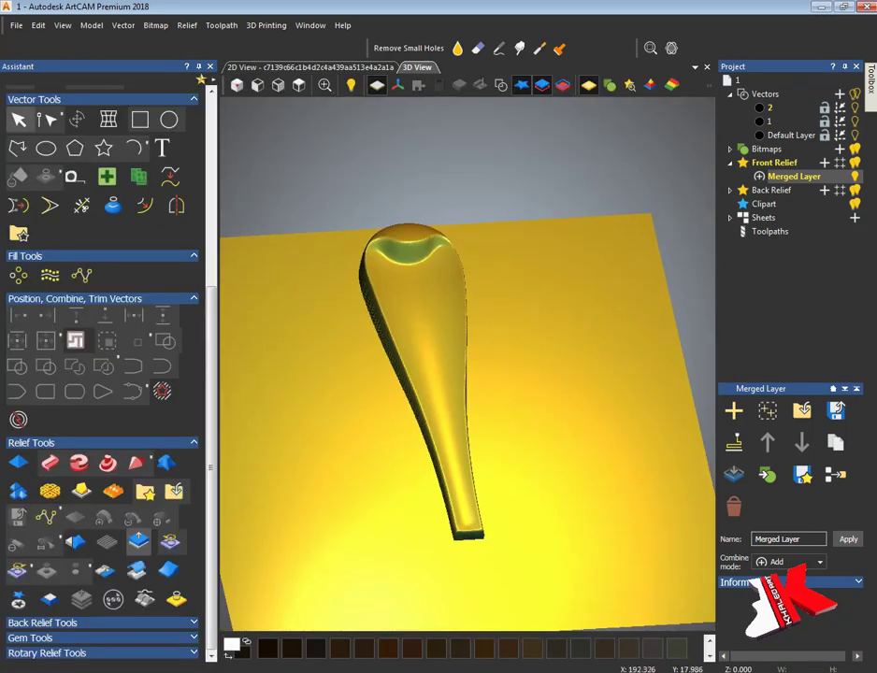
pyautogui.hotkey('alt', 'Tab')
pyautogui.hotkey('alt', 'Tab')
pyautogui.click(277, 85)
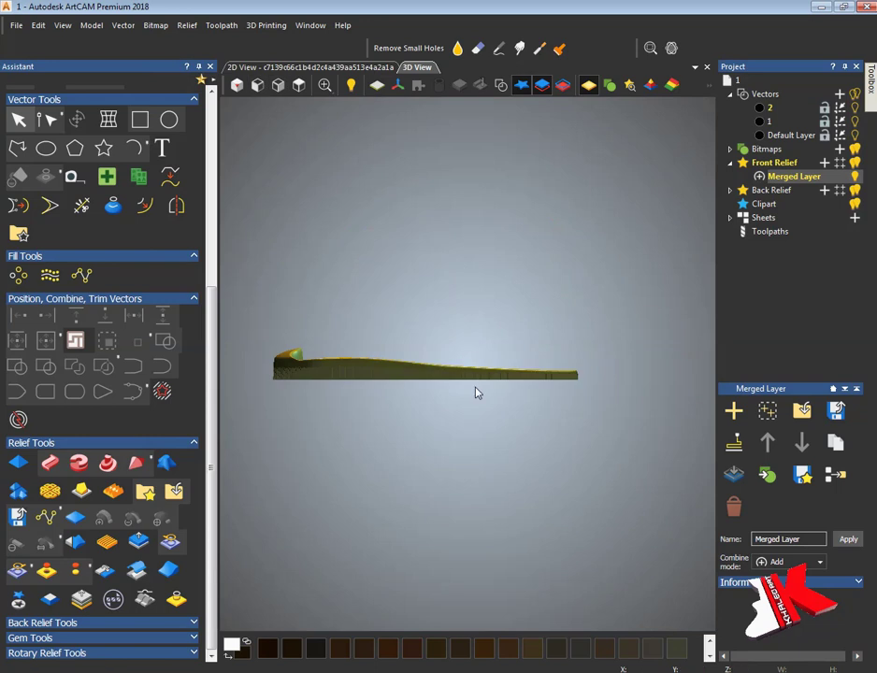
pyautogui.moveTo(477, 392); pyautogui.dragTo(413, 415)
pyautogui.hotkey('alt', 'Tab')
pyautogui.hotkey('alt', 'Tab')
pyautogui.moveTo(473, 470); pyautogui.dragTo(378, 436)
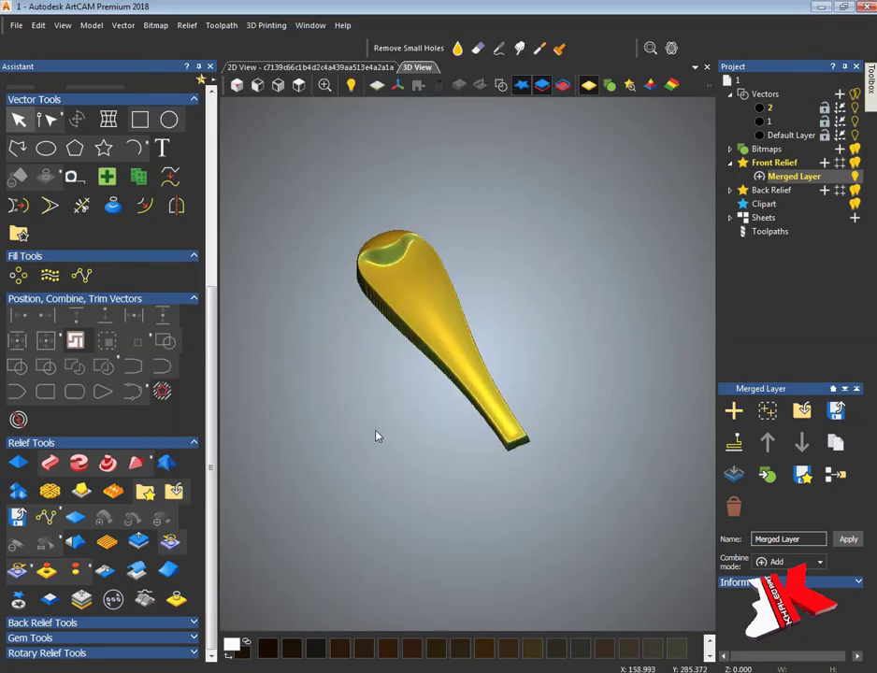
pyautogui.click(377, 85)
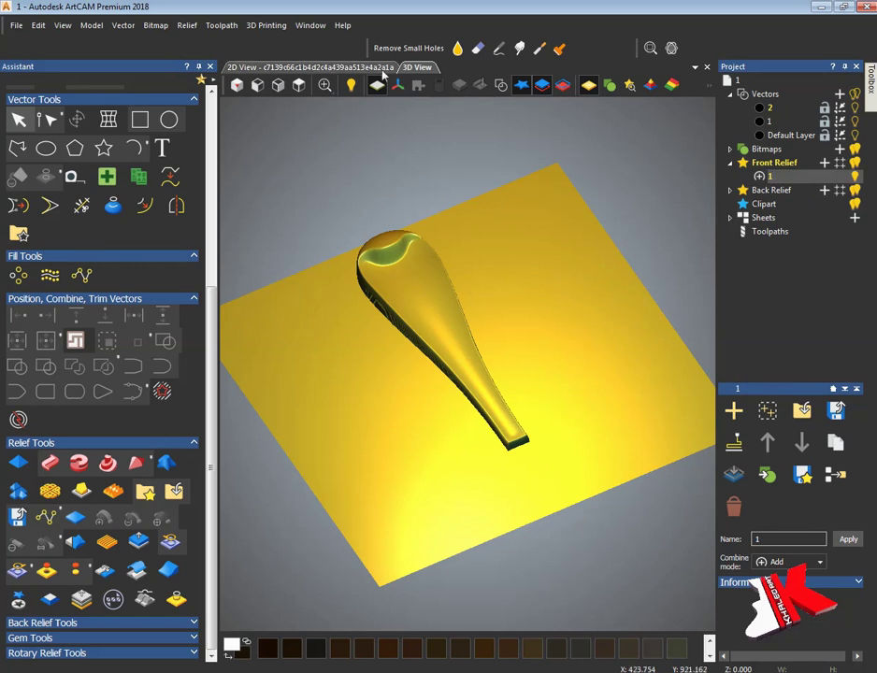
# On vector layer 2, draw a straight guide about 405 mm tall from above the small petal left of the central one to the base.
pyautogui.click(308, 66)
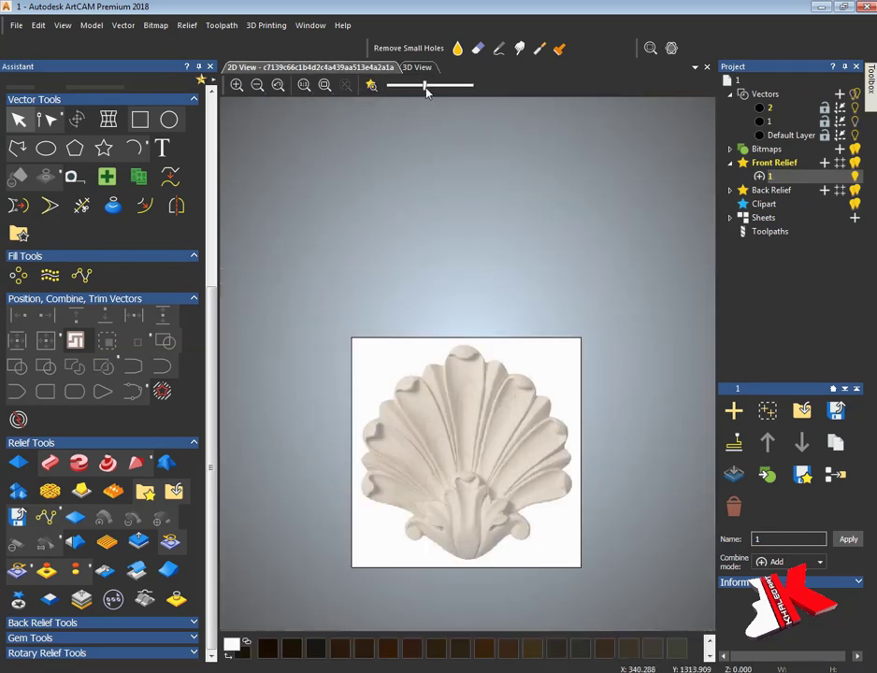
pyautogui.scroll(3, 461, 368)
pyautogui.scroll(-2, 462, 368)
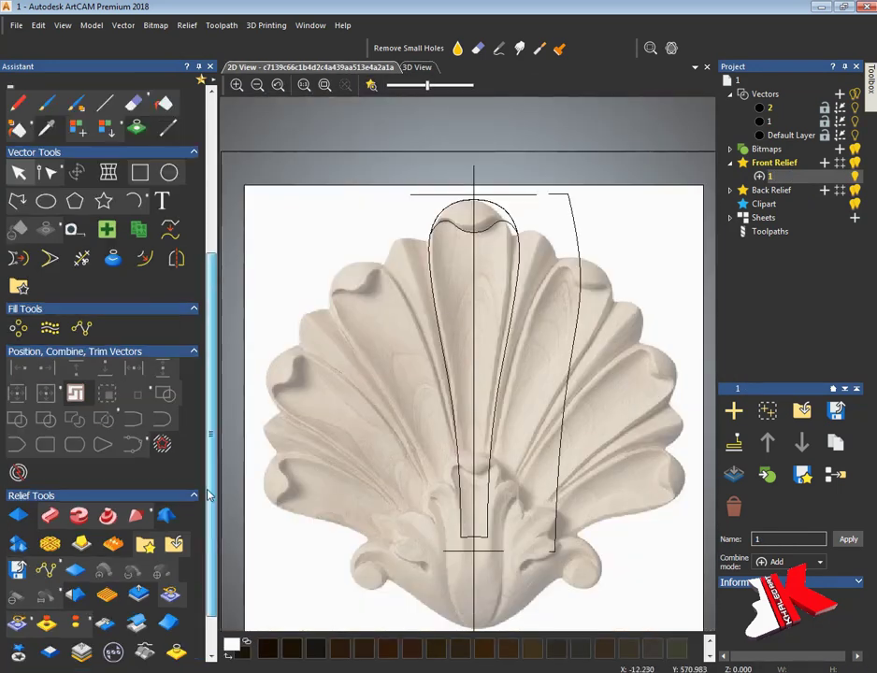
pyautogui.click(769, 108)
pyautogui.click(17, 198)
pyautogui.click(384, 211)
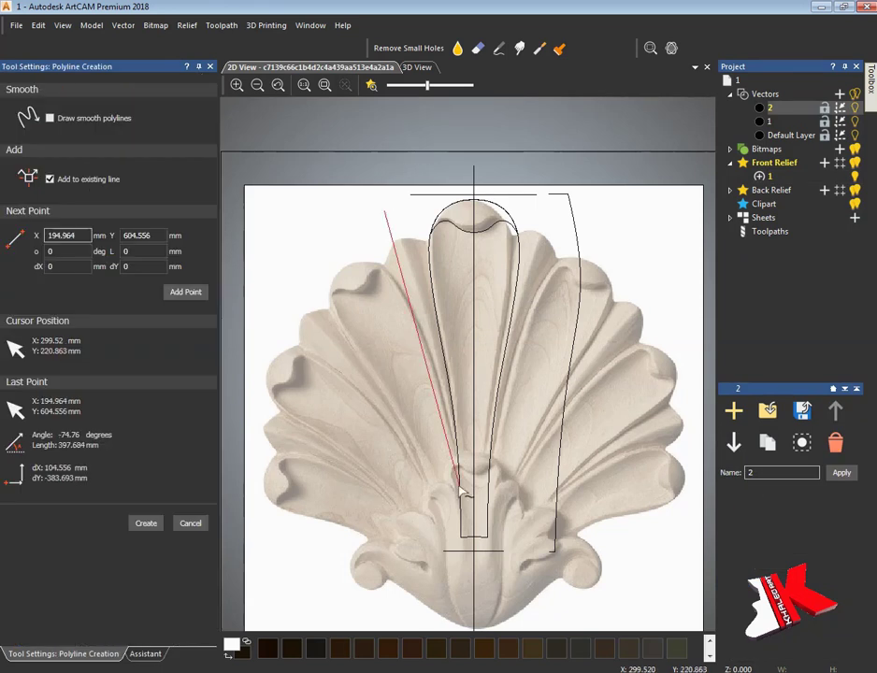
pyautogui.click(458, 500)
pyautogui.press('Escape')
# Hide vector layer 1 and bend the guide line into a curve that follows the groove beside the central petal.
pyautogui.click(426, 371)
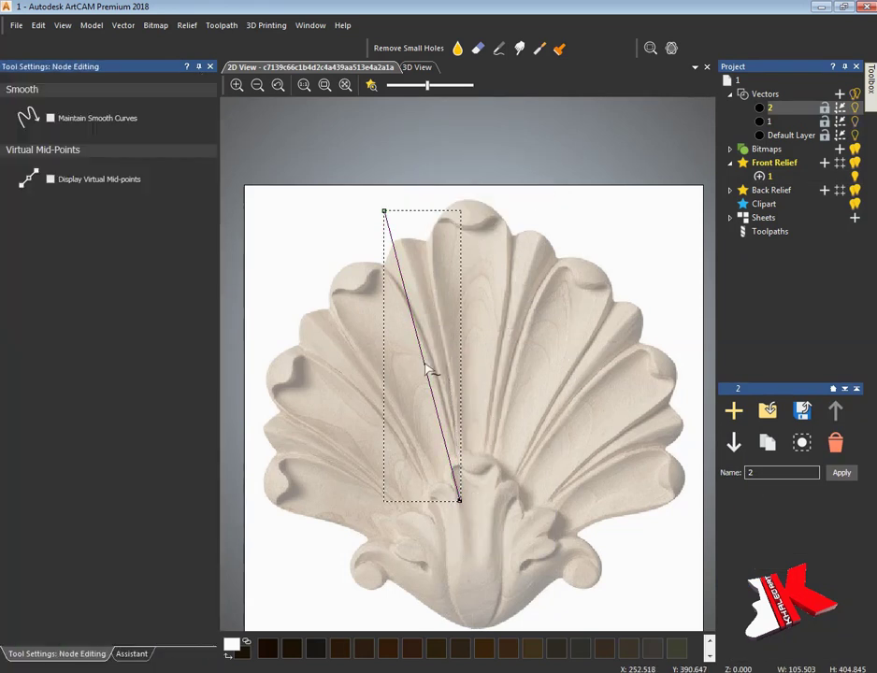
pyautogui.scroll(5, 430, 311)
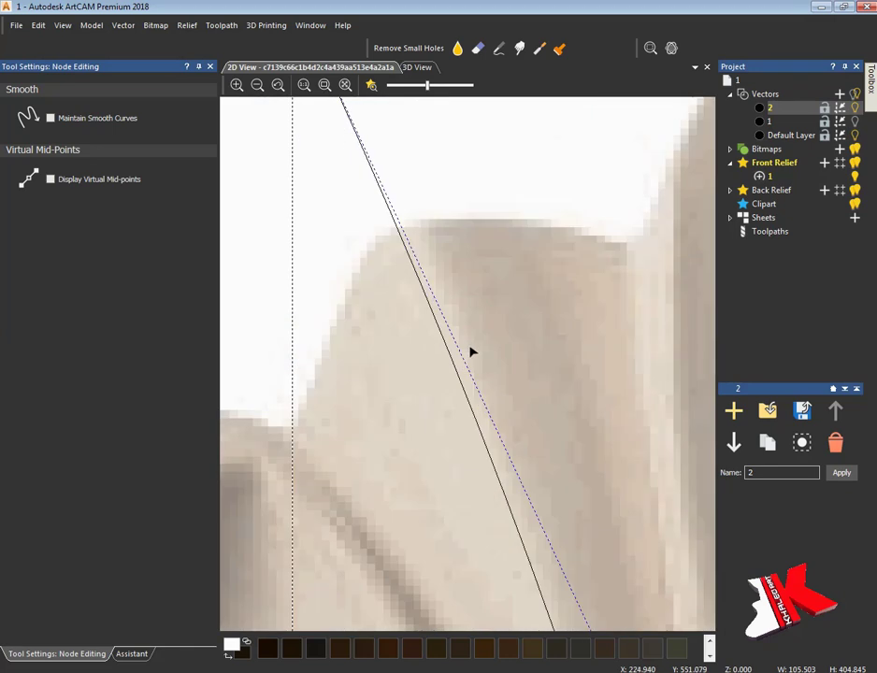
pyautogui.scroll(-5, 472, 353)
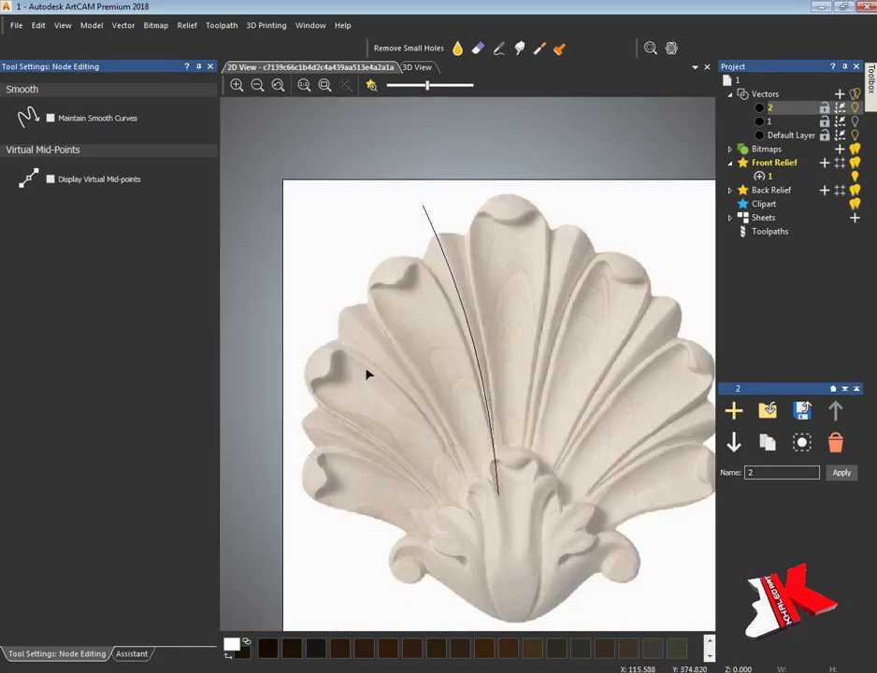
# Draw a second straight guide line, about 235 mm wide and 373 mm tall, from the shell's upper-left edge to its base.
pyautogui.click(132, 653)
pyautogui.click(18, 201)
pyautogui.click(322, 289)
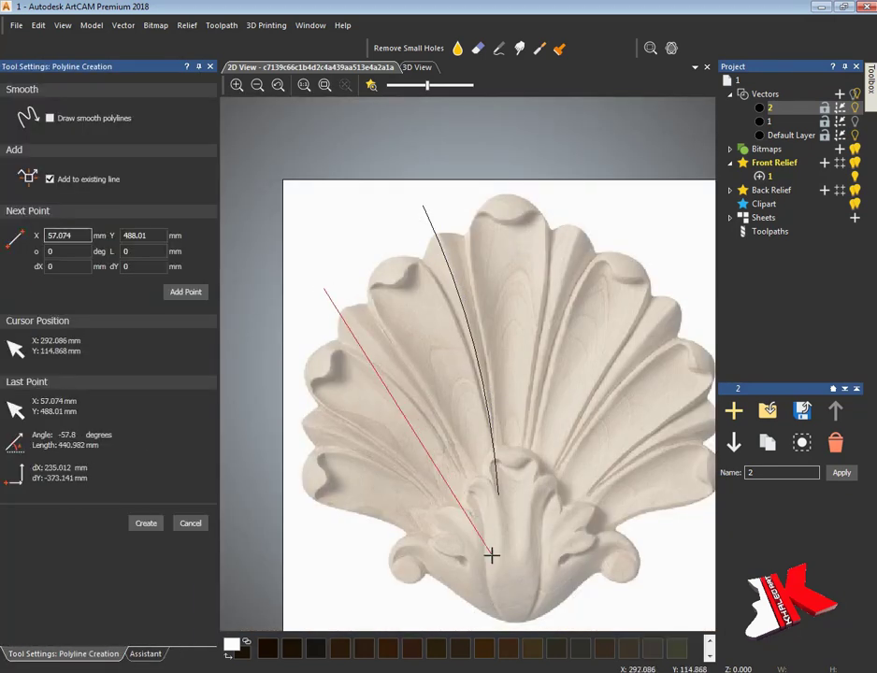
pyautogui.click(492, 555)
pyautogui.press('Escape')
# Extend the first guide's lower end farther into the base and bend the second guide along the upper-left petals' groove.
pyautogui.click(495, 476)
pyautogui.moveTo(499, 493); pyautogui.dragTo(510, 549)
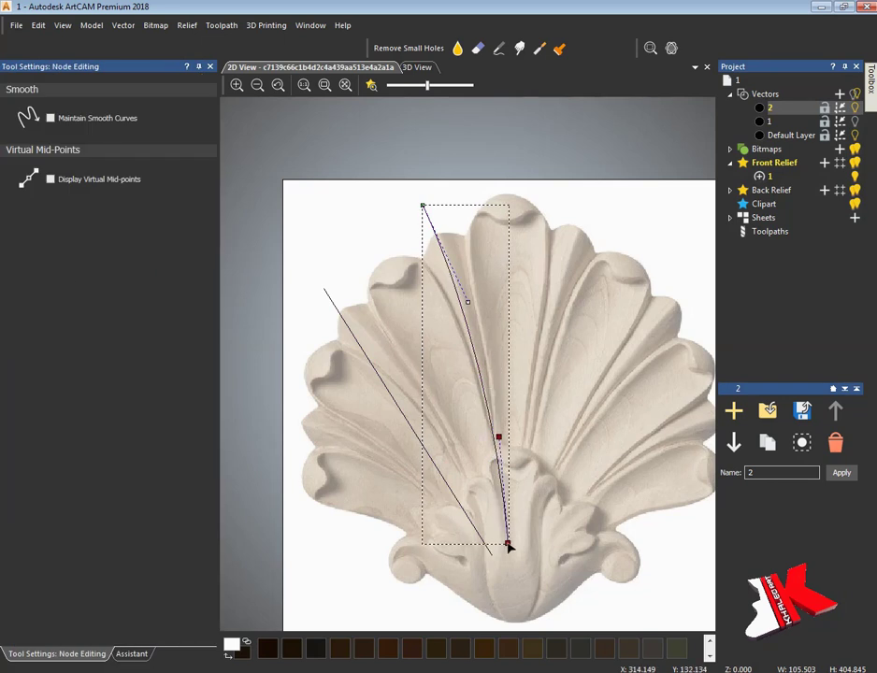
pyautogui.click(397, 407)
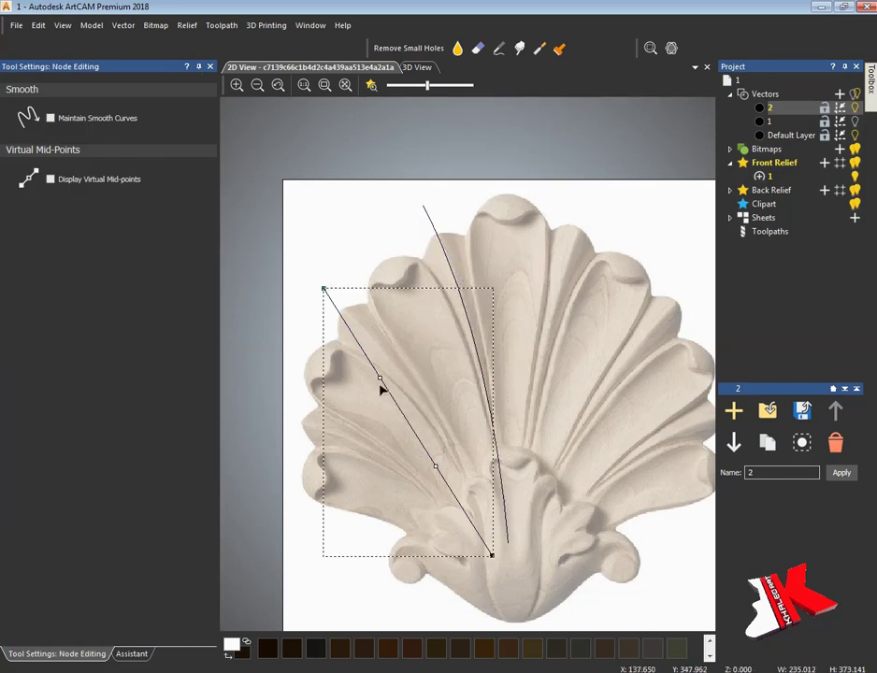
pyautogui.moveTo(380, 391); pyautogui.dragTo(375, 392)
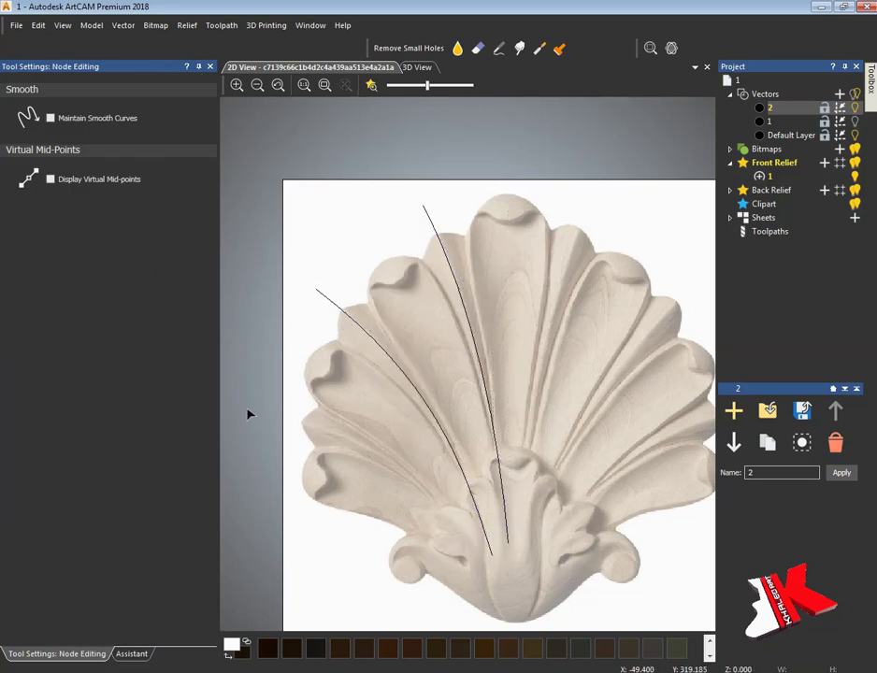
# Draw a third guide, about 330 mm long, from the shell's left edge to its base and bend it along the lower-left petals' groove.
pyautogui.click(134, 654)
pyautogui.click(18, 198)
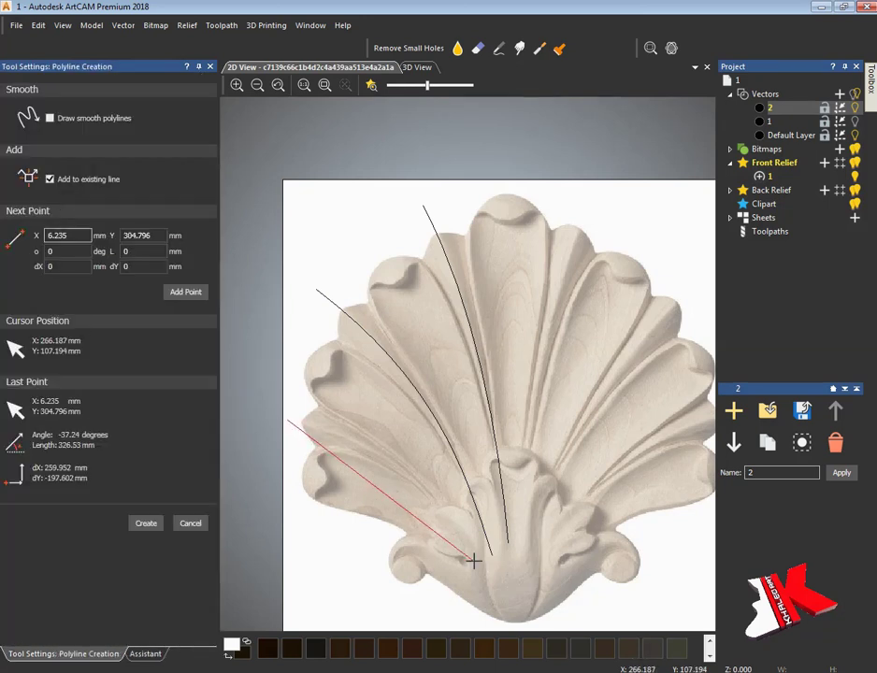
pyautogui.click(479, 565)
pyautogui.rightClick(476, 564)
pyautogui.click(382, 496)
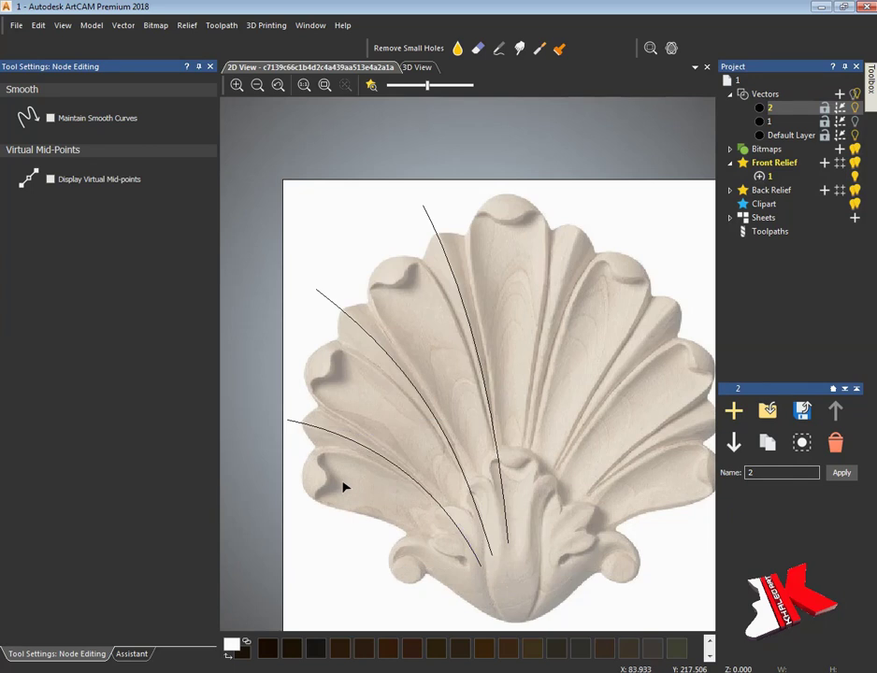
pyautogui.scroll(3, 344, 487)
pyautogui.scroll(-3, 483, 457)
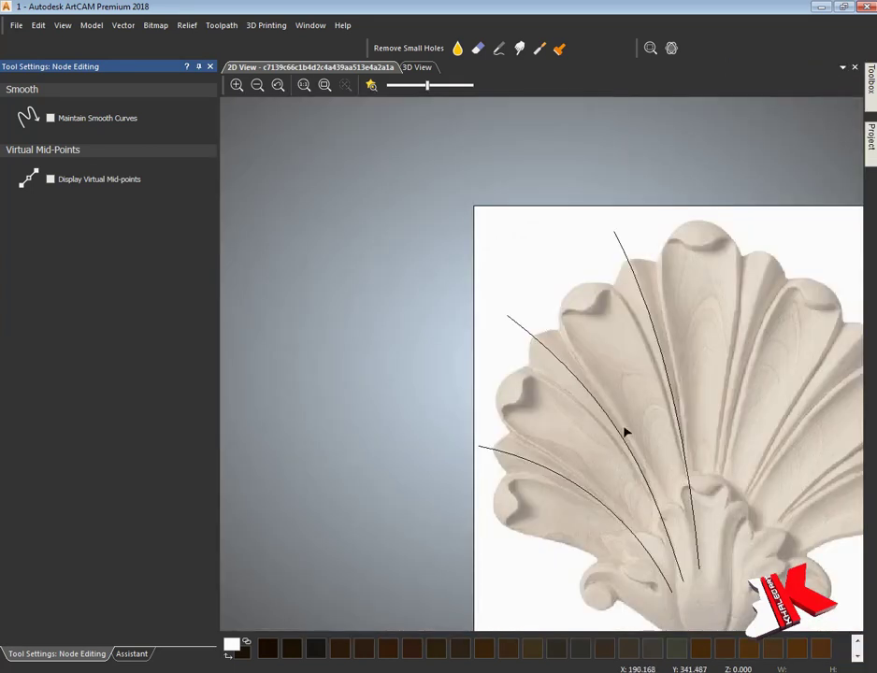
pyautogui.moveTo(626, 432); pyautogui.dragTo(451, 335, button='middle')
# Create a five-sided polygon about 70 mm wide and 66 mm tall in the empty area above the shell's left side, ready for node editing.
pyautogui.click(132, 653)
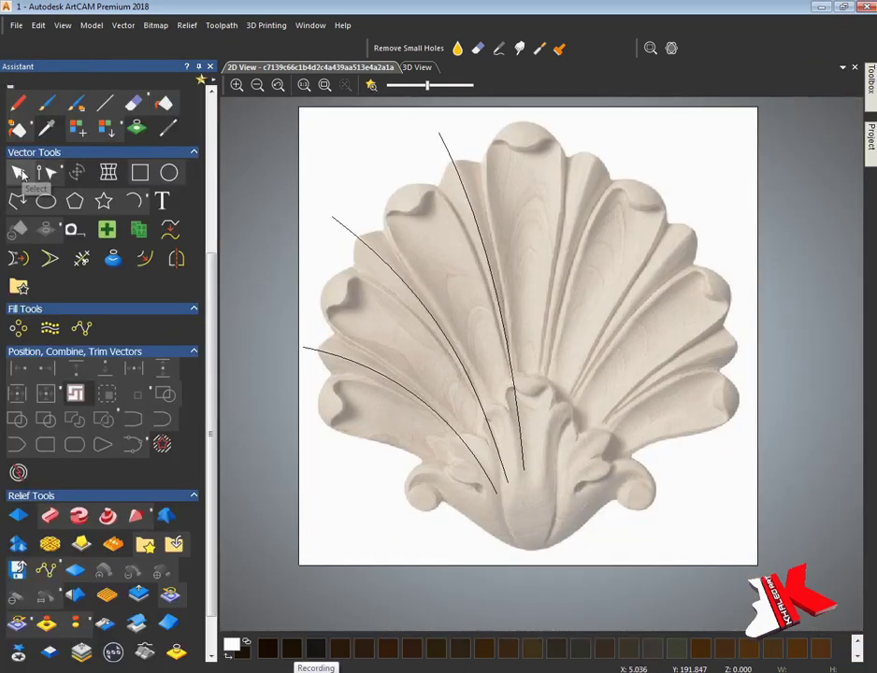
pyautogui.click(17, 199)
pyautogui.click(142, 653)
pyautogui.click(147, 174)
pyautogui.click(75, 200)
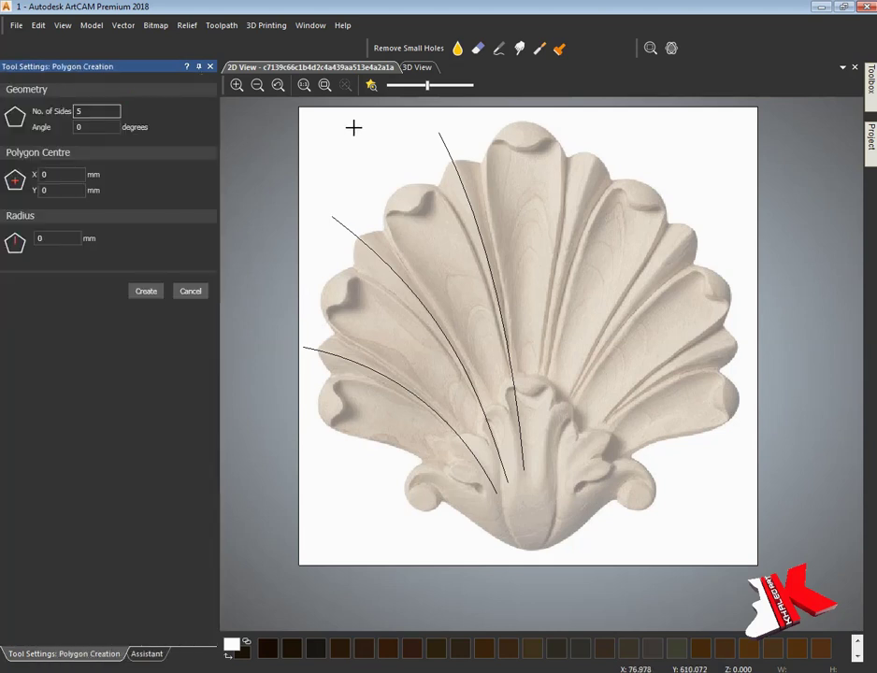
pyautogui.click(370, 145)
pyautogui.scroll(5, 372, 131)
pyautogui.doubleClick(344, 344)
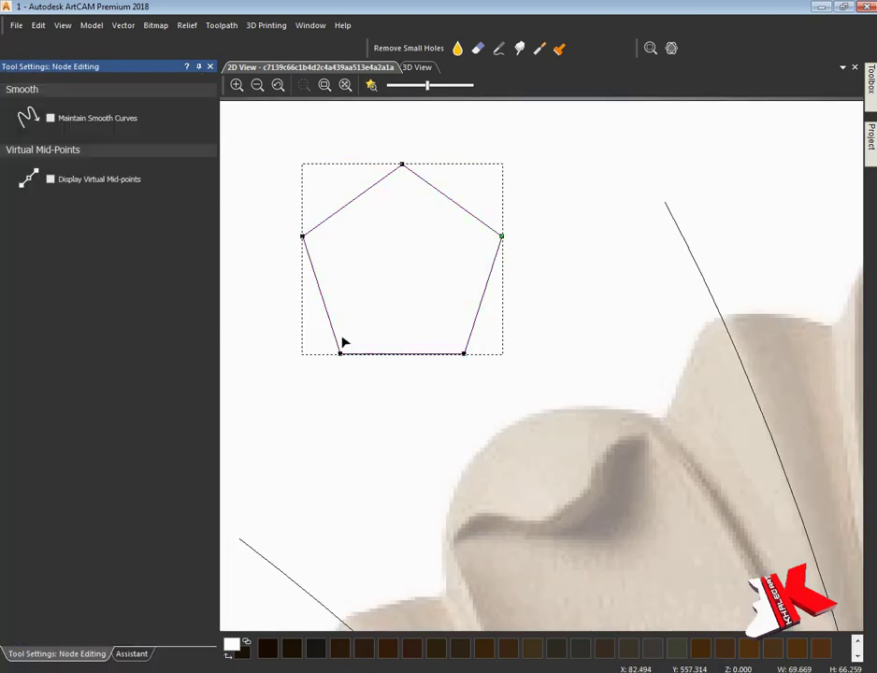
# Reduce the pentagon to an open inverted V about 70 mm wide and 25 mm tall, with an extra node on each side of its peak.
pyautogui.moveTo(293, 240); pyautogui.dragTo(508, 372)
pyautogui.press('Down')
pyautogui.press('Down')
pyautogui.press('Down')
pyautogui.press('Down')
pyautogui.press('Down')
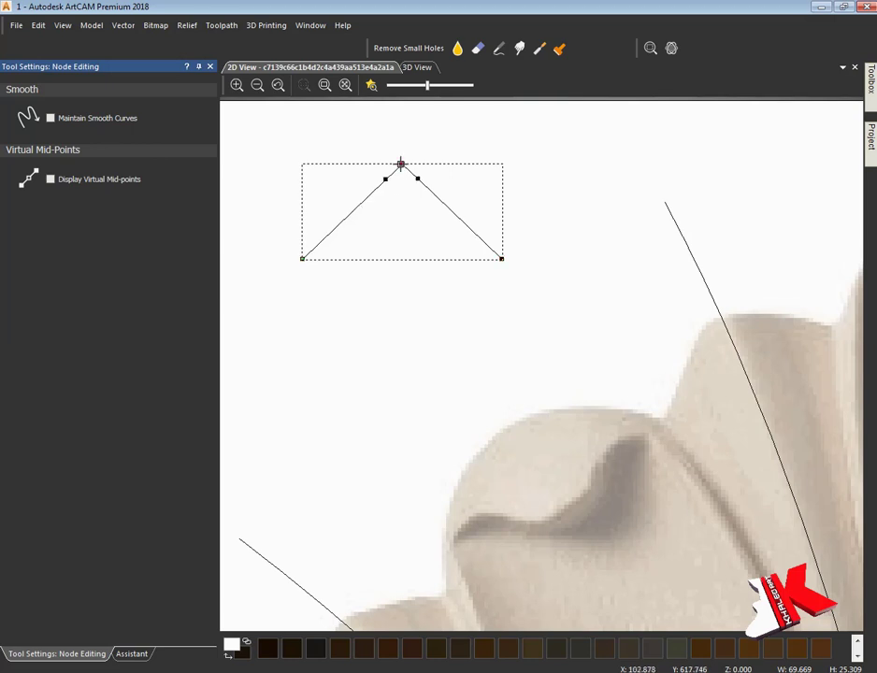
# Remove the peak node and smooth the remaining nodes into a rounded arch about 70 mm wide and 29 mm tall.
pyautogui.scroll(4, 403, 184)
pyautogui.press('s')
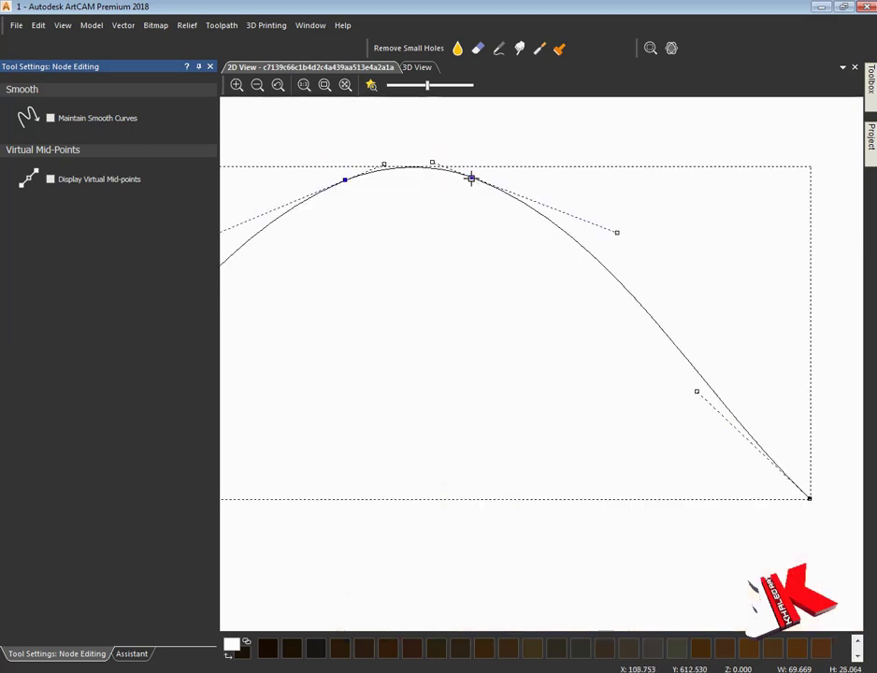
pyautogui.scroll(-6, 506, 347)
pyautogui.scroll(3, 549, 405)
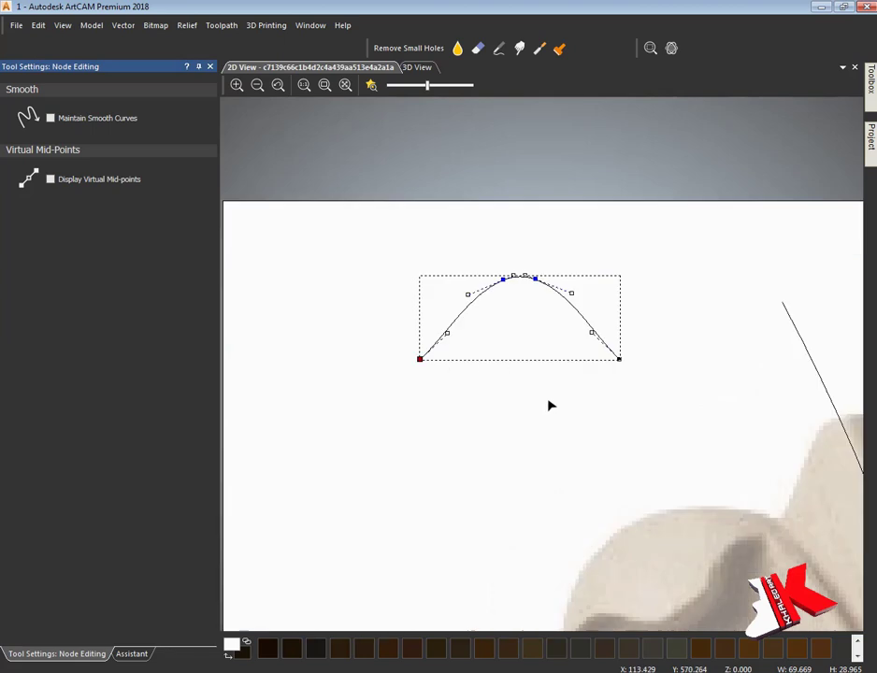
pyautogui.click(406, 478)
pyautogui.click(133, 655)
pyautogui.click(524, 279)
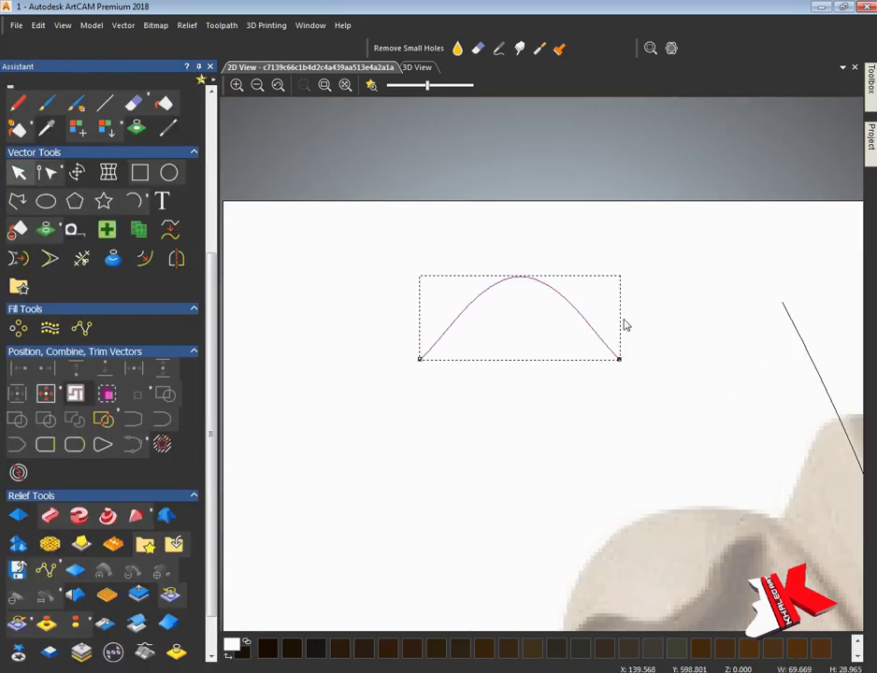
# Reshape the arch's left shoulder, adjusting its node handles so the curve flows smoothly into the peak.
pyautogui.press('n')
pyautogui.scroll(6, 519, 277)
pyautogui.scroll(3, 513, 394)
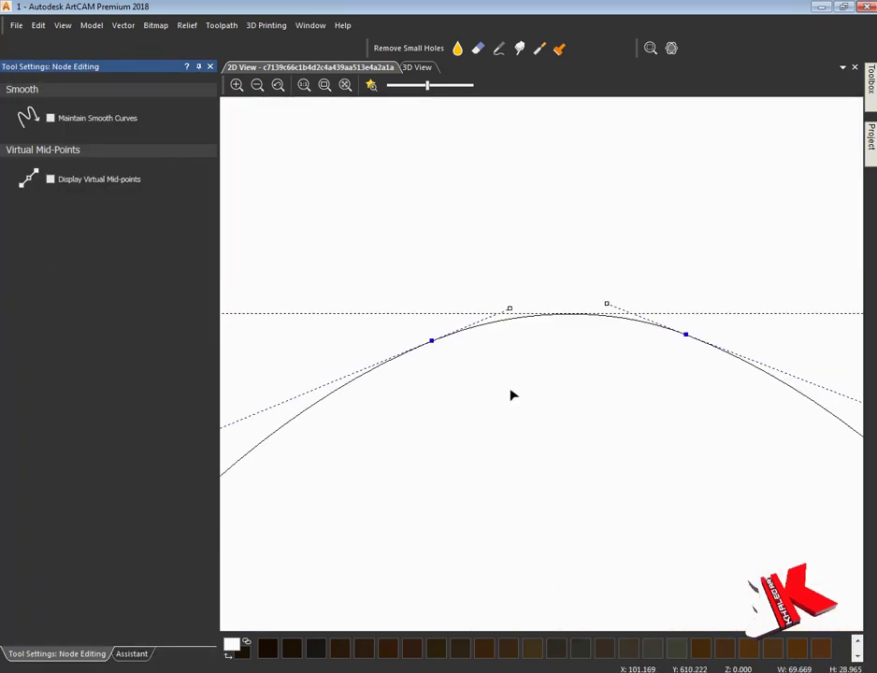
pyautogui.scroll(-3, 465, 348)
pyautogui.click(358, 491)
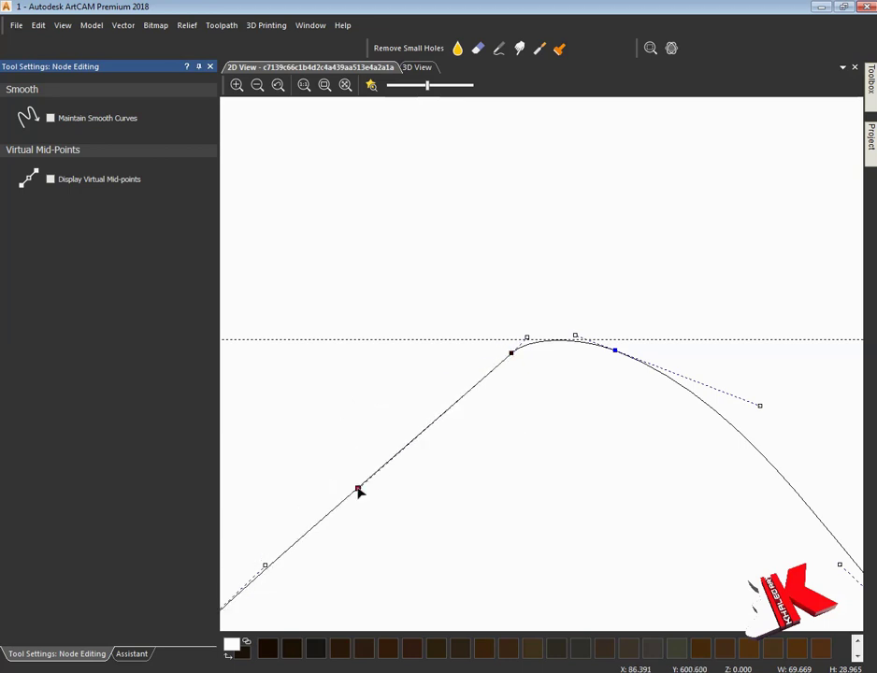
pyautogui.moveTo(533, 337); pyautogui.dragTo(554, 335)
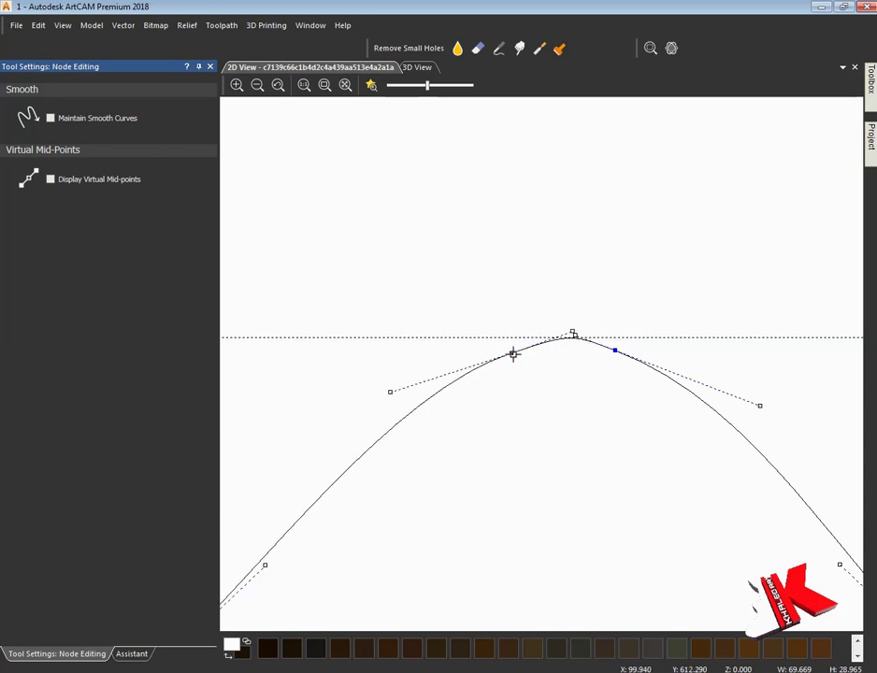
# Trim the arch to its left half, about 36 mm wide, with the end node level at the peak.
pyautogui.scroll(-5, 524, 388)
pyautogui.scroll(2, 535, 399)
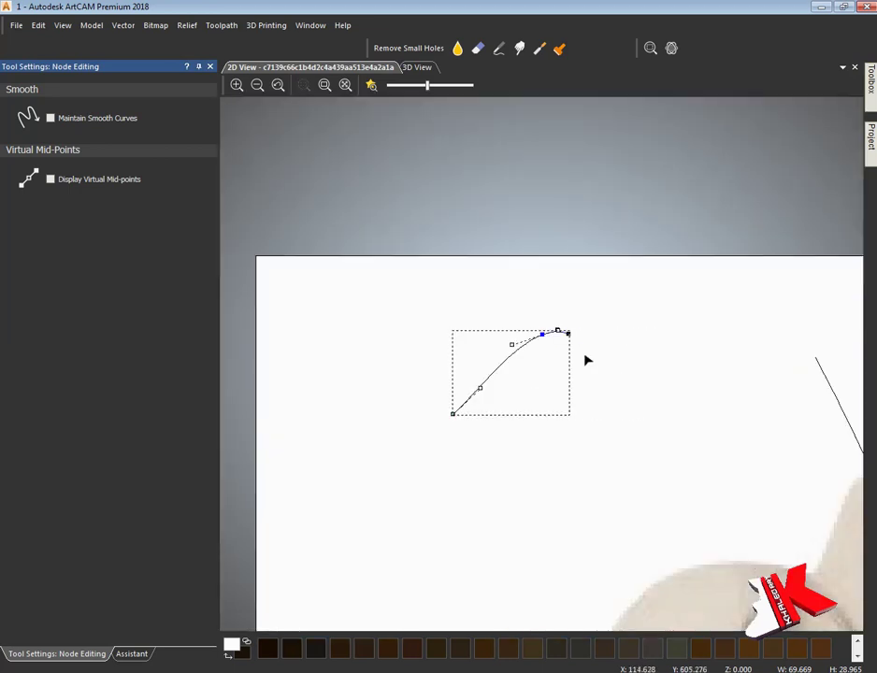
pyautogui.scroll(3, 586, 359)
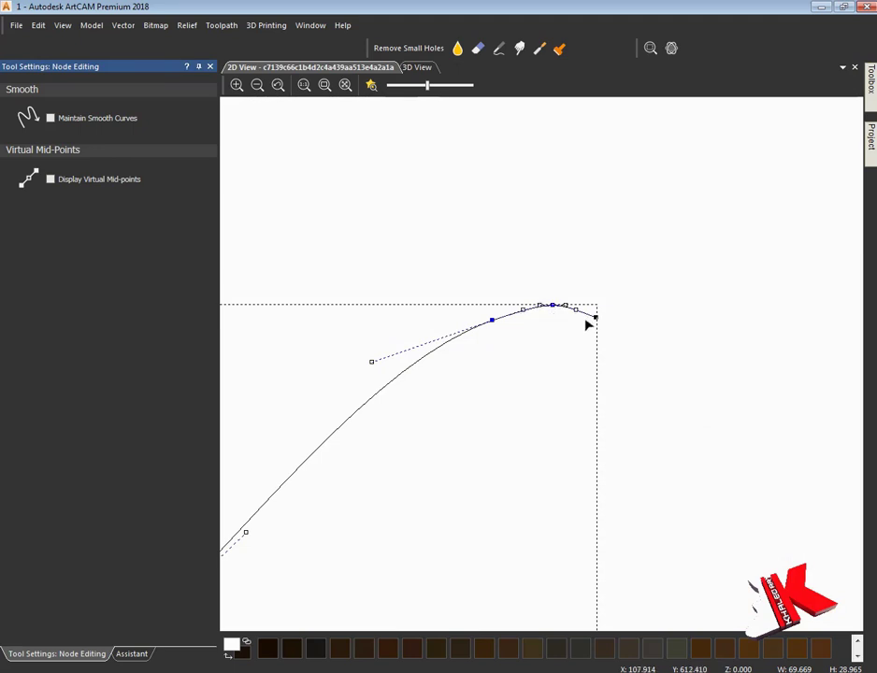
pyautogui.moveTo(552, 304); pyautogui.dragTo(485, 318)
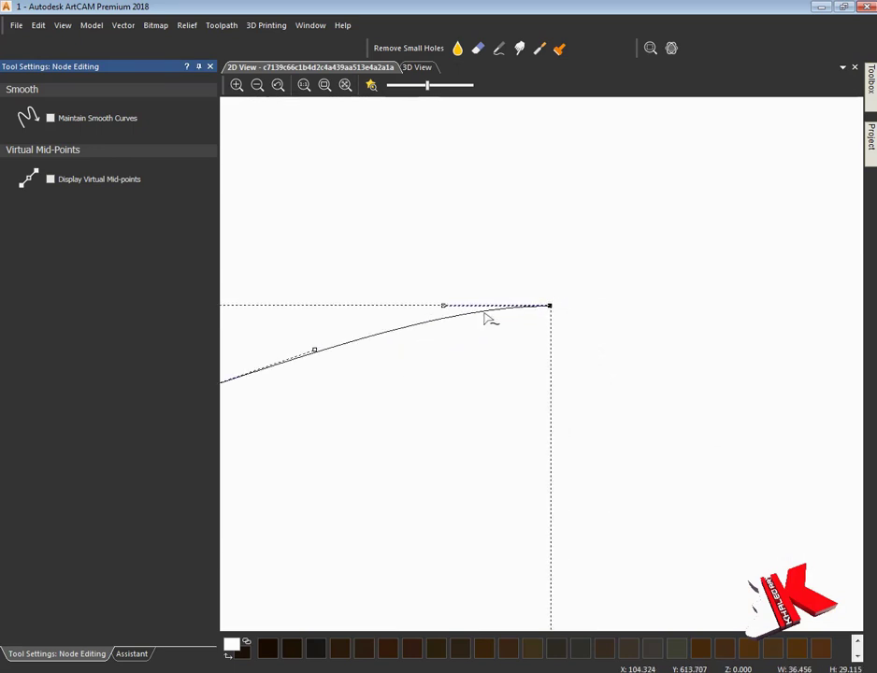
# Flare the half arch's lower end outward to form an S-curve about 41 mm wide and 29 mm tall.
pyautogui.click(483, 383)
pyautogui.scroll(-3, 493, 421)
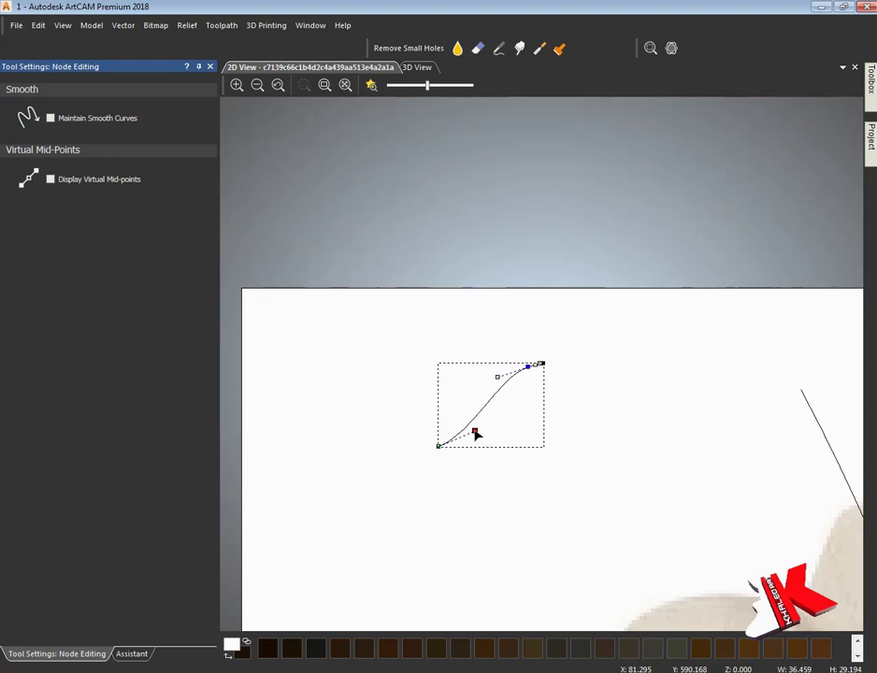
pyautogui.scroll(-2, 517, 478)
pyautogui.scroll(4, 495, 315)
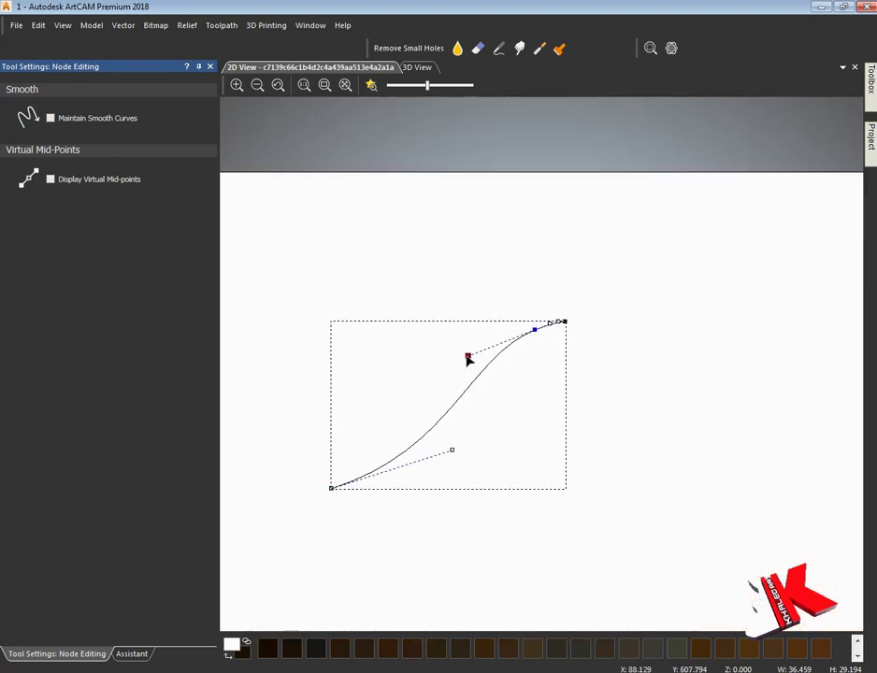
pyautogui.click(132, 654)
# Copy the S-curve, mirror the copy horizontally and place the mirrored half against the original's upper end.
pyautogui.click(413, 446)
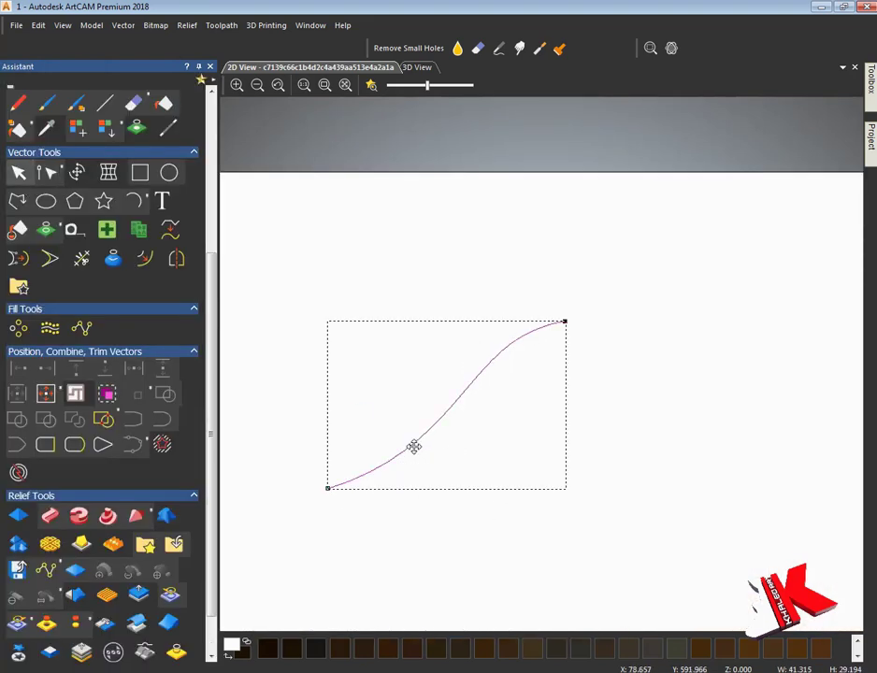
pyautogui.keyDown('ctrl'); pyautogui.moveTo(413, 447); pyautogui.dragTo(517, 447); pyautogui.keyUp('ctrl')
pyautogui.click(175, 258)
pyautogui.click(705, 293)
pyautogui.press('Escape')
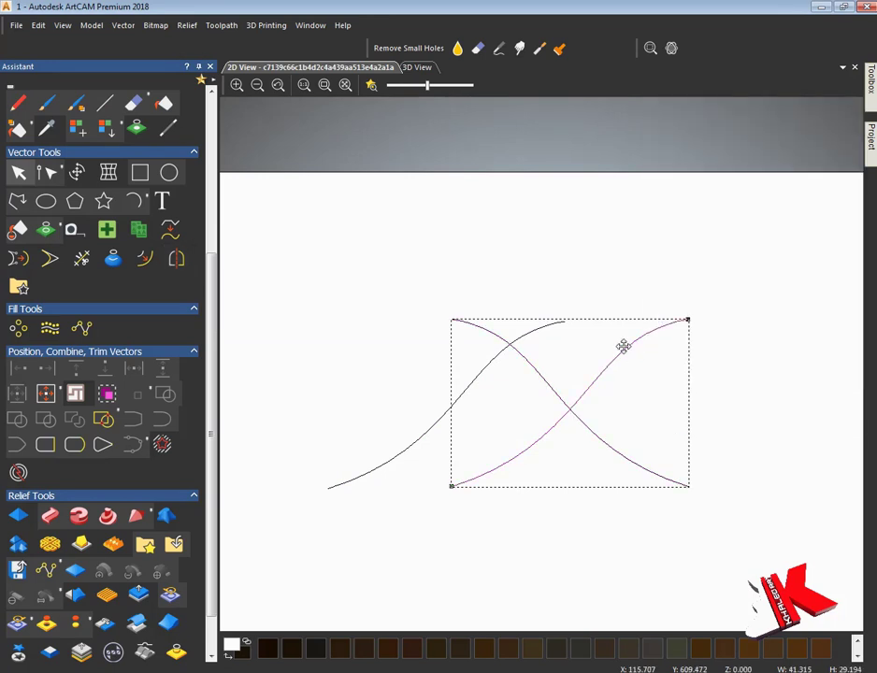
pyautogui.moveTo(451, 319); pyautogui.dragTo(565, 319)
# Join the two mirrored halves into one bell-shaped profile about 83 mm wide and 29 mm tall.
pyautogui.hotkey('ctrl', 'a')
pyautogui.rightClick(533, 380)
pyautogui.moveTo(611, 236)
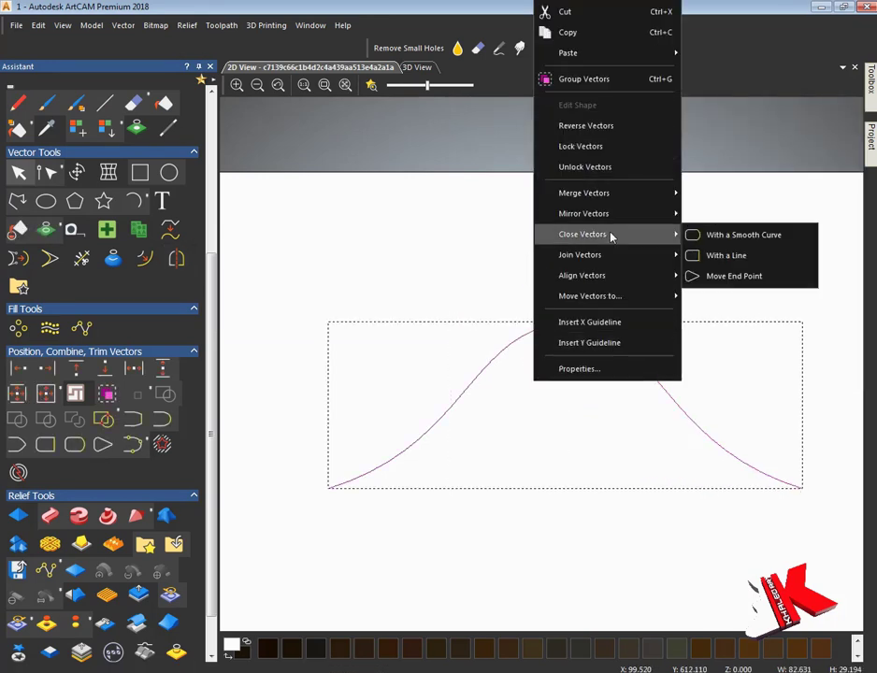
pyautogui.click(734, 276)
pyautogui.click(544, 332)
pyautogui.rightClick(588, 380)
pyautogui.moveTo(668, 237)
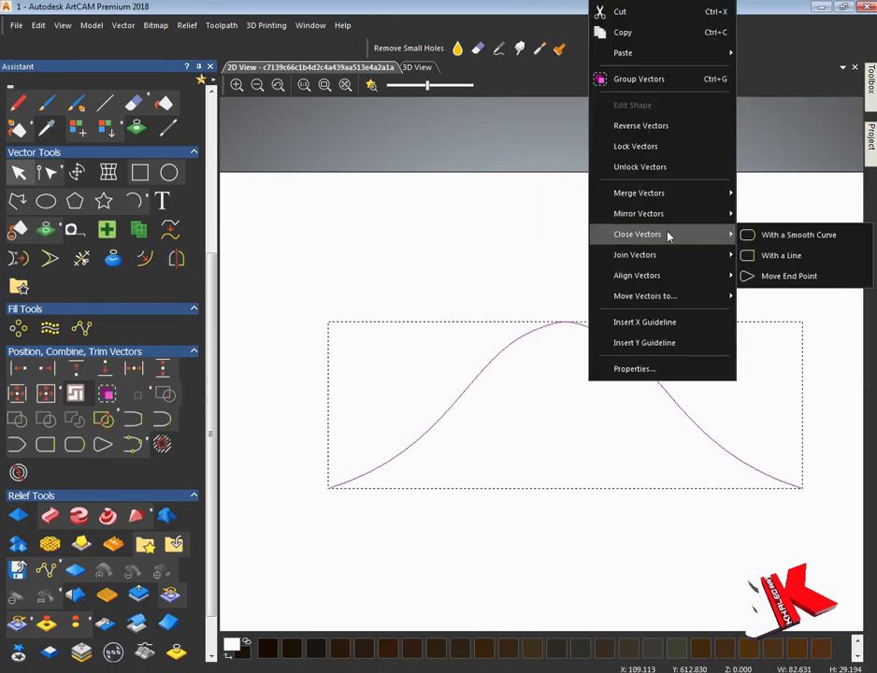
pyautogui.moveTo(645, 254)
pyautogui.click(542, 258)
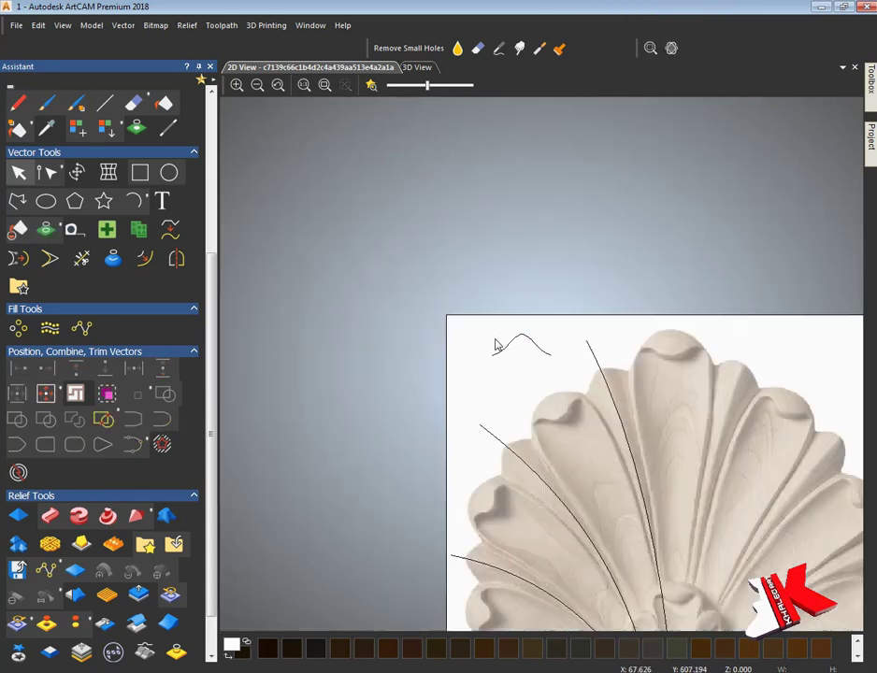
# Copy the bell profile below the original and scale the copy down to about 49 mm wide and 17 mm tall.
pyautogui.scroll(5, 497, 346)
pyautogui.click(568, 322)
pyautogui.keyDown('ctrl'); pyautogui.moveTo(568, 322); pyautogui.dragTo(568, 386); pyautogui.keyUp('ctrl')
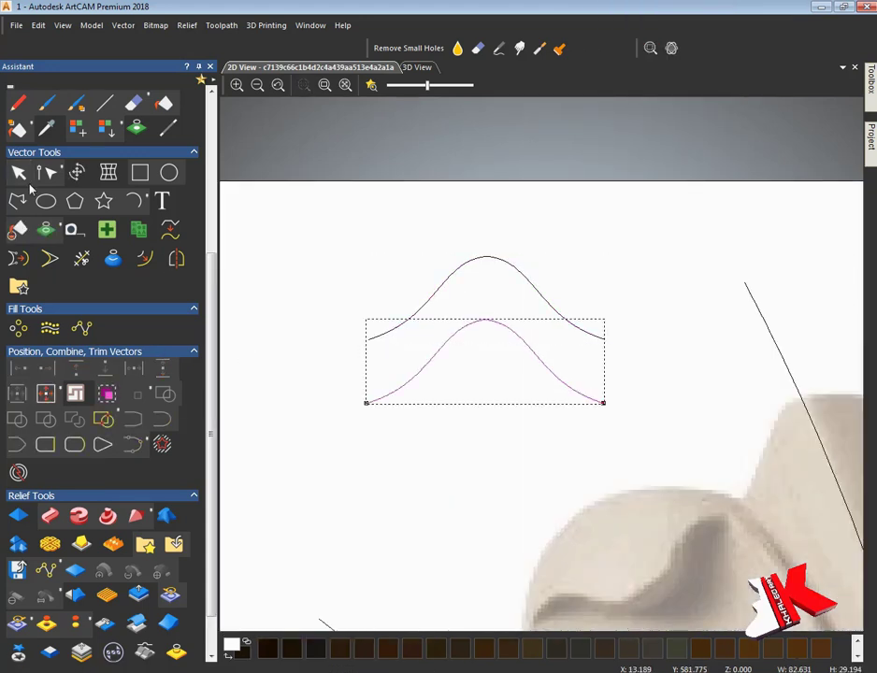
pyautogui.click(591, 376)
pyautogui.moveTo(603, 319); pyautogui.dragTo(511, 355)
pyautogui.press('Escape')
pyautogui.scroll(-3, 545, 405)
pyautogui.moveTo(452, 358); pyautogui.dragTo(535, 383)
pyautogui.scroll(-3, 592, 405)
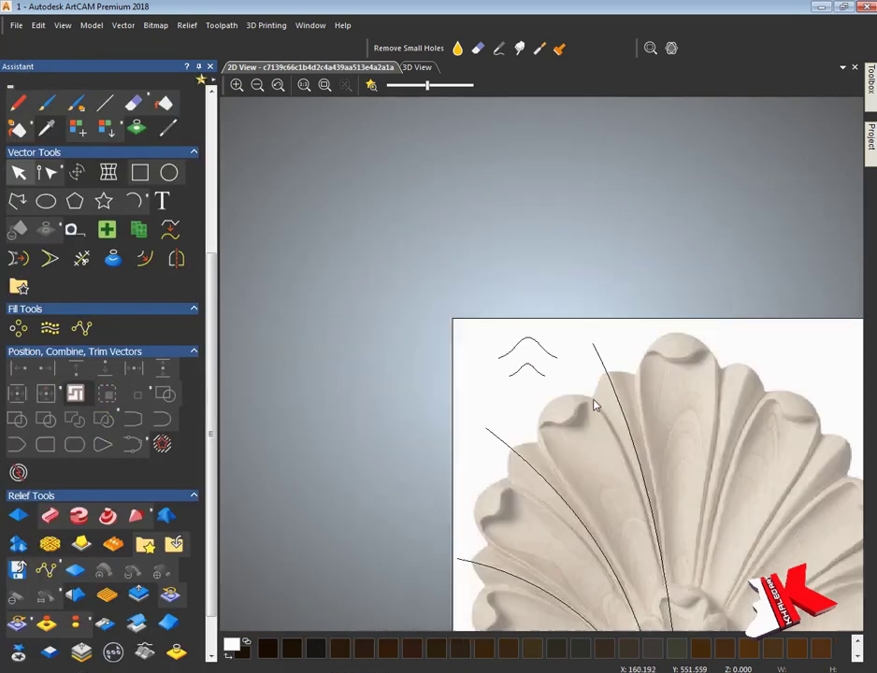
pyautogui.moveTo(531, 301); pyautogui.dragTo(477, 282, button='middle')
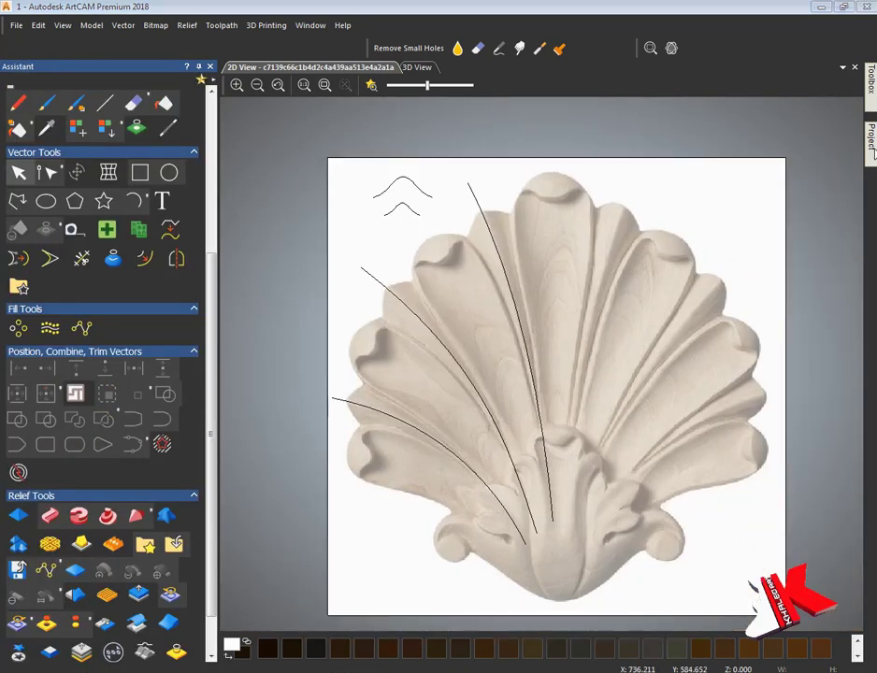
# Add a second layer to the front relief and view the model in 3D.
pyautogui.click(869, 137)
pyautogui.click(824, 163)
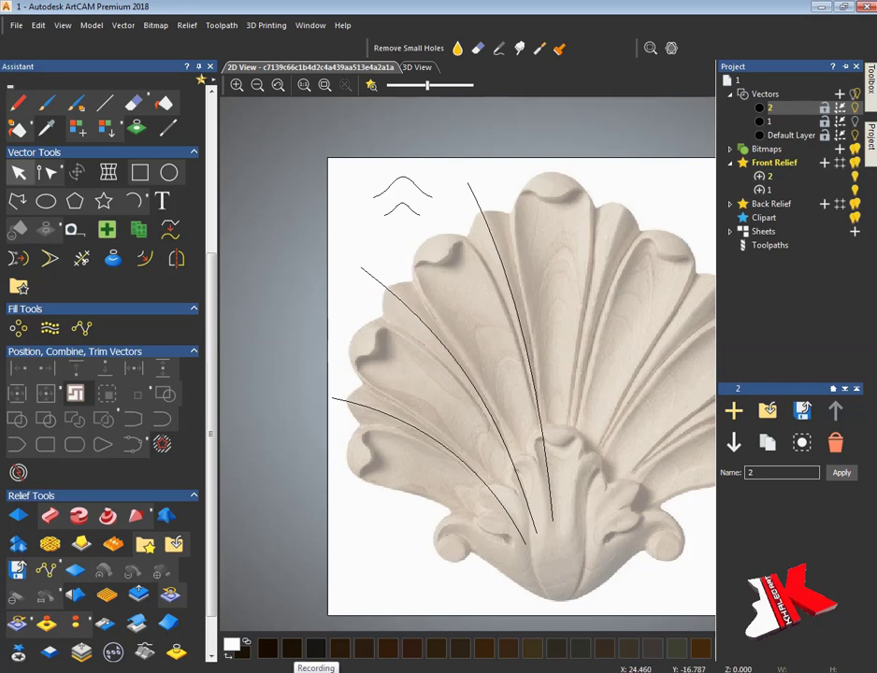
pyautogui.press('F3')
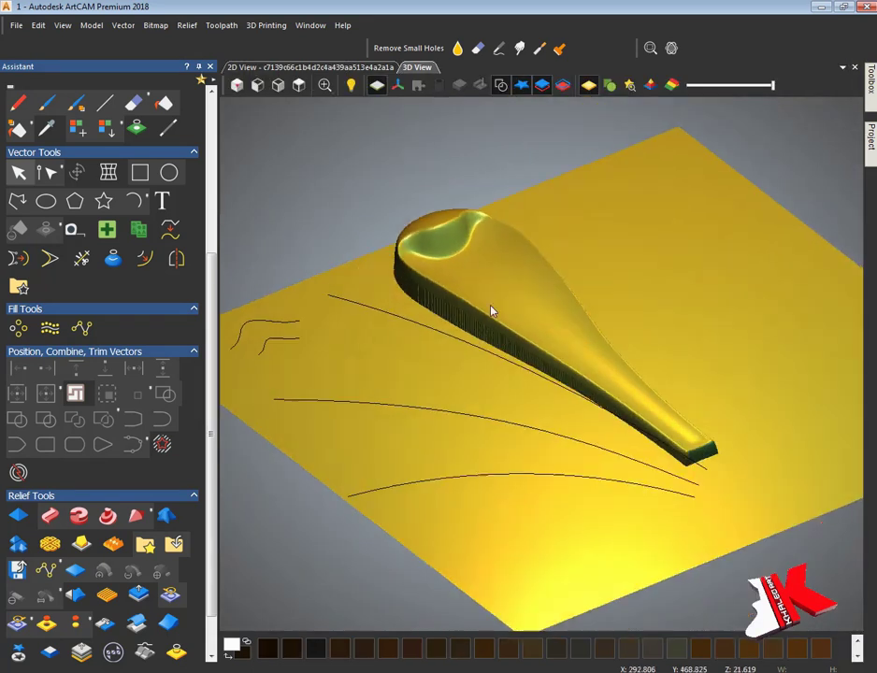
pyautogui.moveTo(492, 311); pyautogui.dragTo(373, 277)
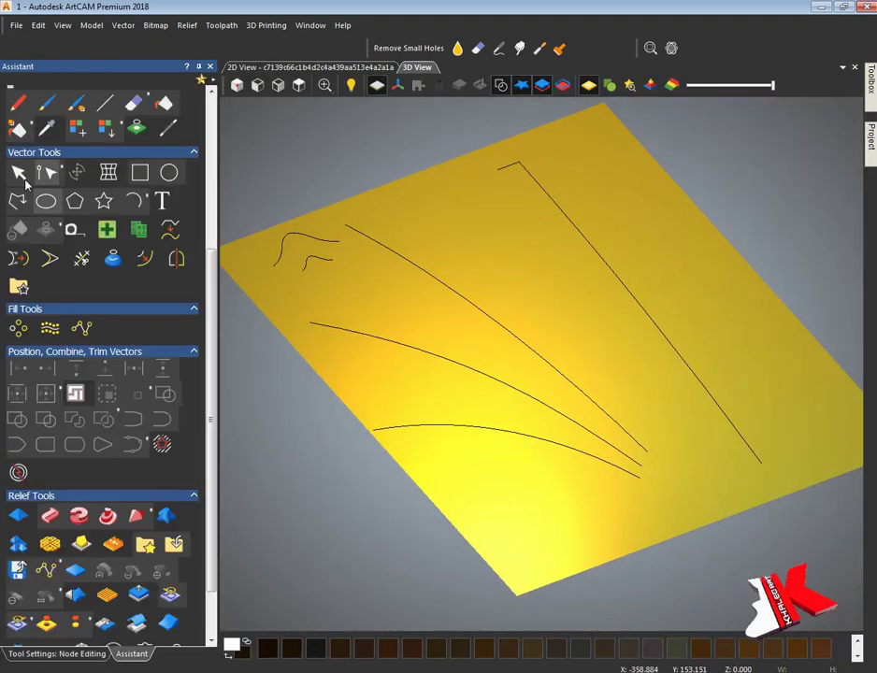
# Start an Extrude with the three curved guides as drive rails, the large bell as start profile and the small bell as end profile.
pyautogui.click(19, 173)
pyautogui.click(448, 286)
pyautogui.keyDown('shift'); pyautogui.click(441, 383); pyautogui.keyUp('shift')
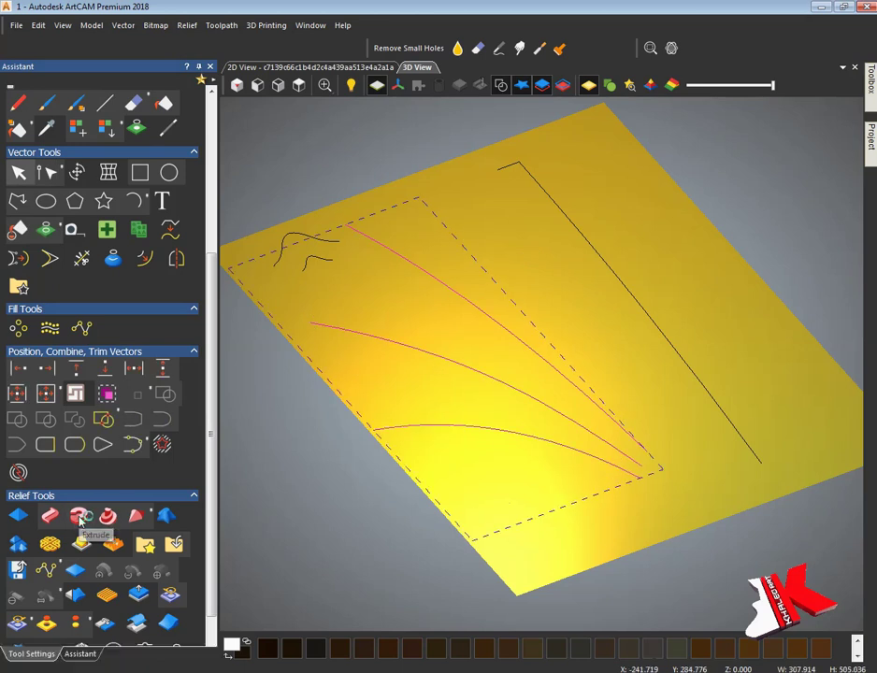
pyautogui.click(79, 547)
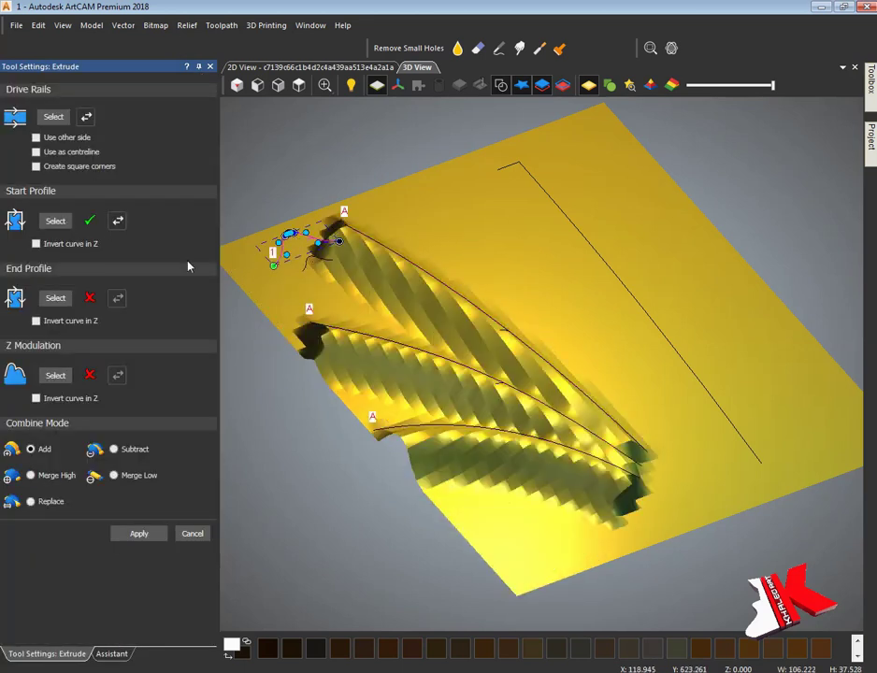
pyautogui.click(53, 301)
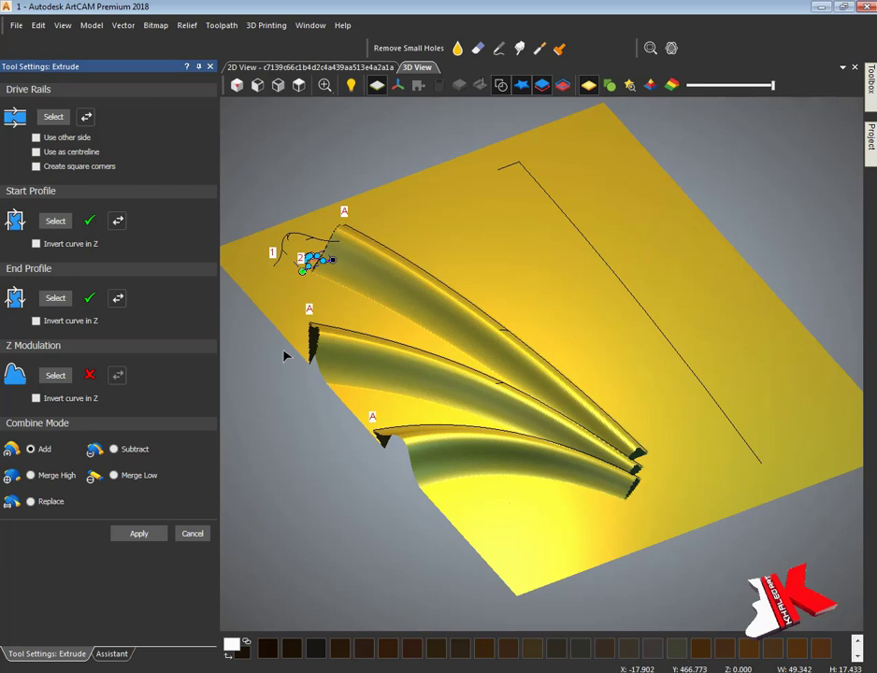
# Use the long bent line on the right as the Z modulation curve, apply the extrusion and close its settings.
pyautogui.click(640, 308)
pyautogui.click(56, 375)
pyautogui.moveTo(393, 374); pyautogui.dragTo(542, 408)
pyautogui.click(193, 533)
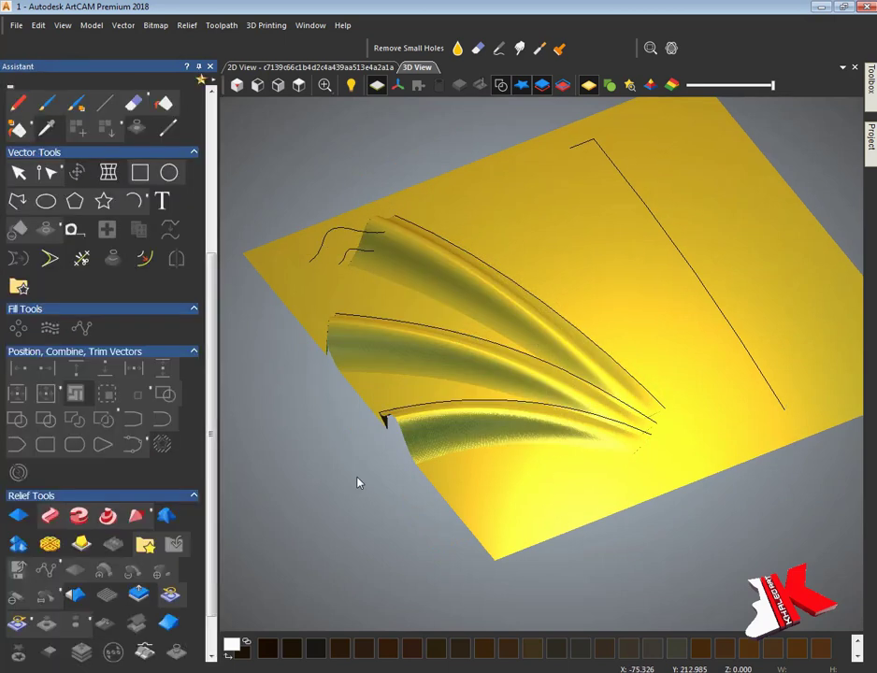
# Hide the vectors in 3D to inspect the three extruded ridges, and return to the 2D view.
pyautogui.click(500, 85)
pyautogui.moveTo(439, 243)
pyautogui.mouseDown()
pyautogui.moveTo(366, 378)
pyautogui.moveTo(432, 434)
pyautogui.moveTo(460, 503)
pyautogui.moveTo(519, 514)
pyautogui.moveTo(724, 503)
pyautogui.moveTo(525, 403)
pyautogui.moveTo(467, 318)
pyautogui.mouseUp()
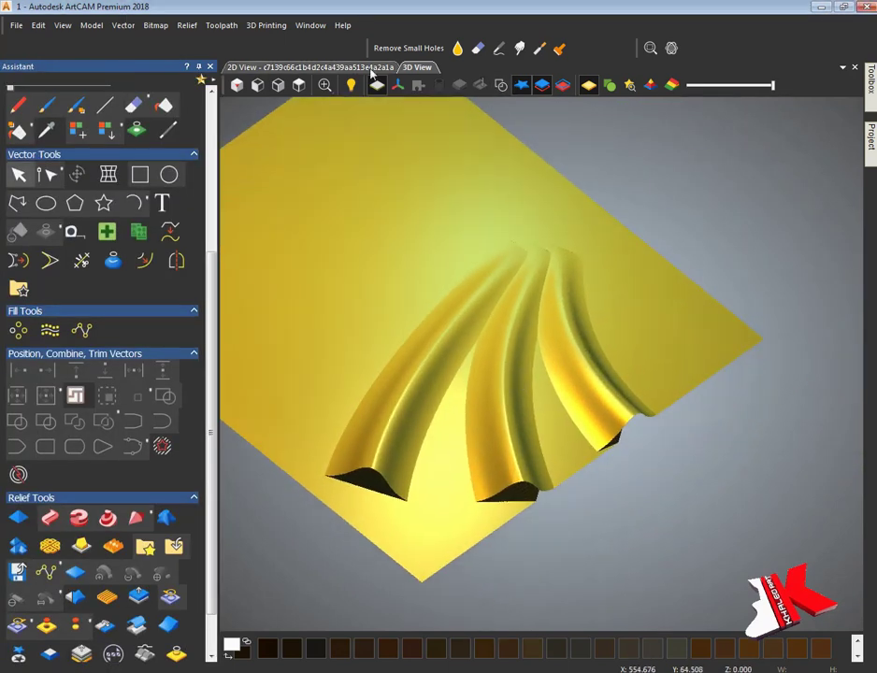
pyautogui.press('F2')
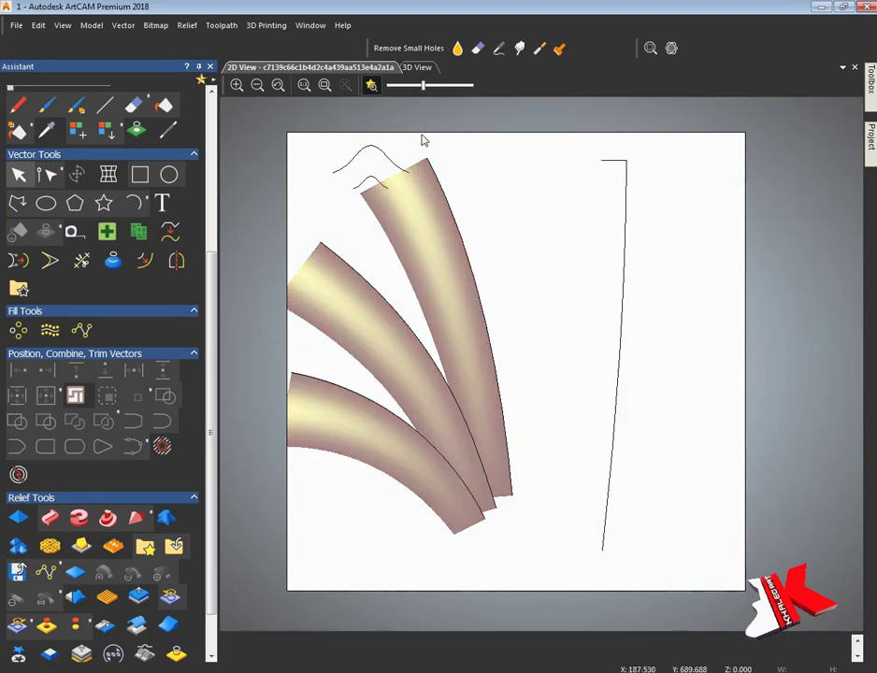
# Draw a closed polyline around the narrow petal just left of the central petal, reaching down to the shell's base.
pyautogui.scroll(2, 421, 139)
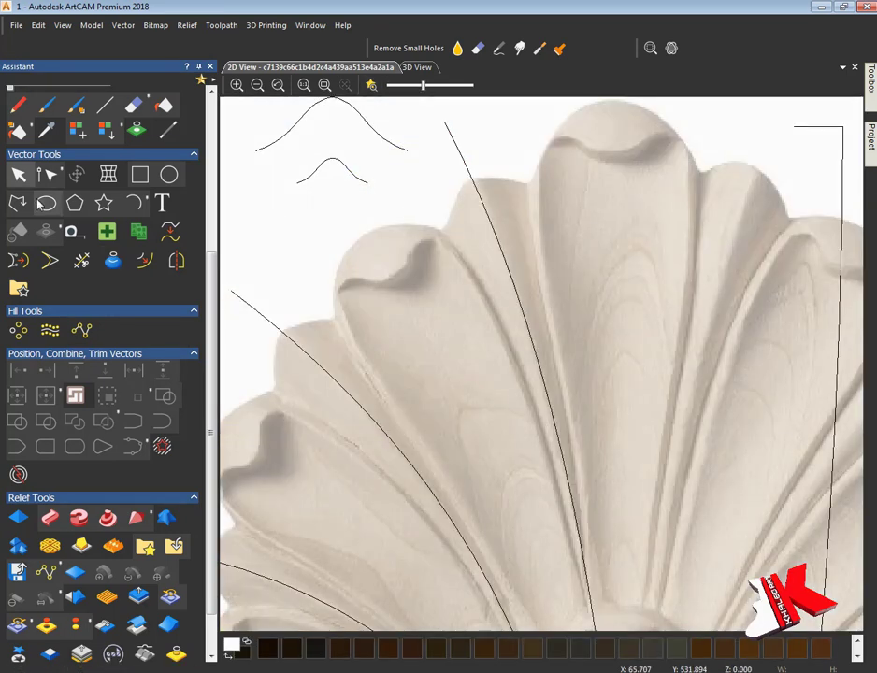
pyautogui.click(42, 201)
pyautogui.click(492, 178)
pyautogui.click(454, 199)
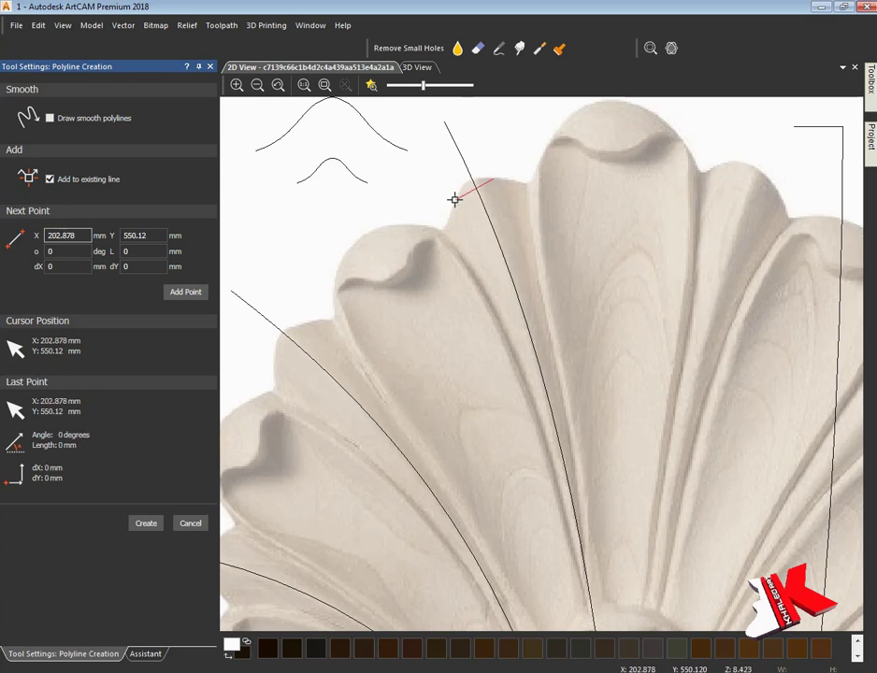
pyautogui.click(520, 430)
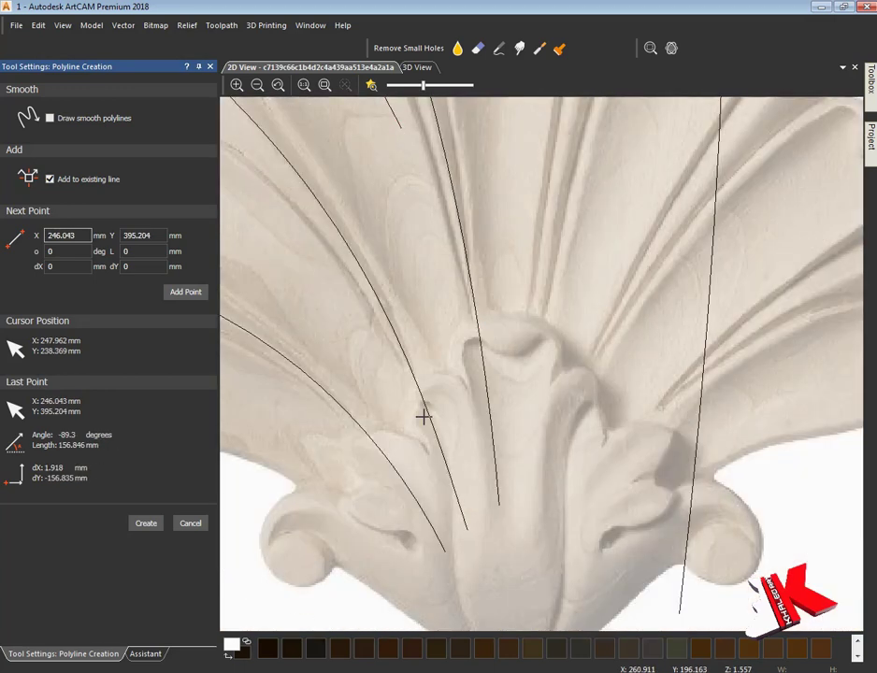
pyautogui.click(502, 489)
pyautogui.click(501, 550)
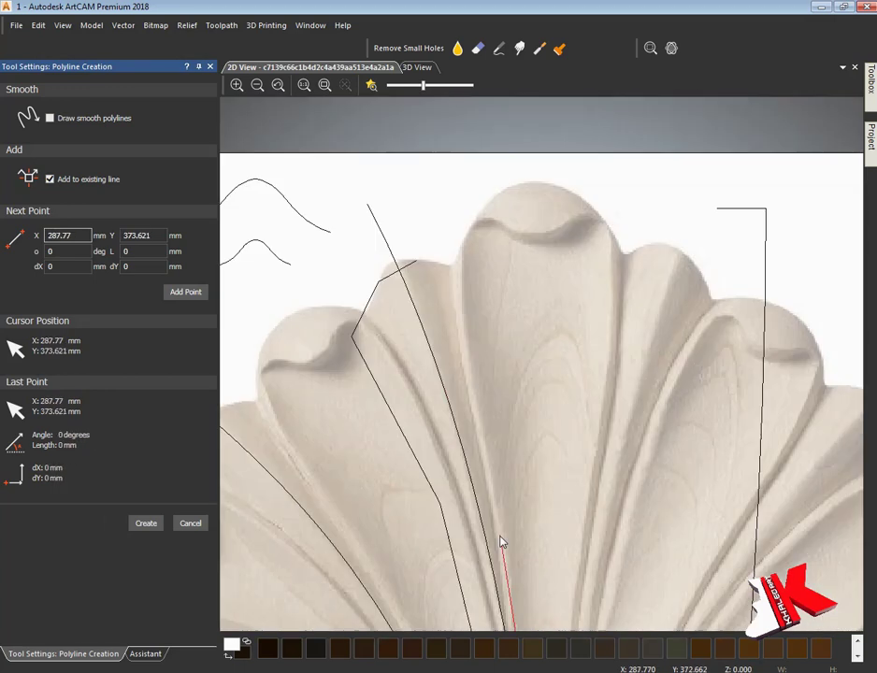
pyautogui.click(477, 269)
pyautogui.click(416, 261)
pyautogui.press('Escape')
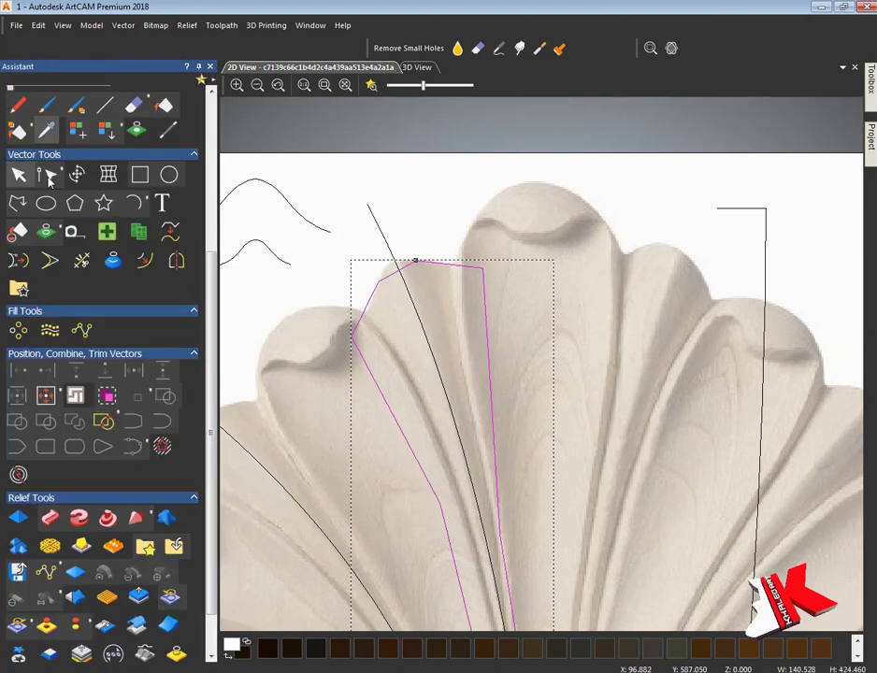
# Curve the outline's long sides and rounded top with node editing so that it follows the narrow petal.
pyautogui.press('n')
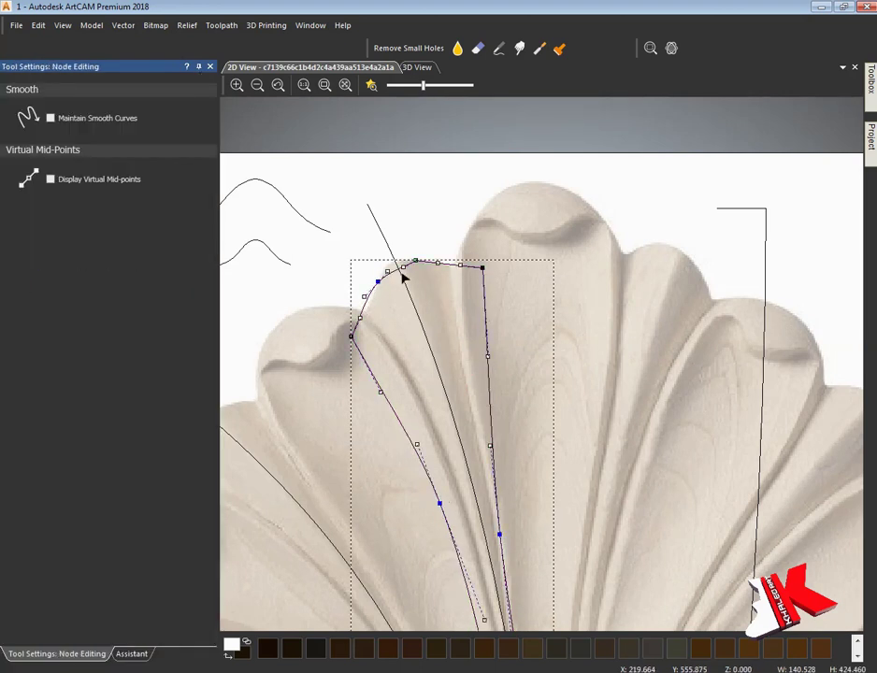
pyautogui.scroll(2, 425, 231)
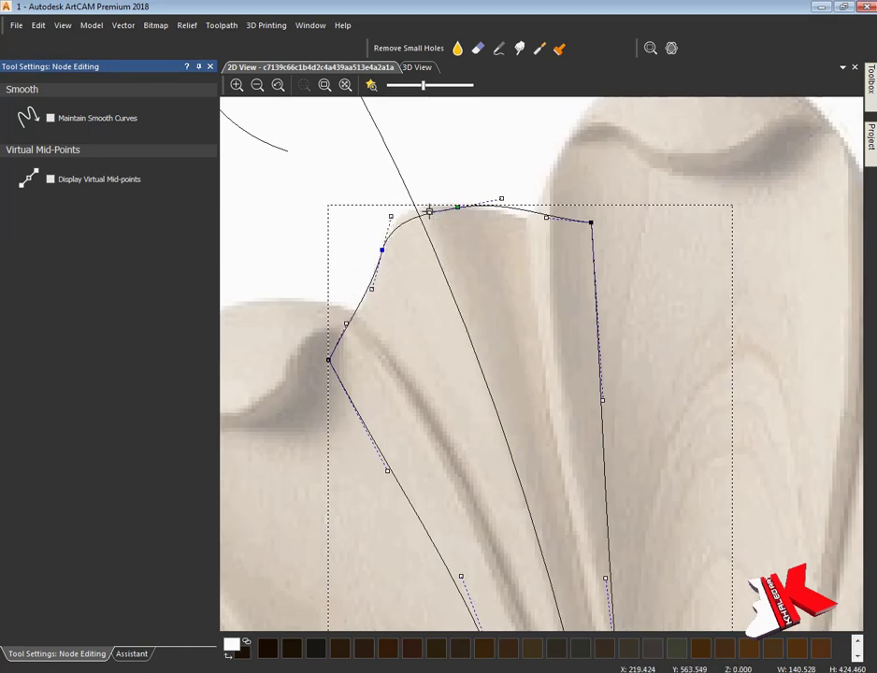
pyautogui.moveTo(590, 222); pyautogui.dragTo(574, 216)
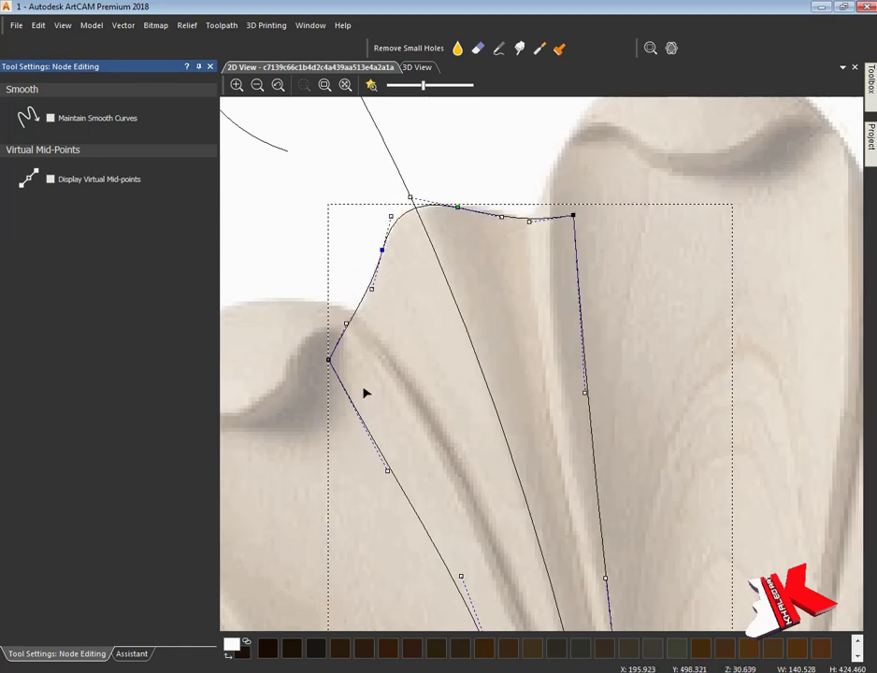
pyautogui.scroll(-6, 399, 227)
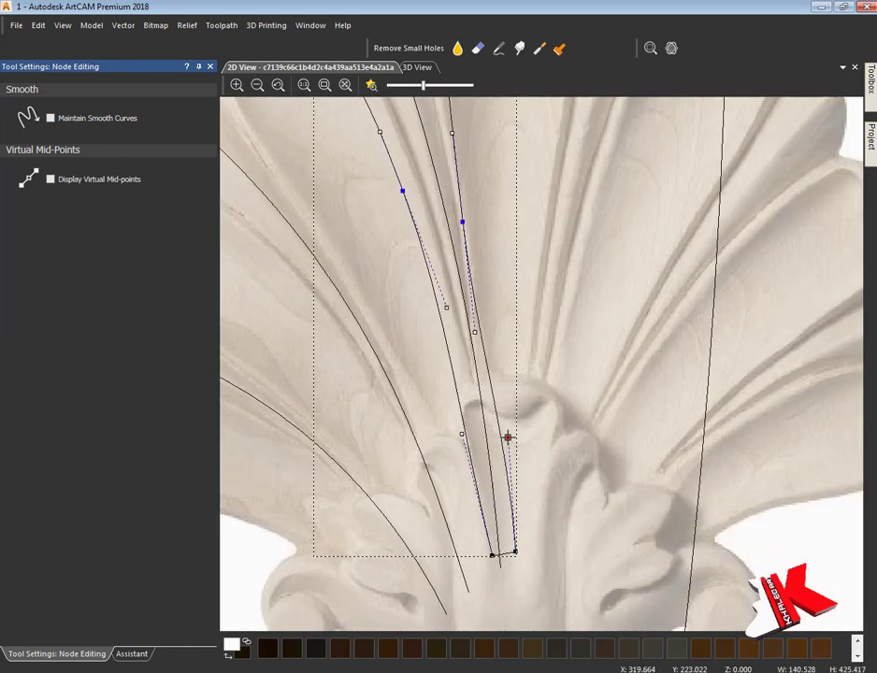
pyautogui.click(517, 378)
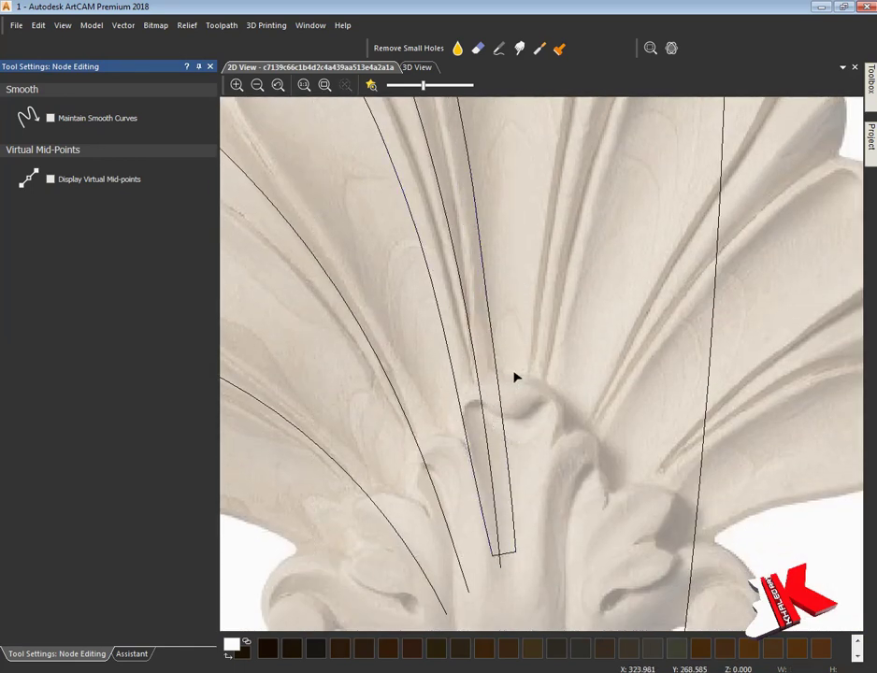
# Show the hidden vector layers over the relief's colour preview in the 2D view.
pyautogui.click(371, 84)
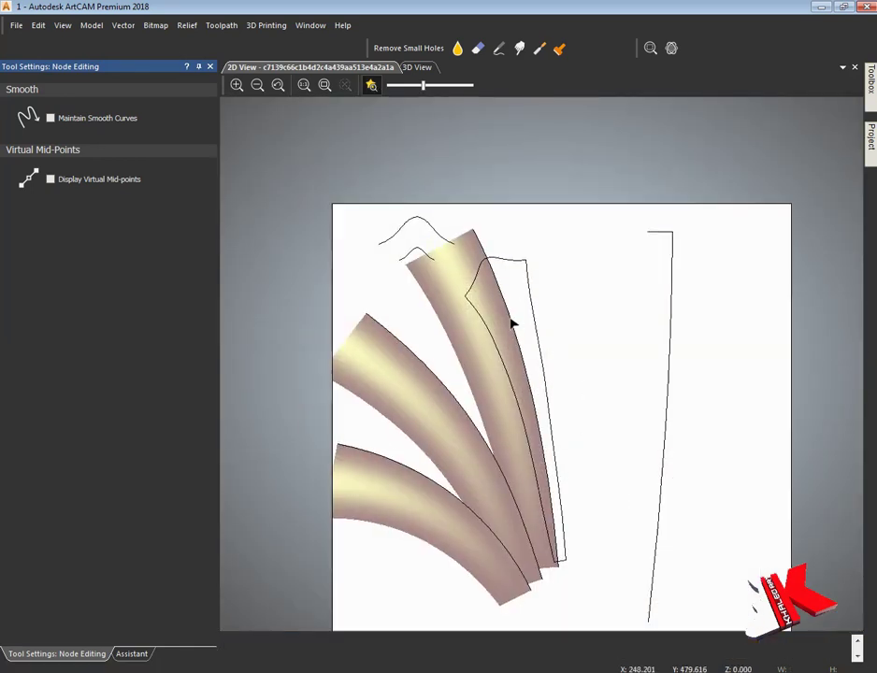
pyautogui.click(371, 84)
pyautogui.click(371, 84)
pyautogui.click(869, 135)
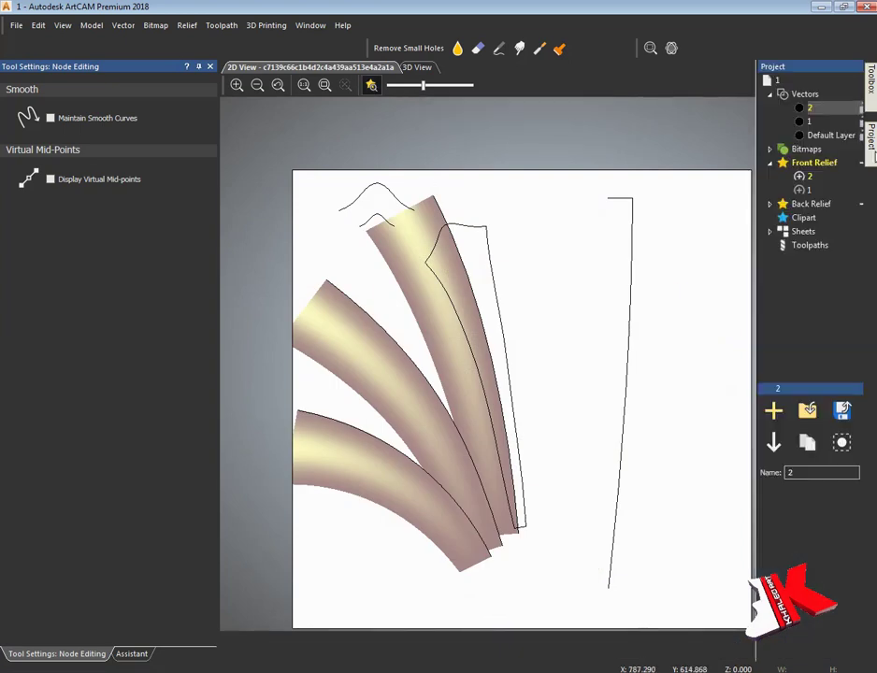
pyautogui.click(853, 123)
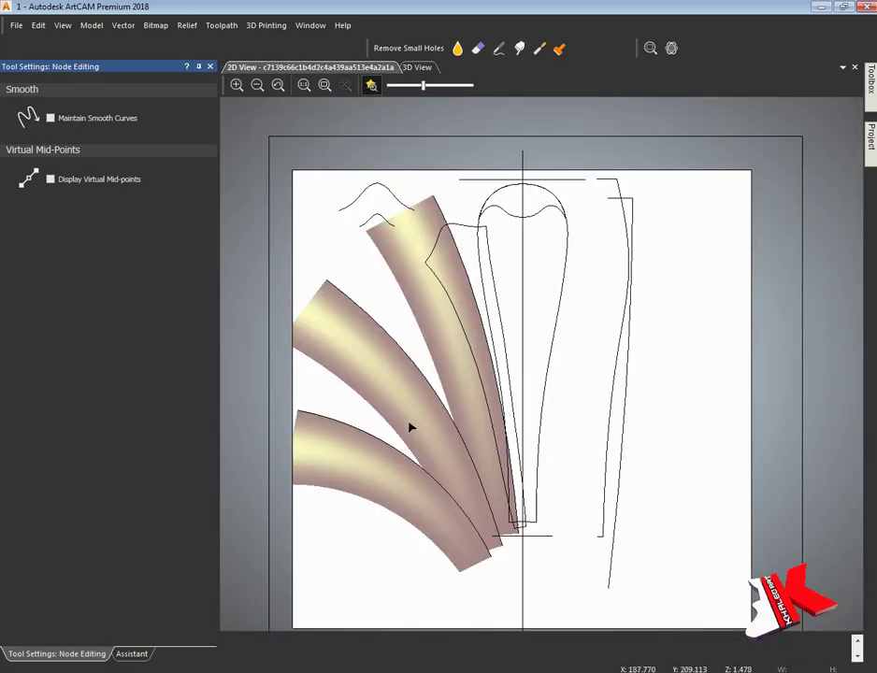
pyautogui.click(371, 84)
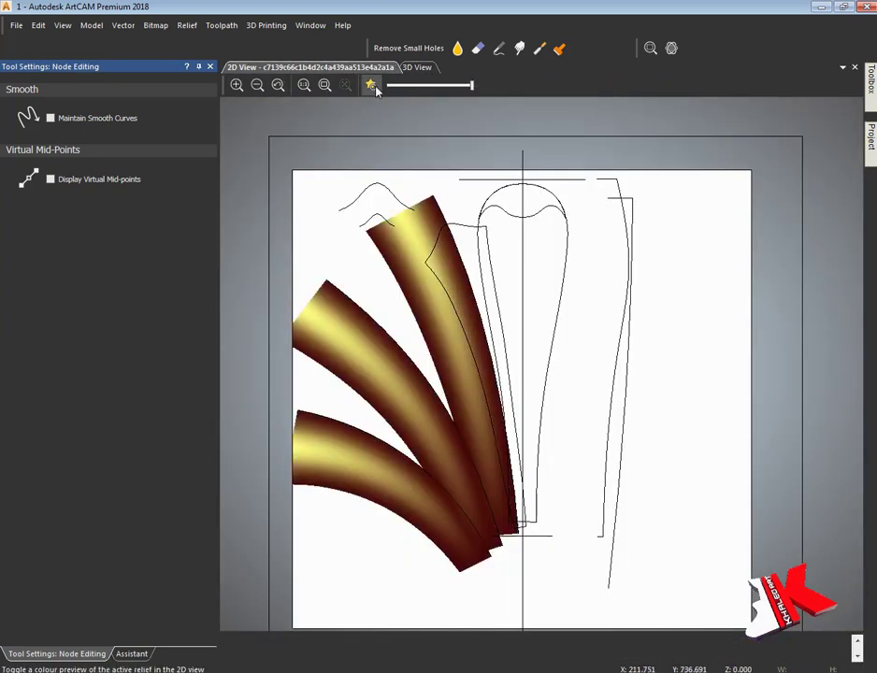
# Display the vectors in the 3D view and reset the relief of layer 2.
pyautogui.click(419, 68)
pyautogui.click(502, 85)
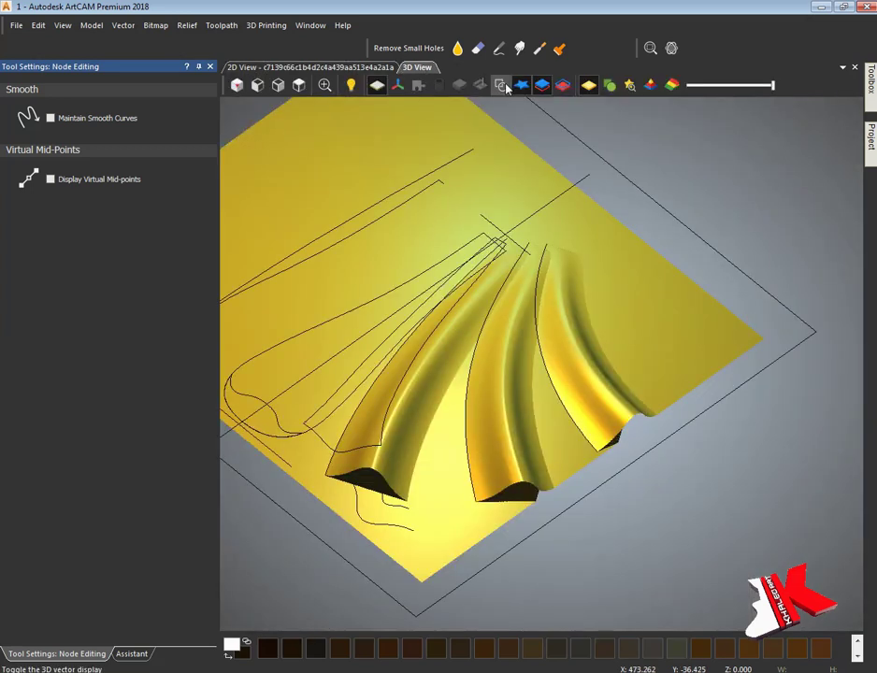
pyautogui.scroll(3, 473, 336)
pyautogui.scroll(-1, 474, 336)
pyautogui.click(132, 654)
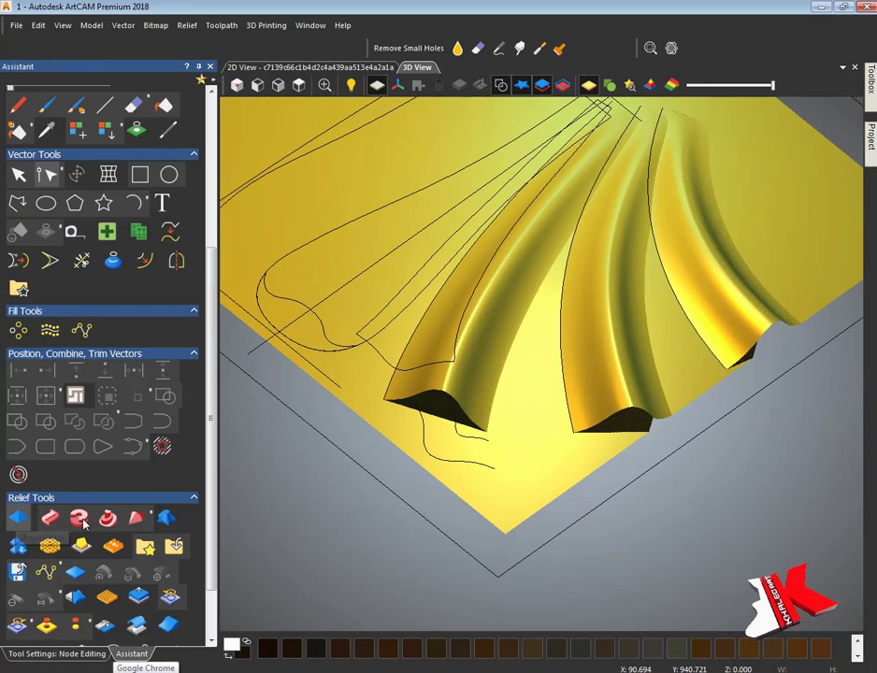
pyautogui.moveTo(869, 161)
pyautogui.click(77, 575)
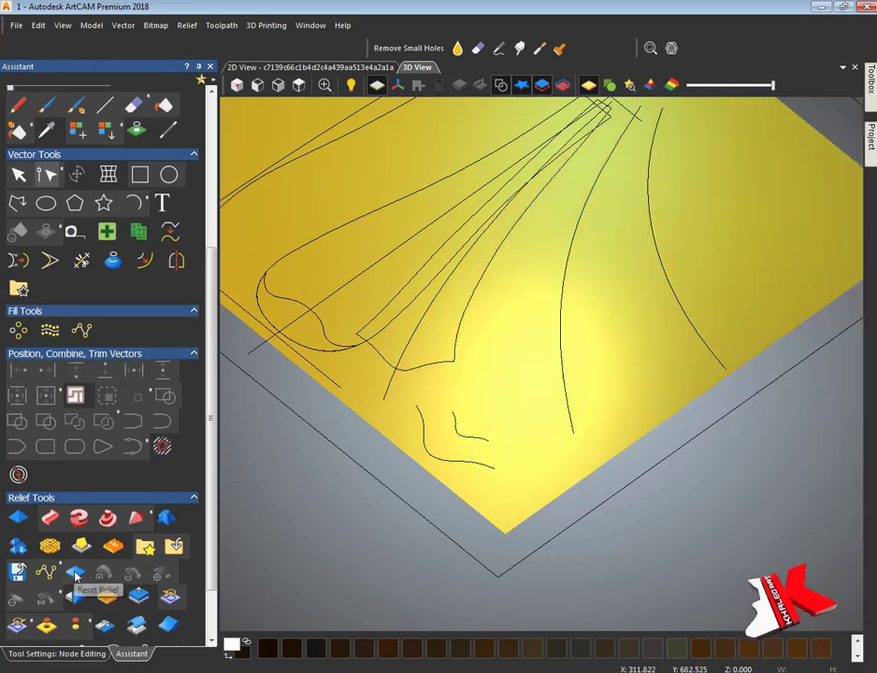
# Set up a new Extrude with the three curved guides as drive rails, the large bell as start and small bell as end profile.
pyautogui.click(388, 392)
pyautogui.keyDown('shift'); pyautogui.click(572, 420); pyautogui.keyUp('shift')
pyautogui.keyDown('shift'); pyautogui.click(695, 332); pyautogui.keyUp('shift')
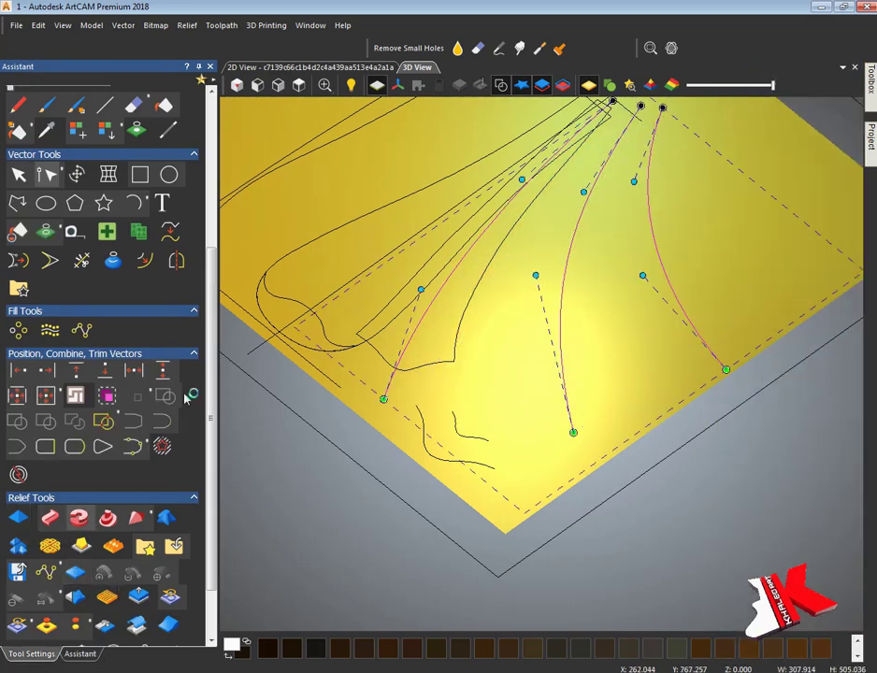
pyautogui.click(49, 517)
pyautogui.click(53, 116)
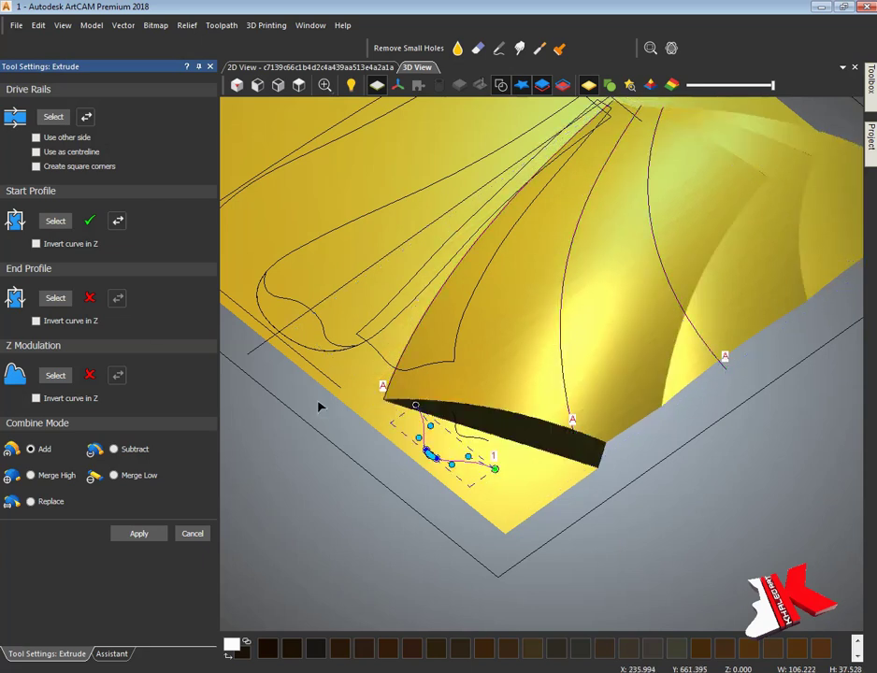
pyautogui.click(55, 298)
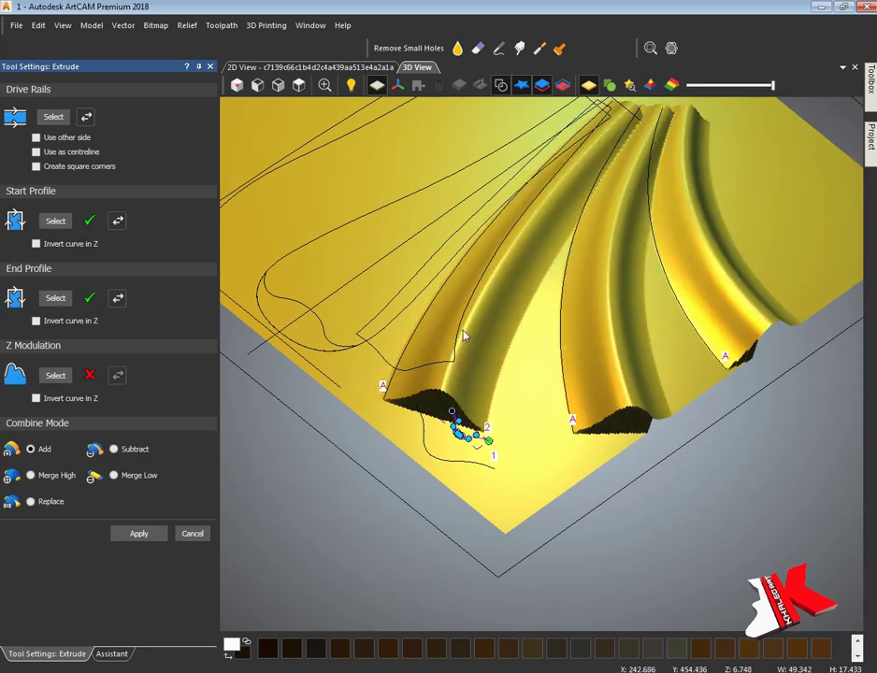
# Assign the long bent line as the Z modulation curve and use the drive rails as centrelines.
pyautogui.moveTo(341, 246); pyautogui.dragTo(465, 213)
pyautogui.click(55, 375)
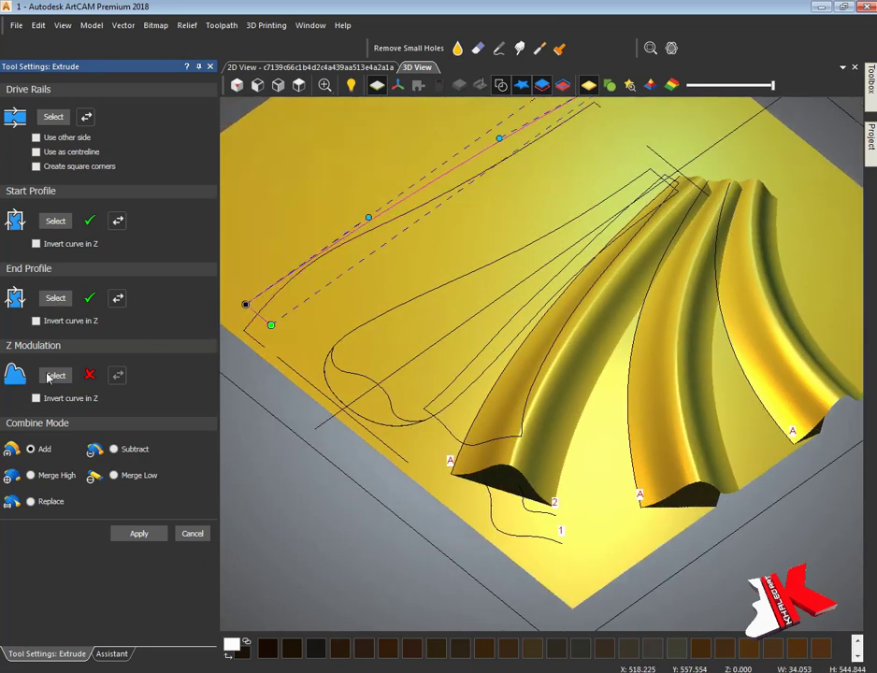
pyautogui.click(37, 151)
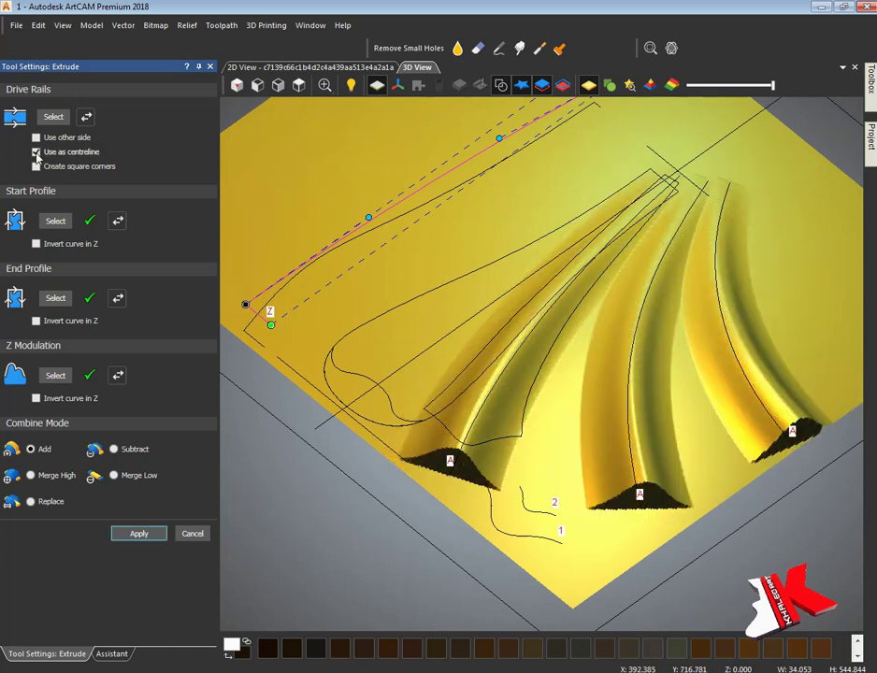
pyautogui.click(37, 152)
pyautogui.click(38, 153)
# Move the lower corner node of the Z modulation line outward so the ridges keep some height at their narrow ends.
pyautogui.moveTo(331, 441); pyautogui.dragTo(722, 467)
pyautogui.scroll(10, 723, 467)
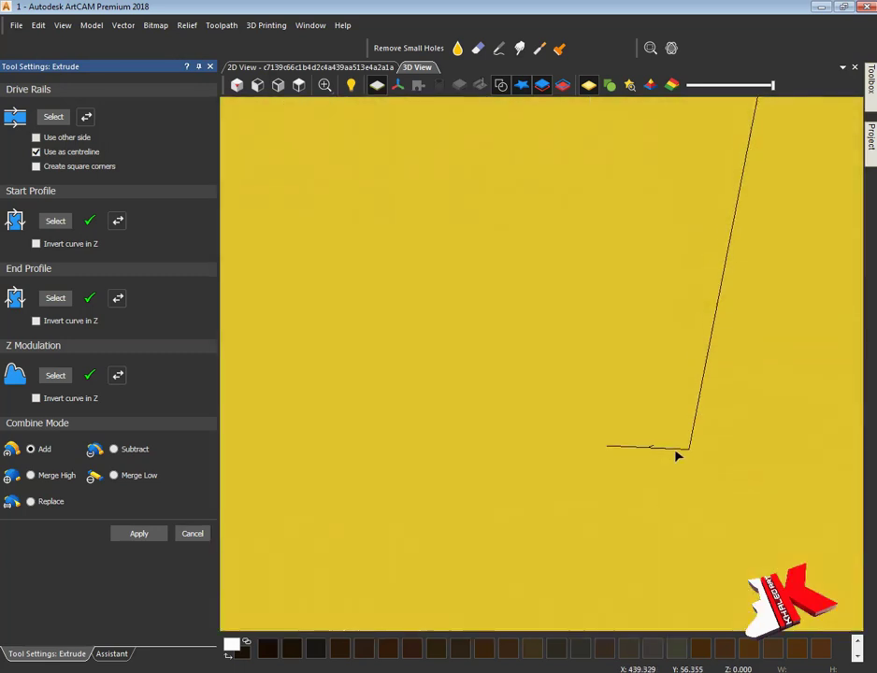
pyautogui.click(318, 67)
pyautogui.scroll(10, 554, 563)
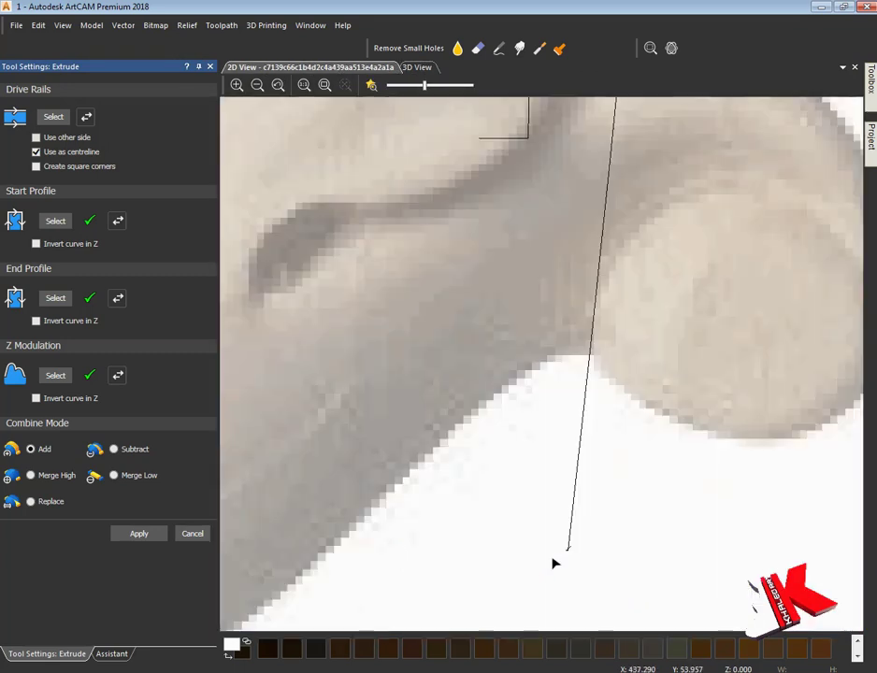
pyautogui.scroll(-5, 337, 165)
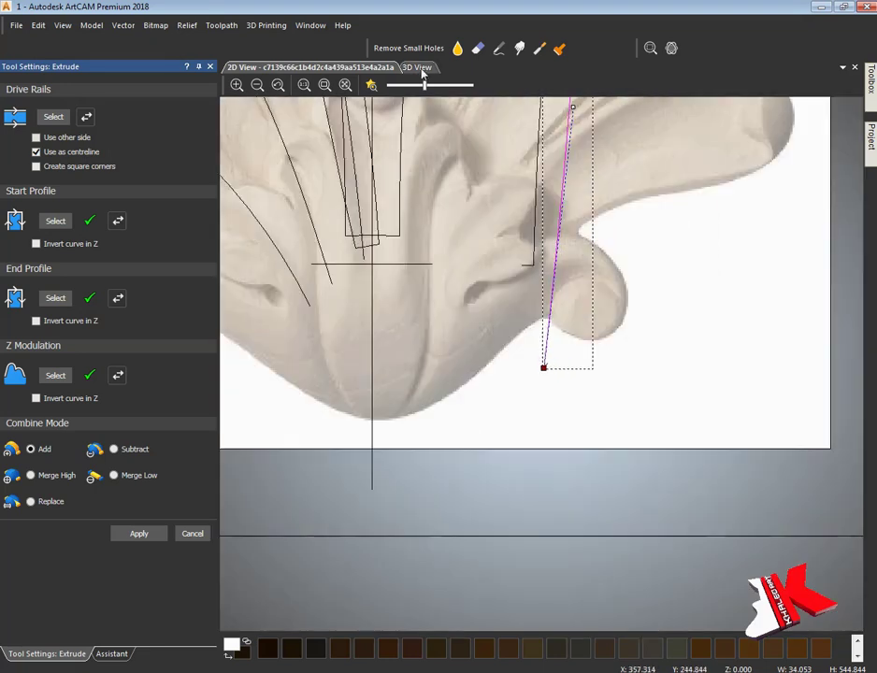
pyautogui.click(425, 68)
pyautogui.scroll(-5, 555, 439)
pyautogui.scroll(6, 599, 458)
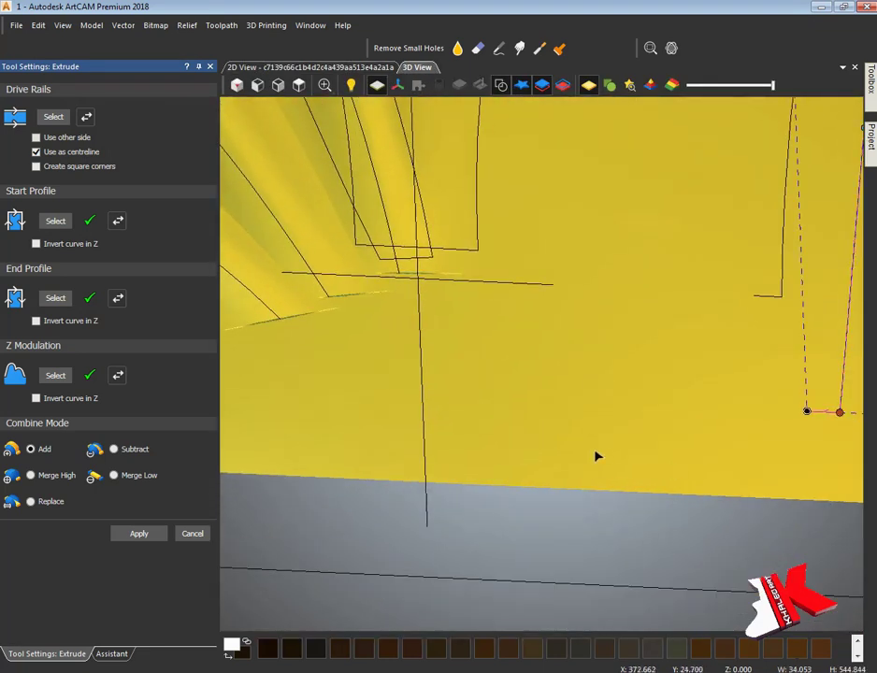
pyautogui.moveTo(597, 456); pyautogui.dragTo(700, 454)
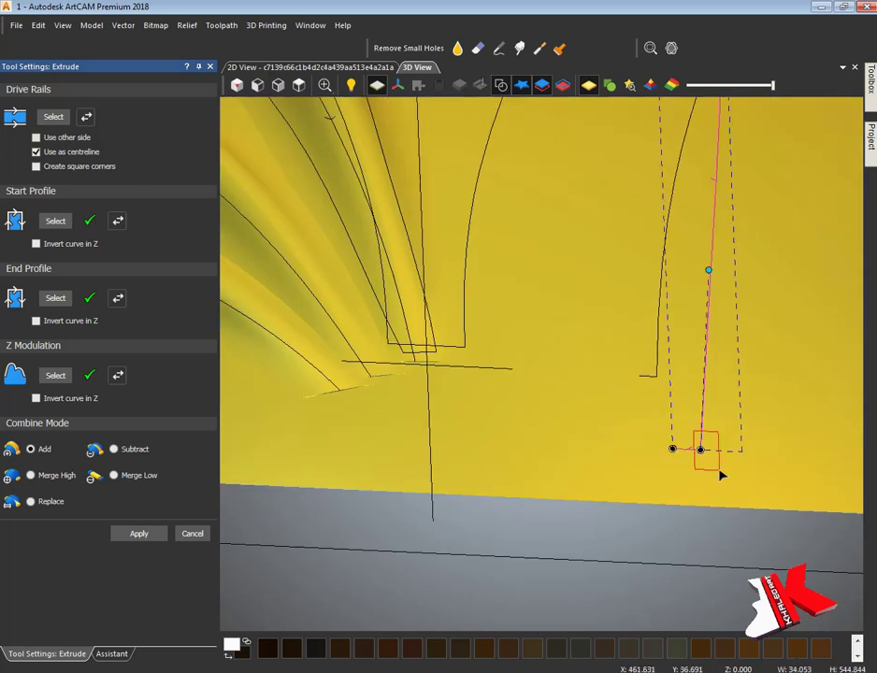
pyautogui.moveTo(703, 272); pyautogui.dragTo(683, 462)
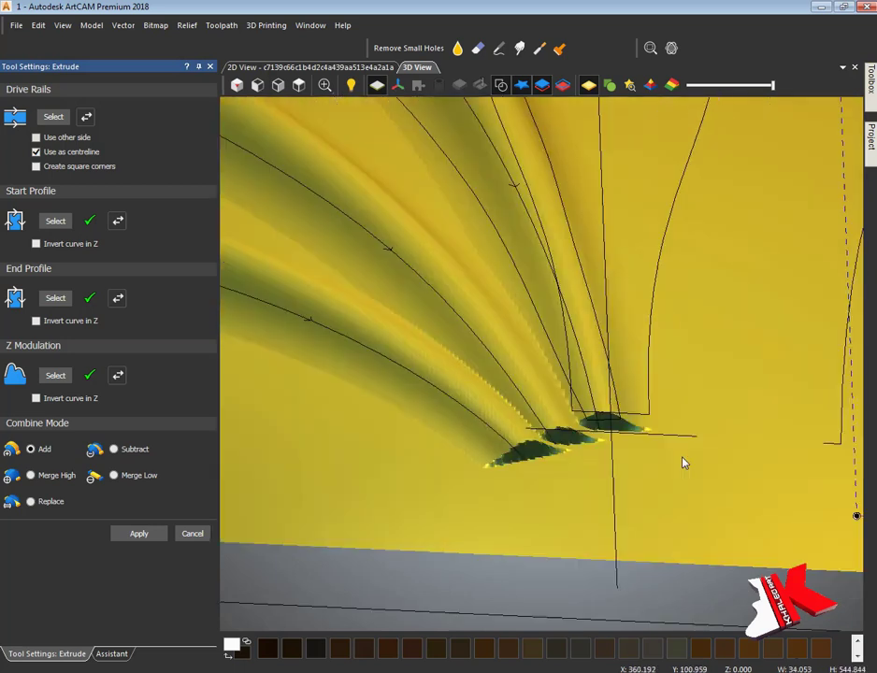
# Inspect the ridges' wide ends and the shape of the large bell profile in the 3D and 2D views.
pyautogui.scroll(-5, 460, 404)
pyautogui.moveTo(459, 405); pyautogui.dragTo(426, 491)
pyautogui.scroll(5, 496, 547)
pyautogui.scroll(-3, 530, 501)
pyautogui.click(492, 488)
pyautogui.scroll(5, 494, 491)
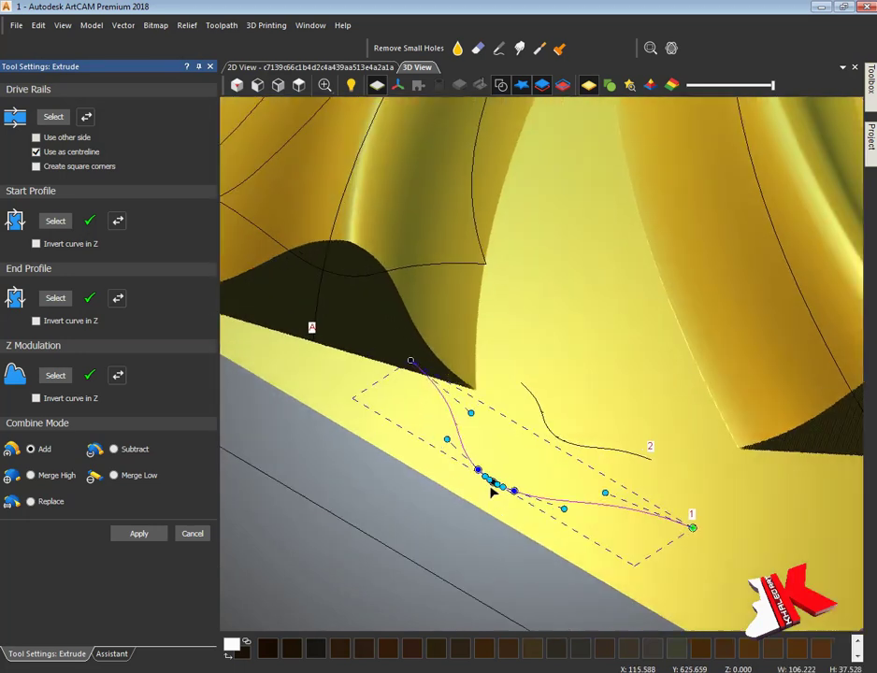
pyautogui.press('F2')
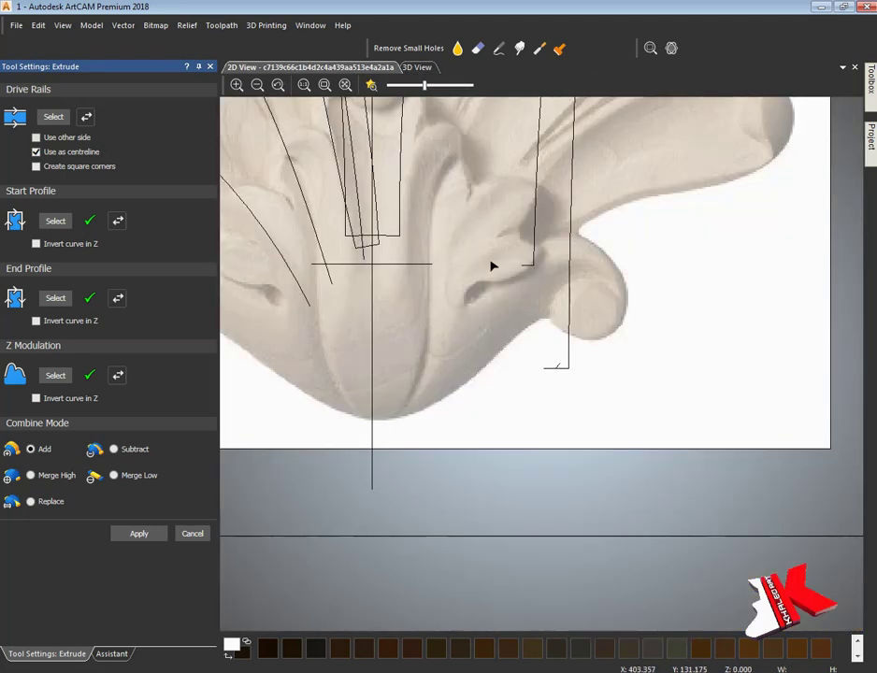
pyautogui.scroll(3, 489, 265)
pyautogui.scroll(-3, 635, 583)
pyautogui.scroll(5, 533, 341)
pyautogui.scroll(2, 531, 341)
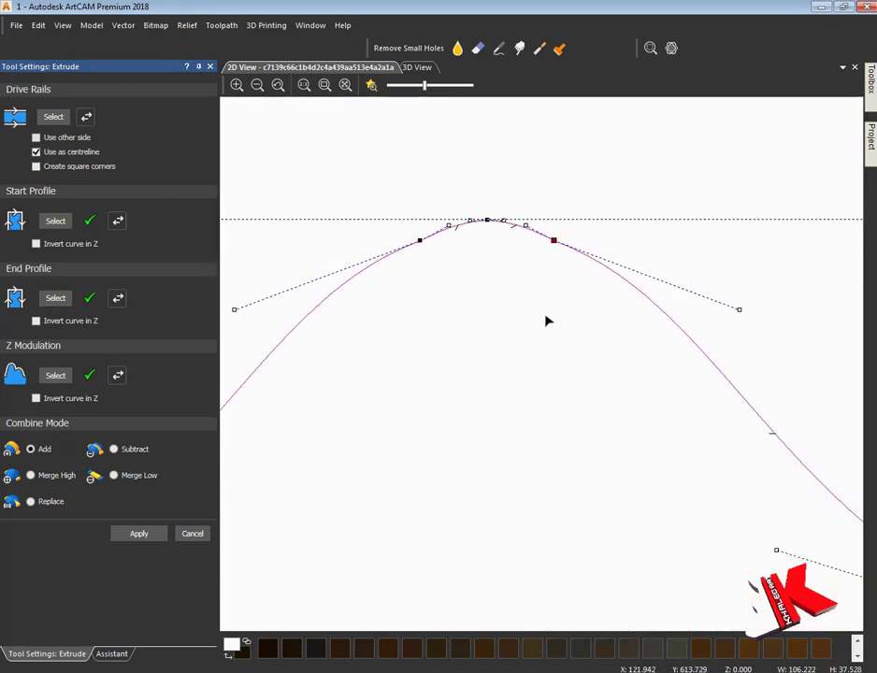
pyautogui.press('F3')
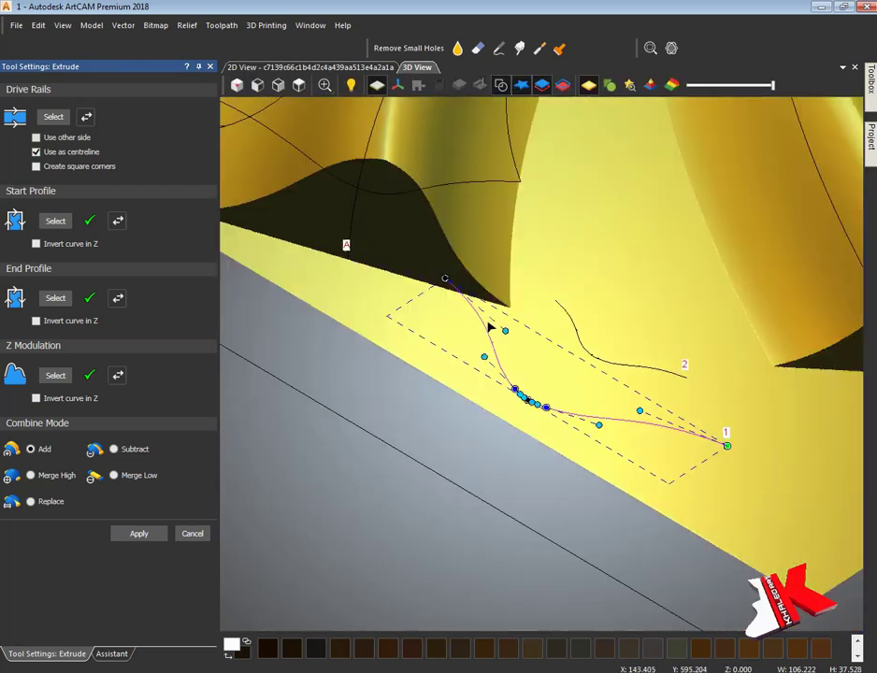
# Close the Extrude settings and compare the narrow petal outline with its ridge from above in the 3D view.
pyautogui.click(257, 85)
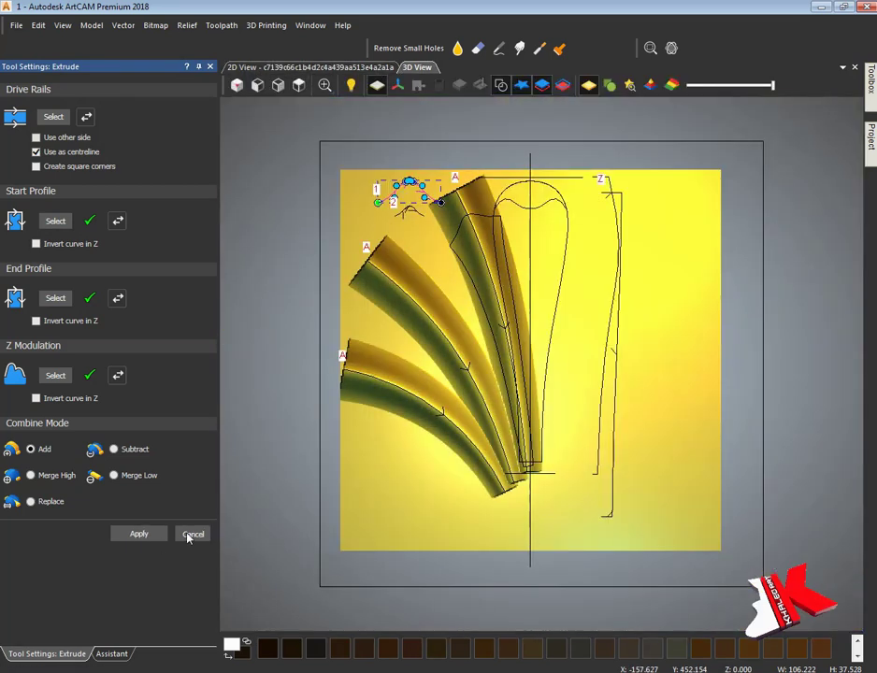
pyautogui.click(192, 532)
pyautogui.click(502, 86)
pyautogui.moveTo(503, 104)
pyautogui.mouseDown()
pyautogui.moveTo(416, 319)
pyautogui.moveTo(693, 413)
pyautogui.moveTo(260, 323)
pyautogui.moveTo(496, 86)
pyautogui.mouseUp()
pyautogui.click(500, 86)
pyautogui.scroll(4, 551, 280)
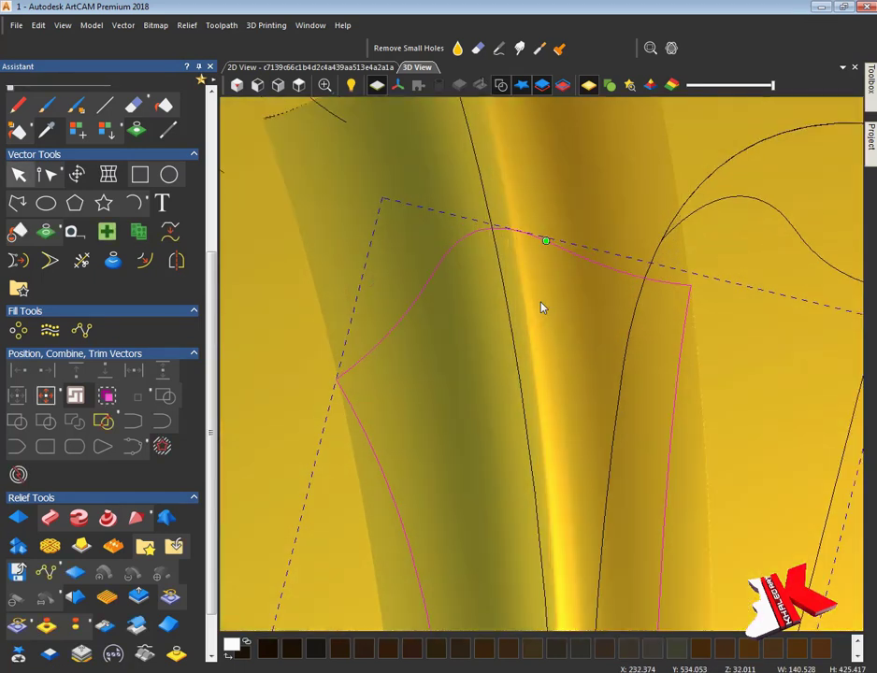
pyautogui.moveTo(542, 307); pyautogui.dragTo(419, 90)
pyautogui.scroll(4, 485, 249)
# Compare the ridges' colour preview and the vectors with the shell reference image in the 2D view.
pyautogui.press('F2')
pyautogui.click(371, 85)
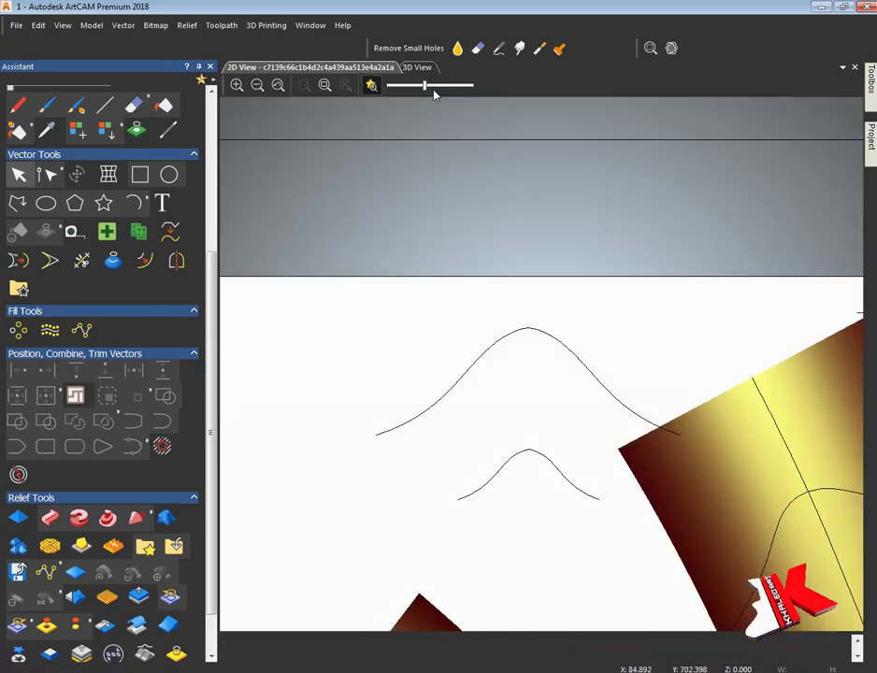
pyautogui.scroll(-5, 388, 209)
pyautogui.scroll(5, 472, 275)
pyautogui.scroll(-2, 472, 275)
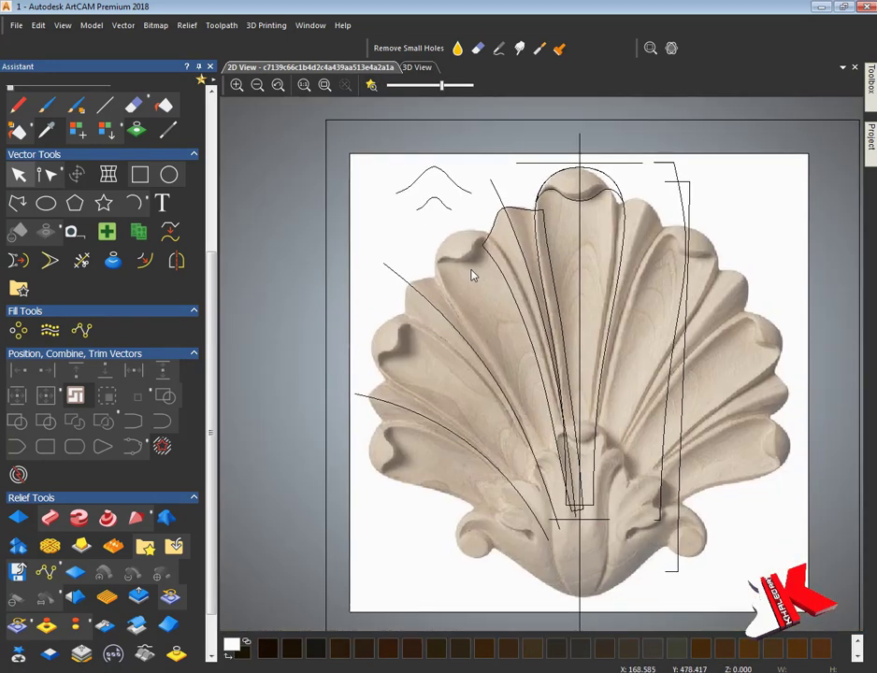
pyautogui.scroll(3, 472, 274)
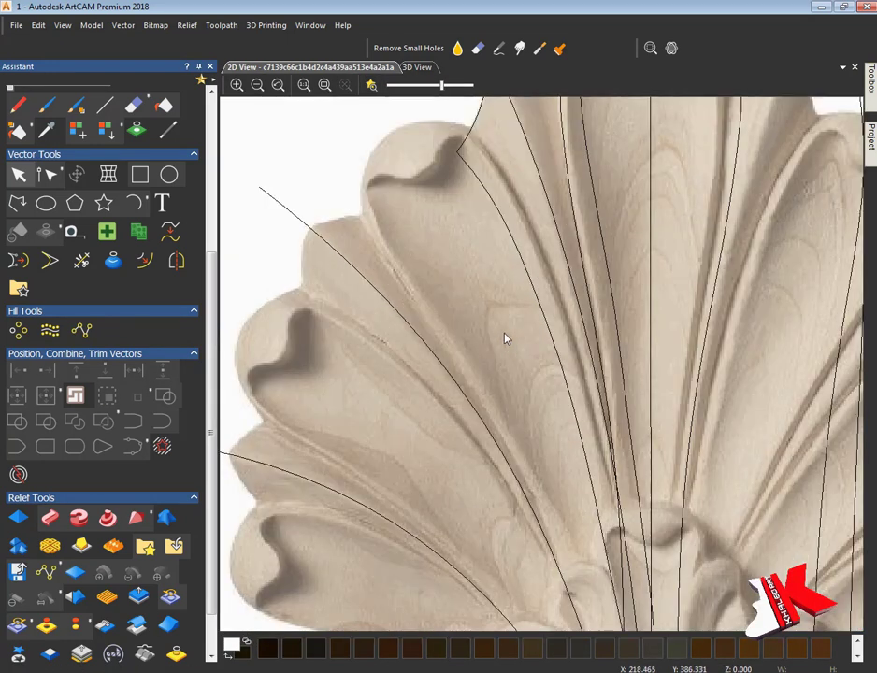
pyautogui.scroll(-2, 505, 337)
pyautogui.click(372, 85)
pyautogui.scroll(1, 427, 111)
pyautogui.scroll(-1, 870, 176)
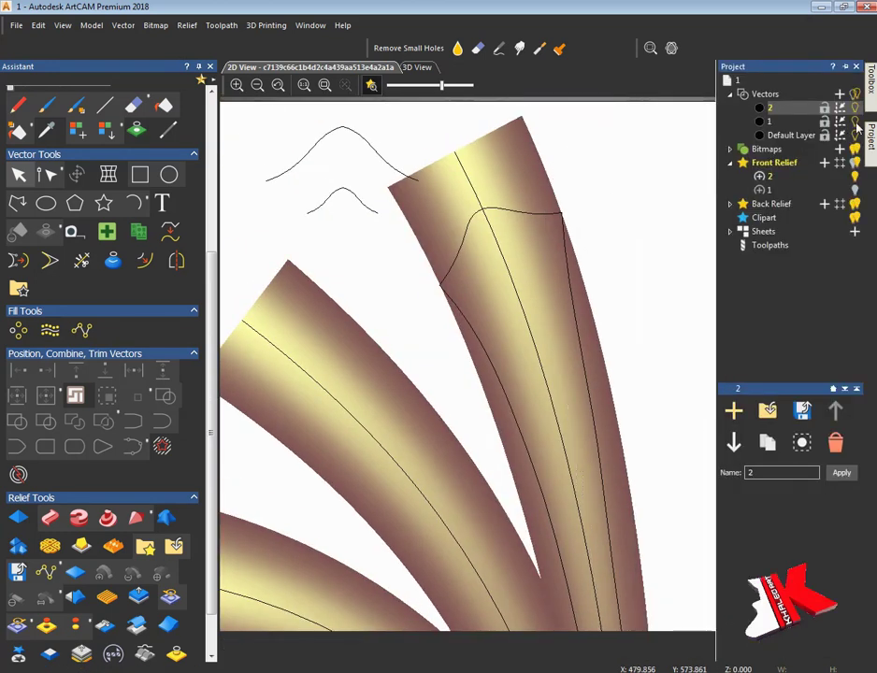